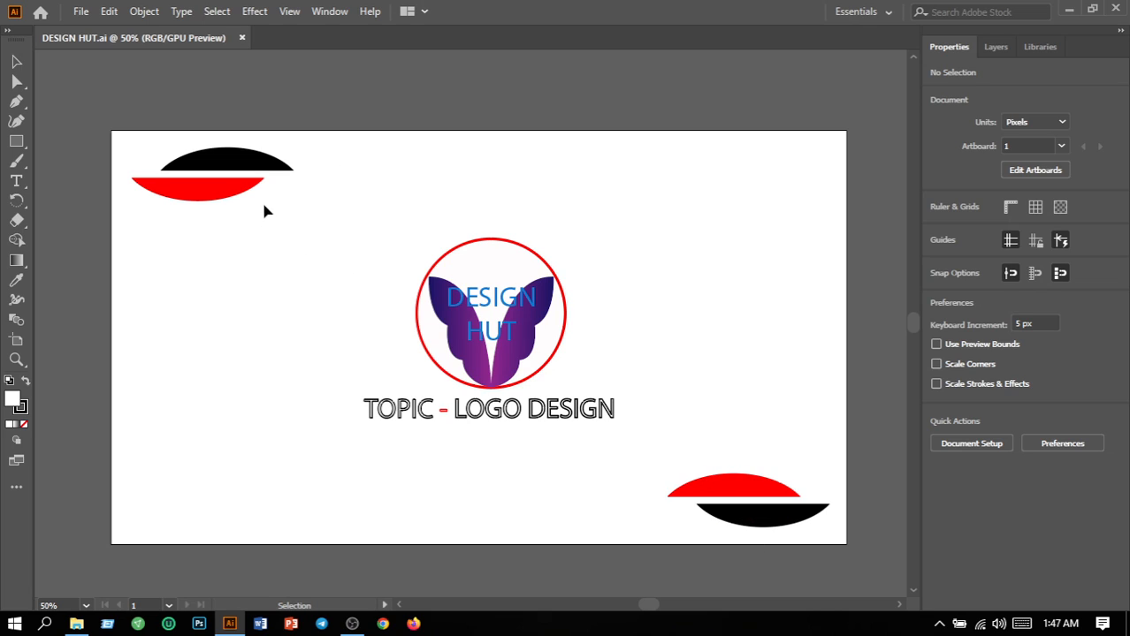
# Fill the two black arc shapes in opposite corners of the artboard with bright green #30F906.
pyautogui.click(262, 164)
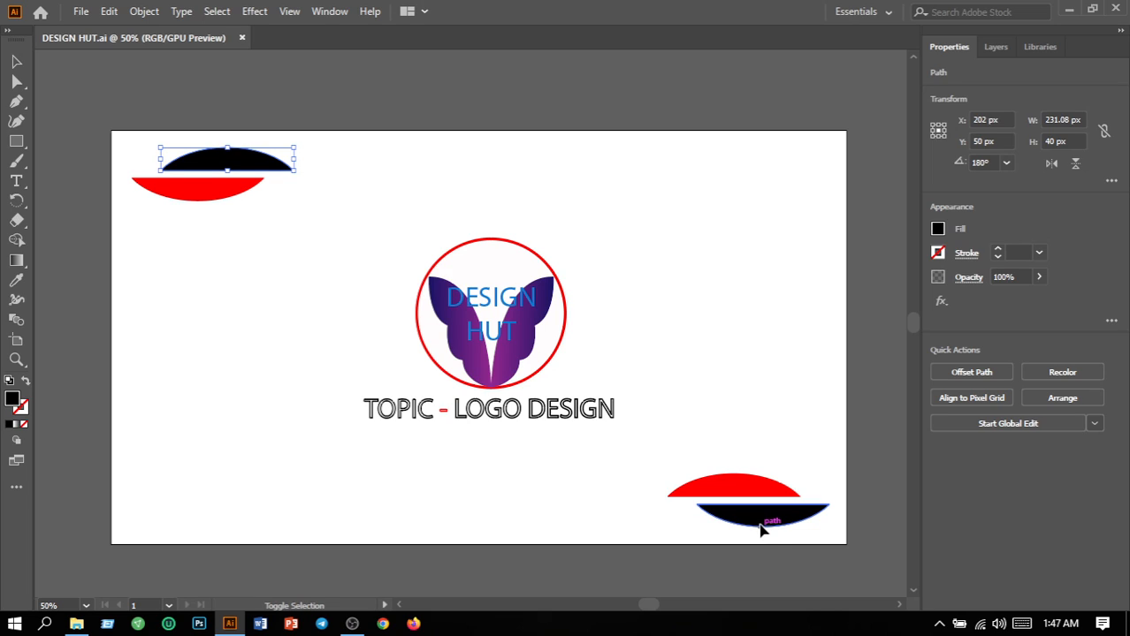
pyautogui.keyDown('shift'); pyautogui.click(762, 529); pyautogui.keyUp('shift')
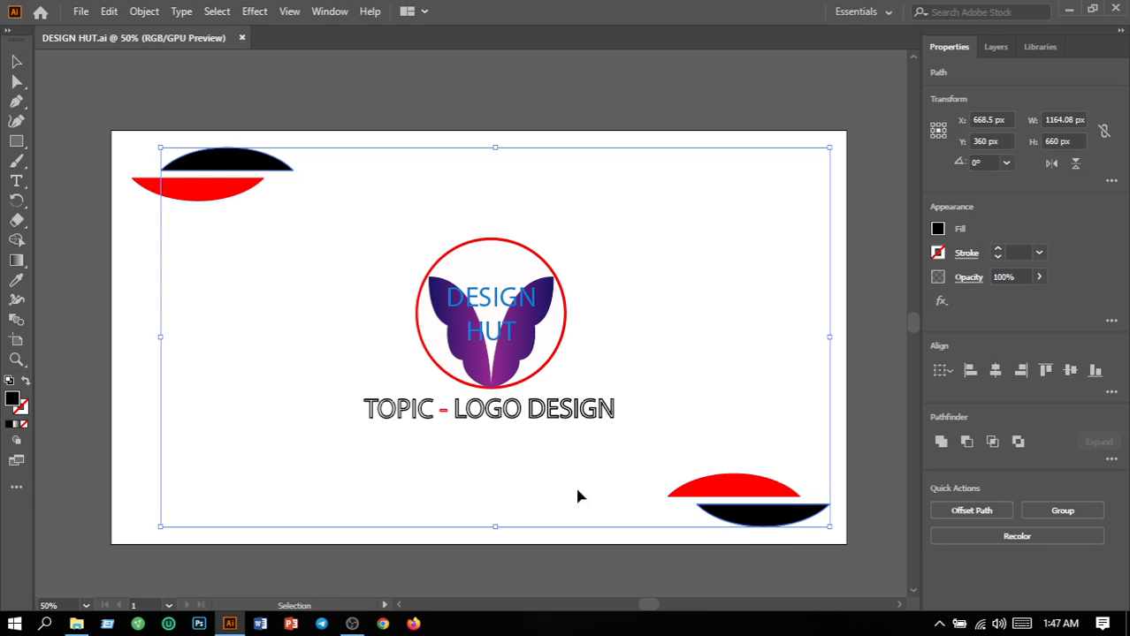
pyautogui.doubleClick(12, 399)
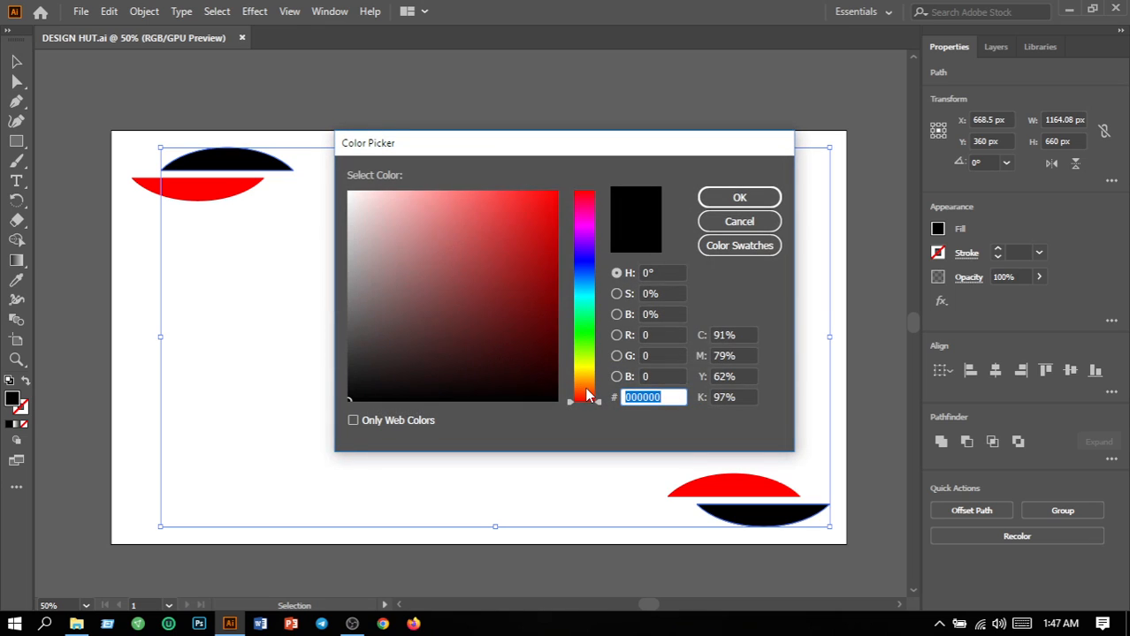
pyautogui.click(588, 337)
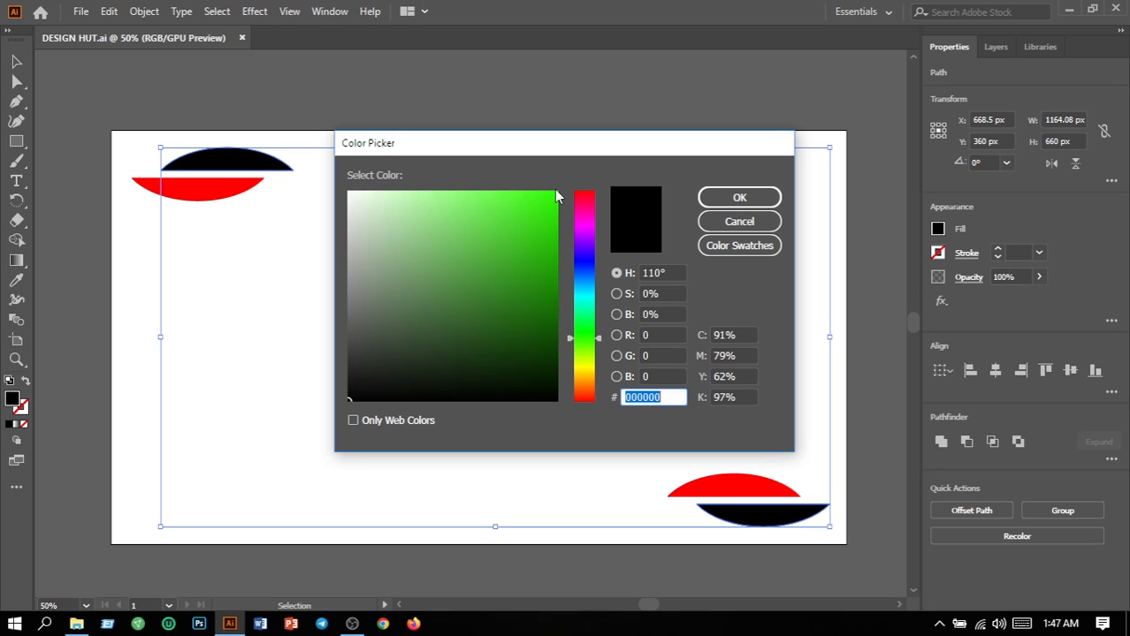
pyautogui.click(553, 196)
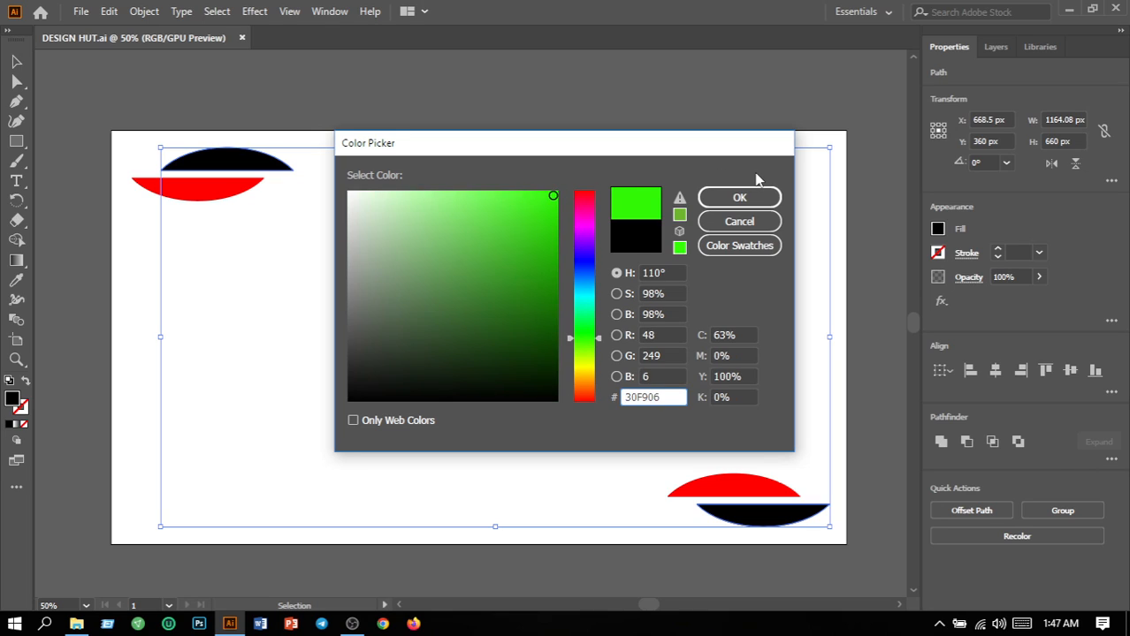
pyautogui.click(747, 200)
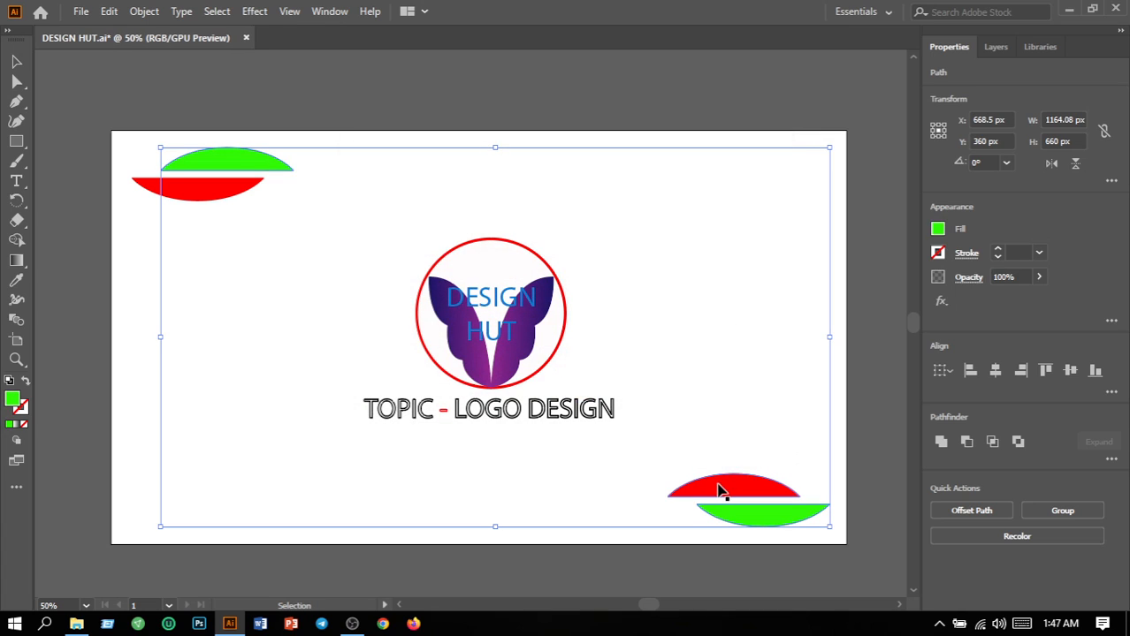
pyautogui.click(839, 443)
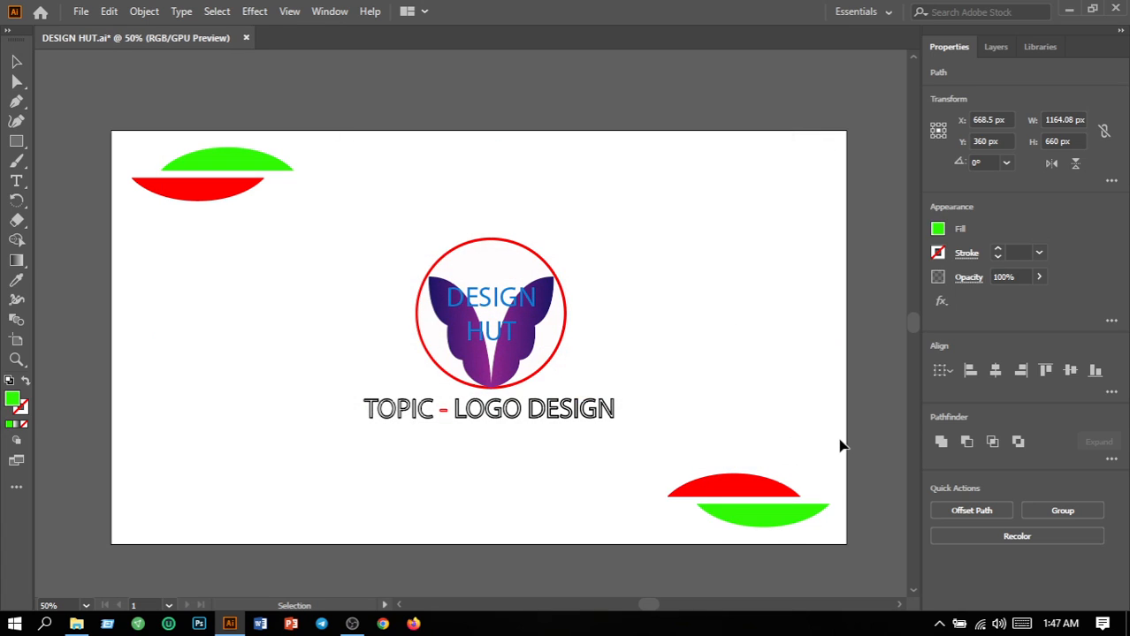
# Fill both red arc shapes in the artboard corners with yellow #FFEC00.
pyautogui.click(762, 484)
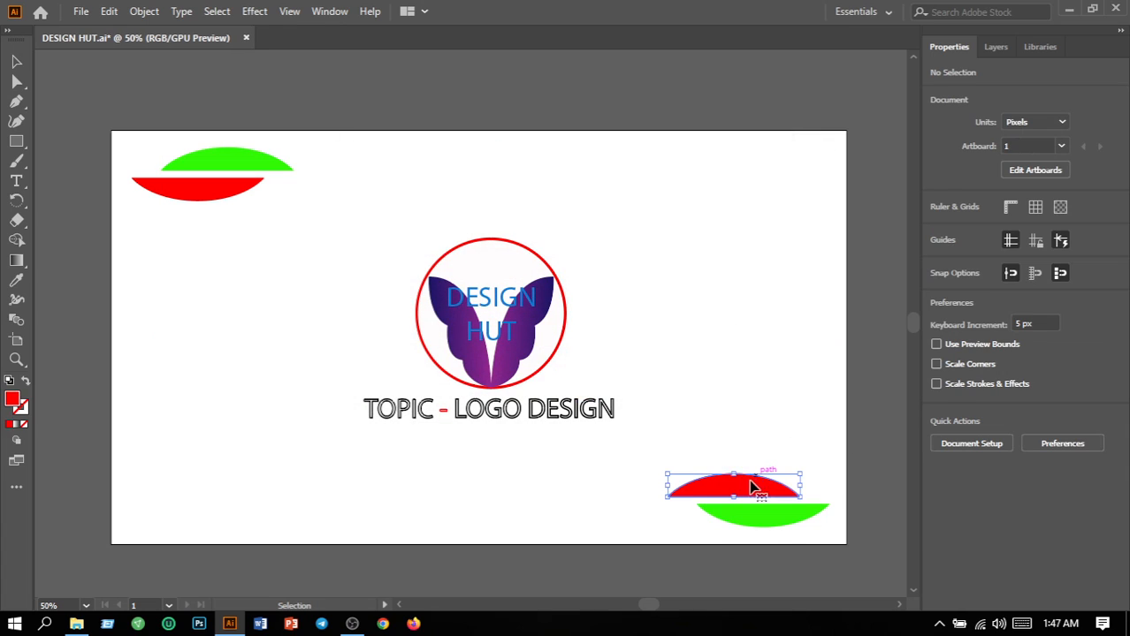
pyautogui.keyDown('shift'); pyautogui.click(221, 199); pyautogui.keyUp('shift')
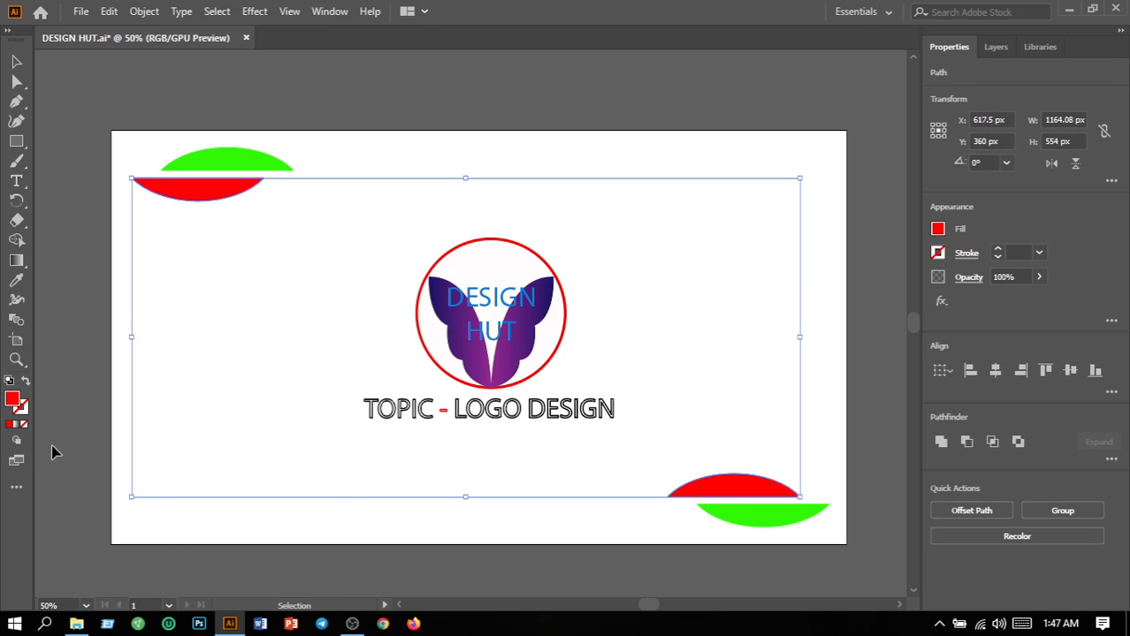
pyautogui.doubleClick(13, 400)
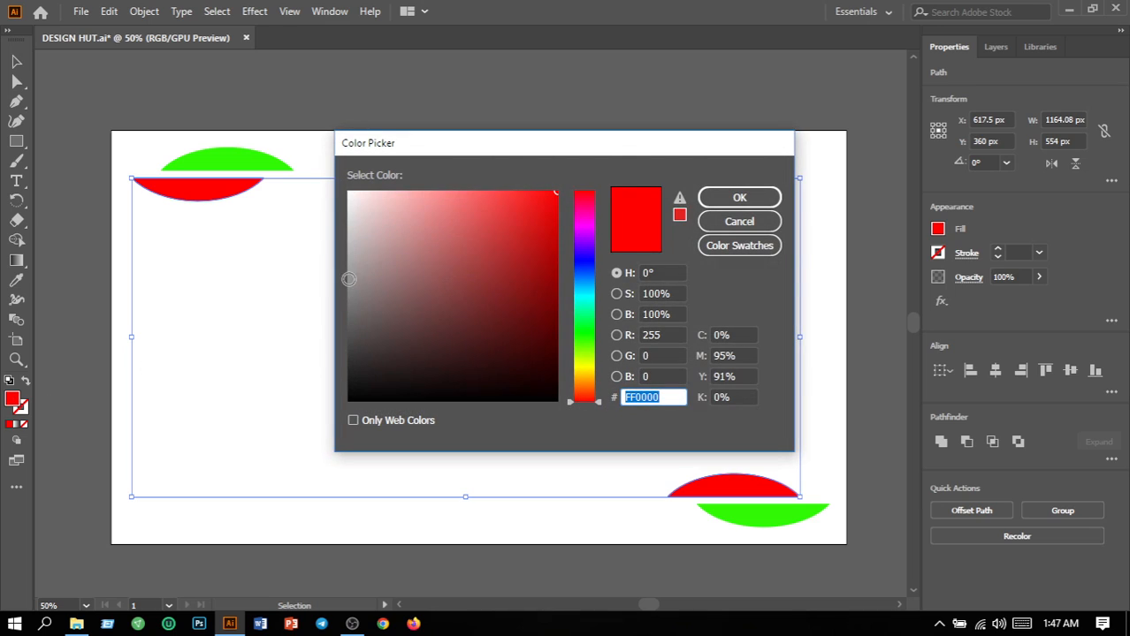
pyautogui.click(584, 369)
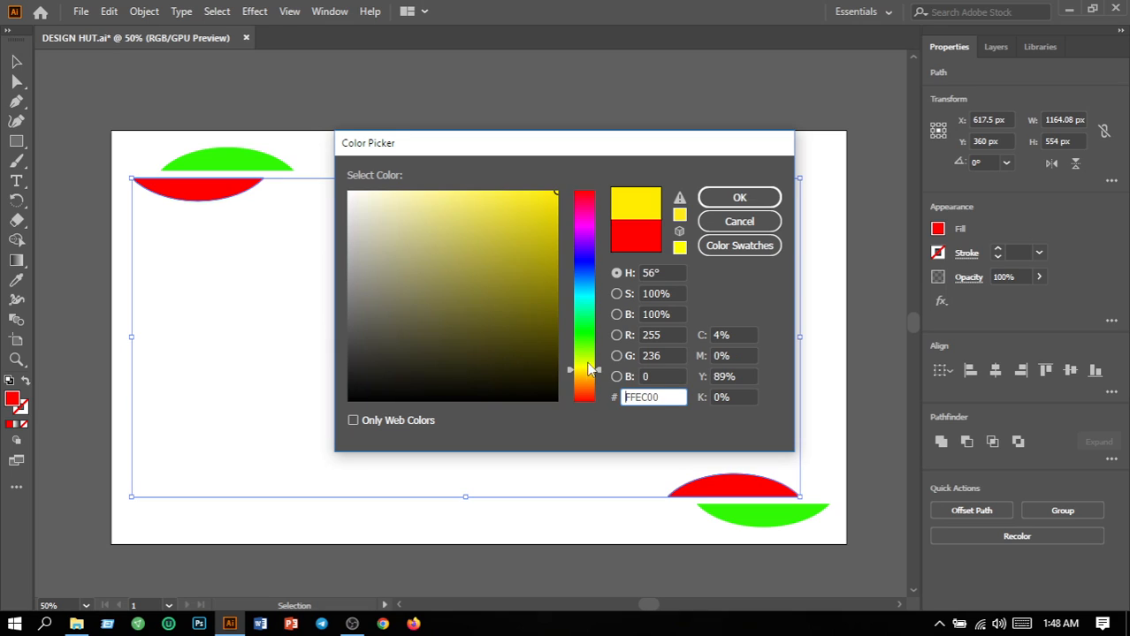
pyautogui.click(739, 197)
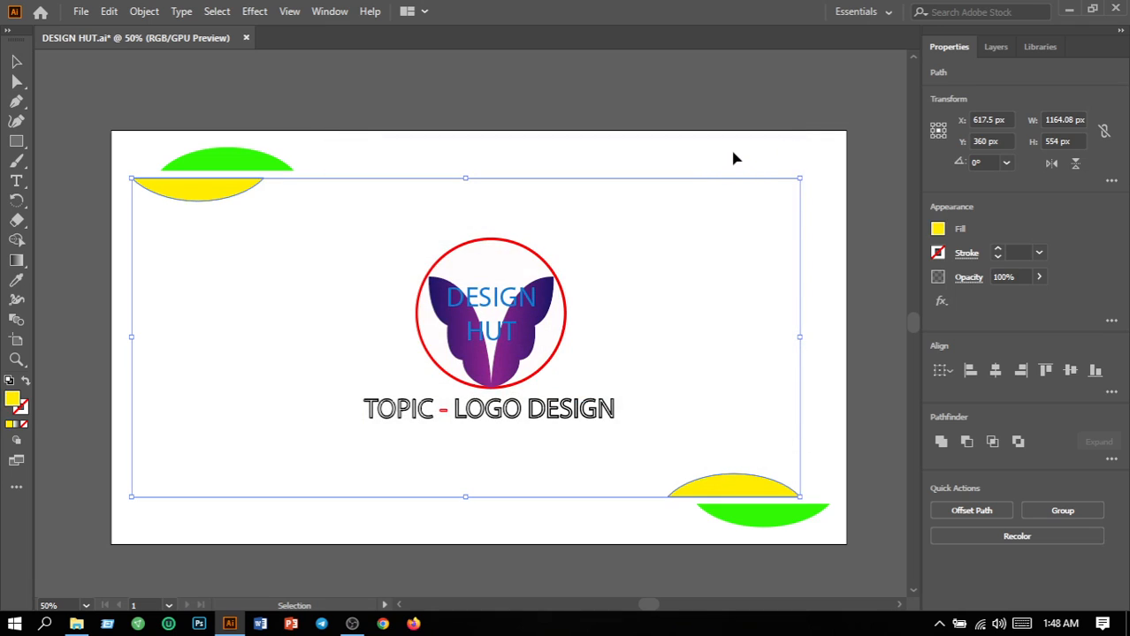
pyautogui.click(731, 157)
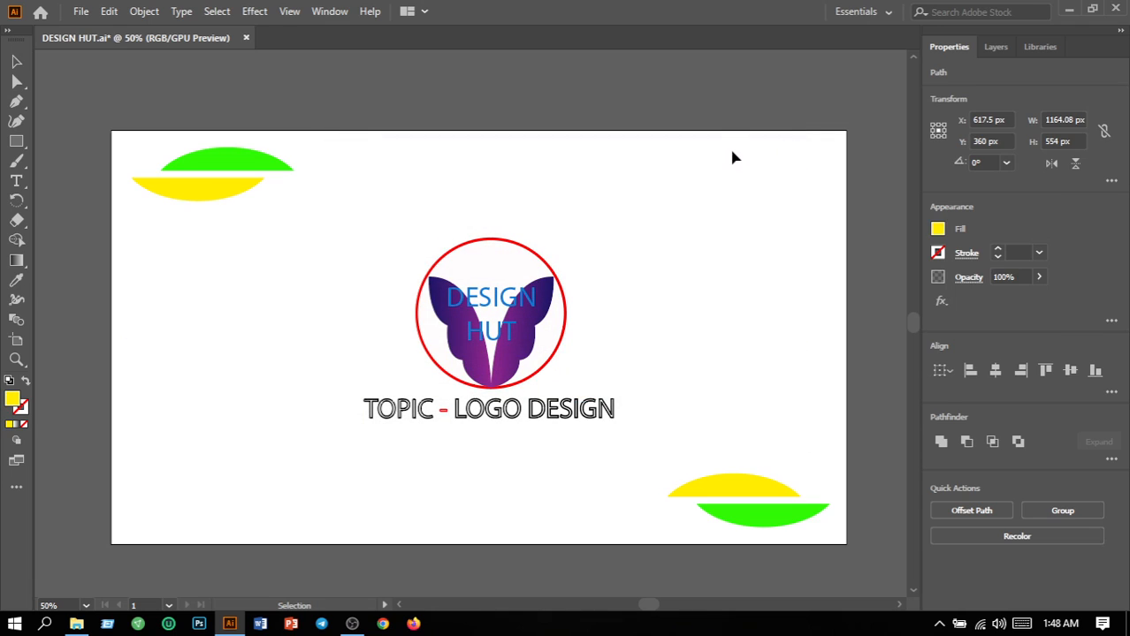
# Change the stroke of the circle around the butterfly logo to the yellow swatch.
pyautogui.click(558, 354)
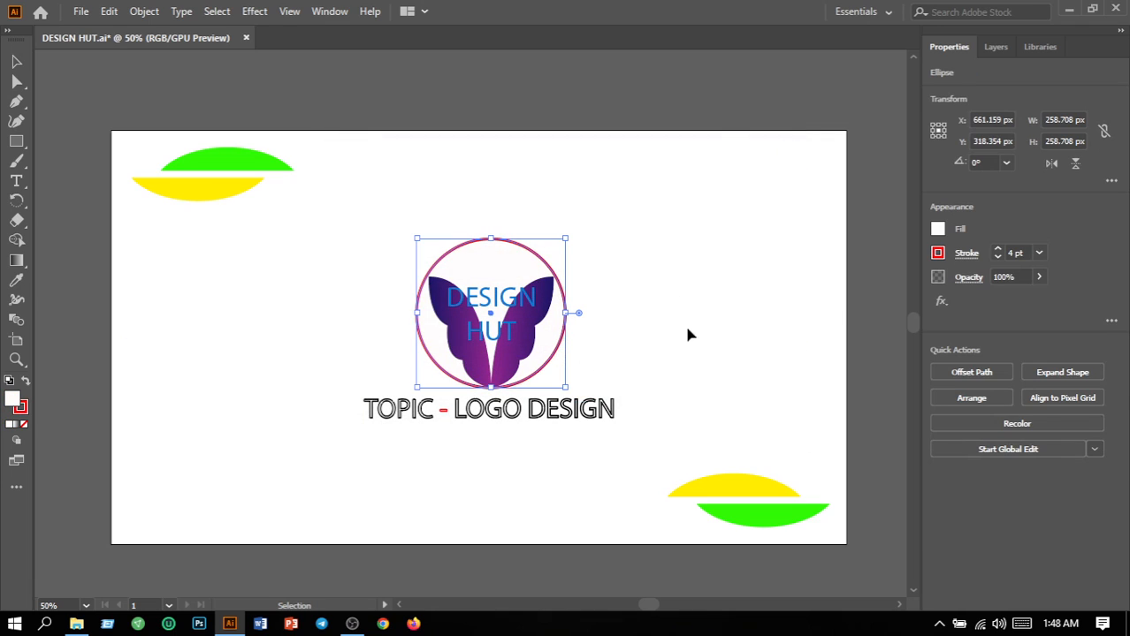
pyautogui.click(938, 254)
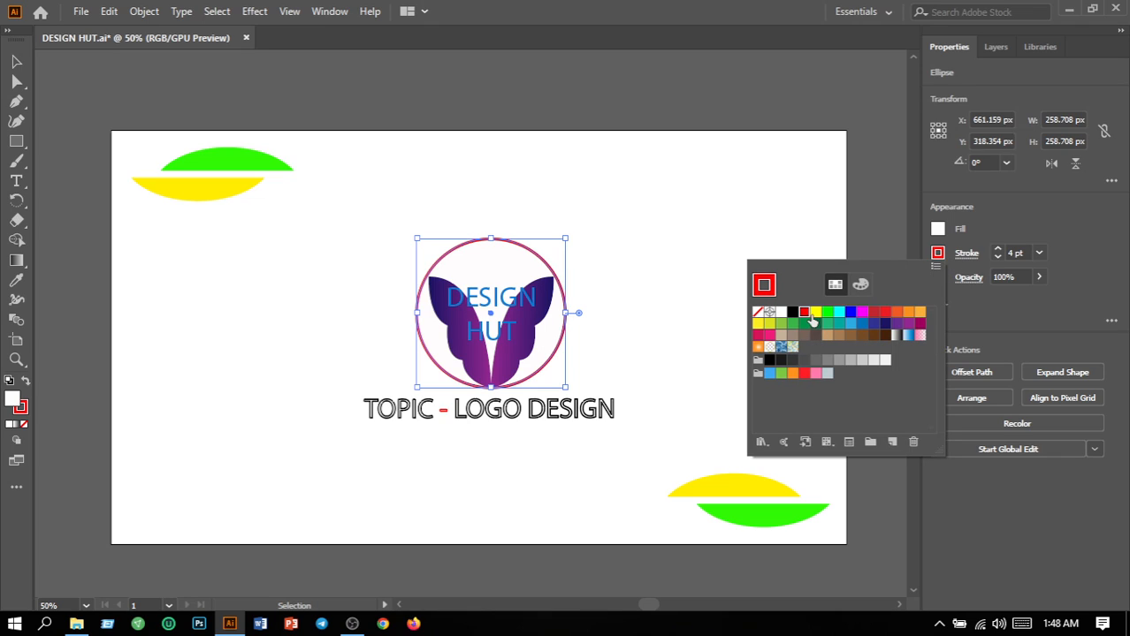
pyautogui.click(815, 313)
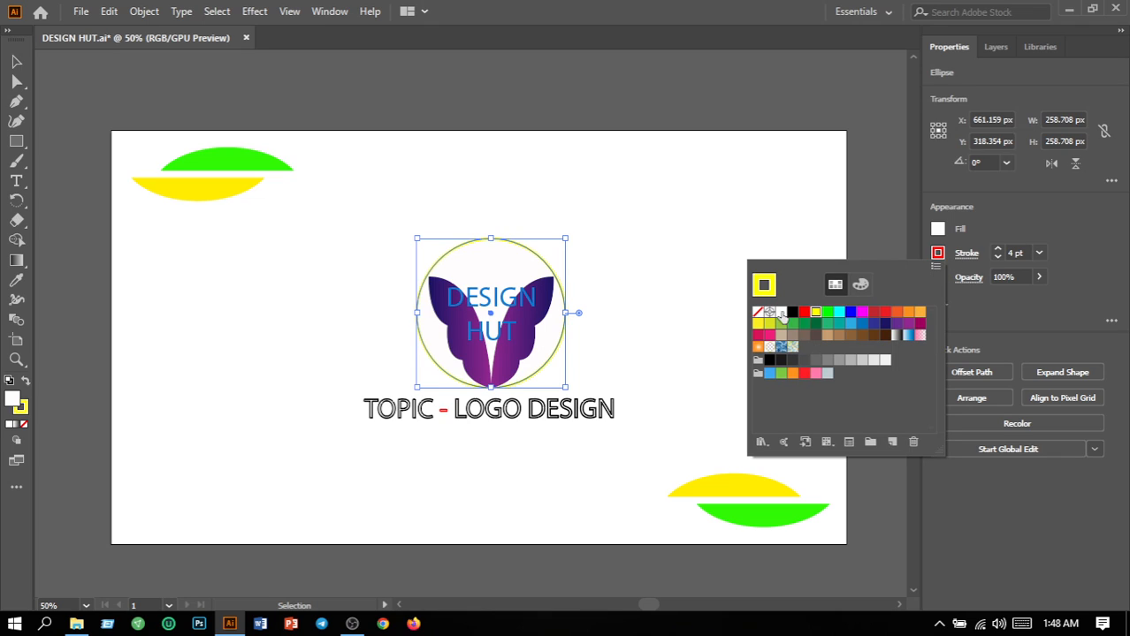
pyautogui.click(652, 292)
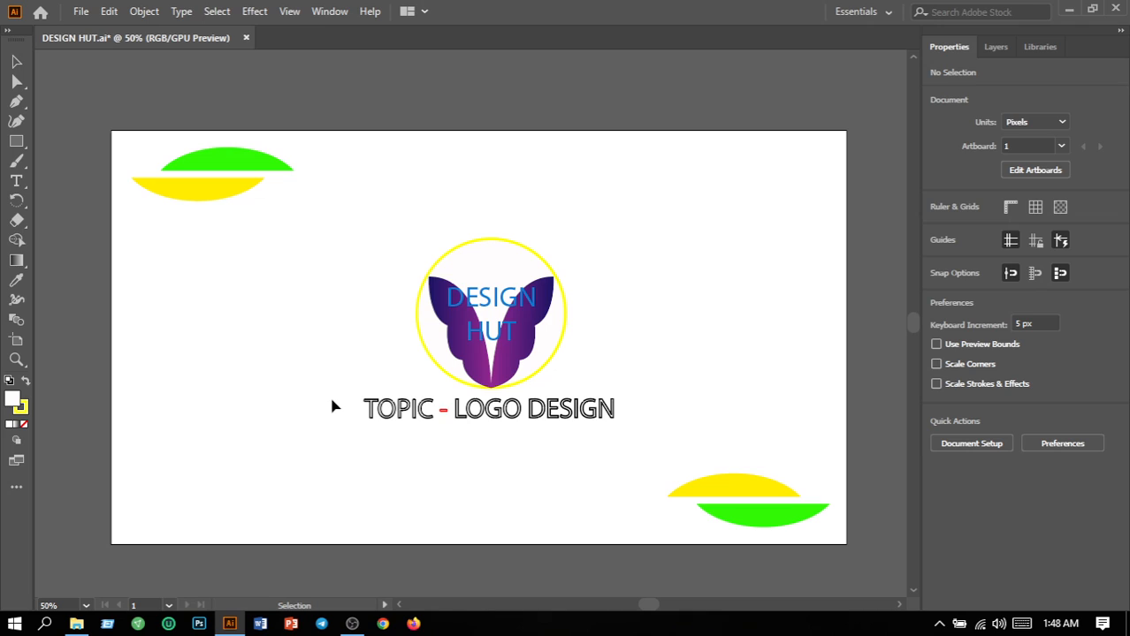
# Change the stroke of the hyphen in "TOPIC - LOGO DESIGN" to the yellow swatch.
pyautogui.click(446, 412)
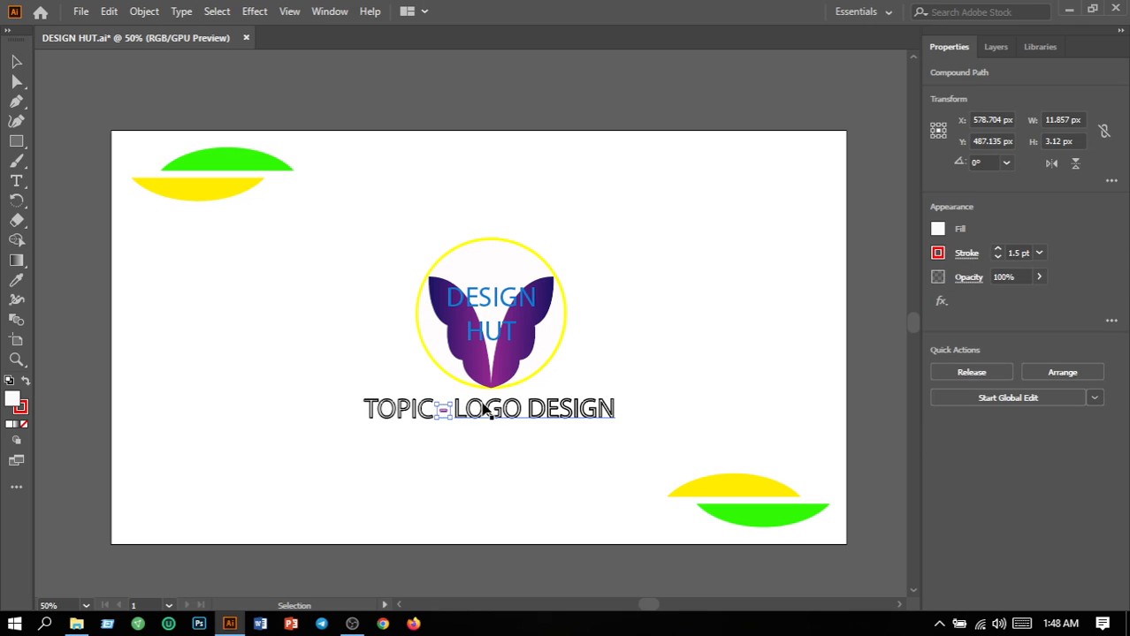
pyautogui.click(938, 254)
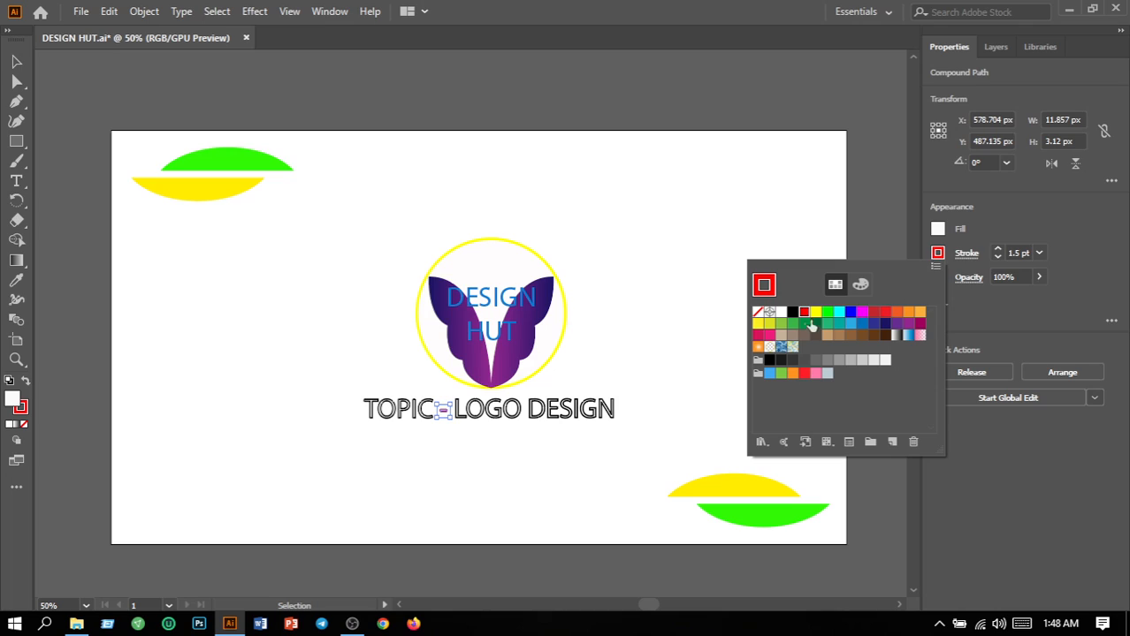
pyautogui.click(813, 313)
# Fill the "DESIGN HUT" text inside the circle with bright green #36F906.
pyautogui.click(511, 303)
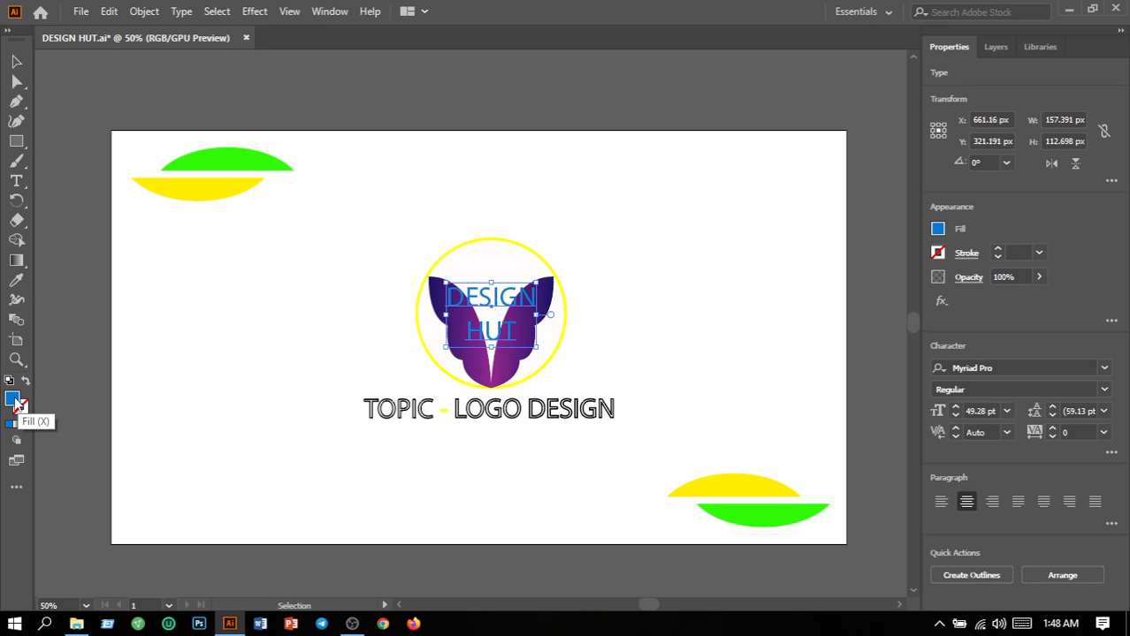
pyautogui.doubleClick(13, 400)
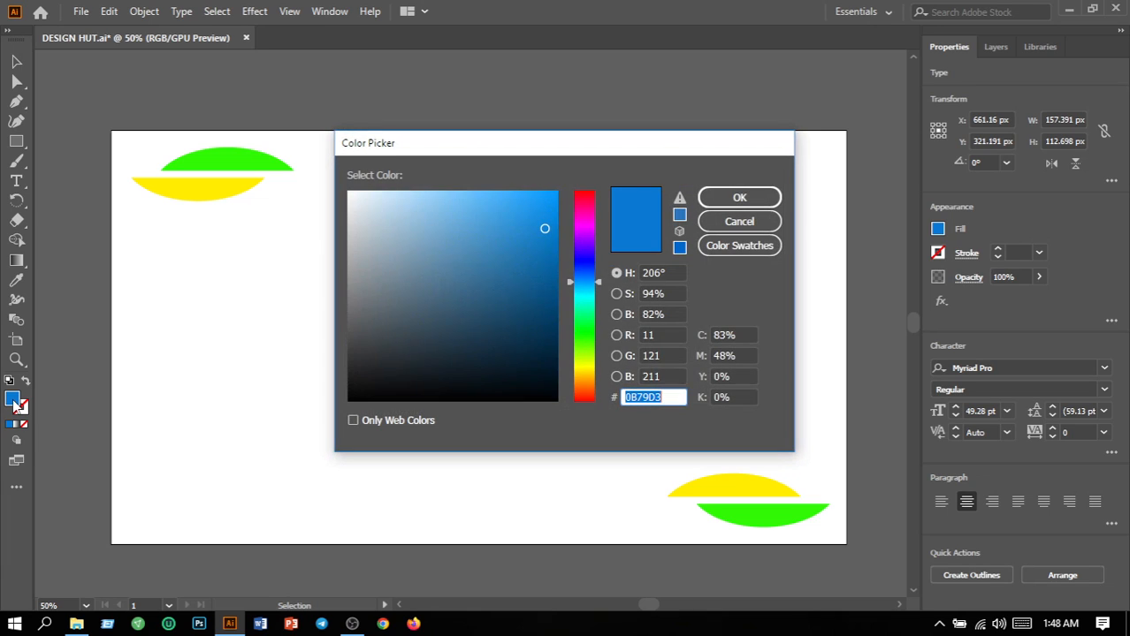
pyautogui.click(584, 338)
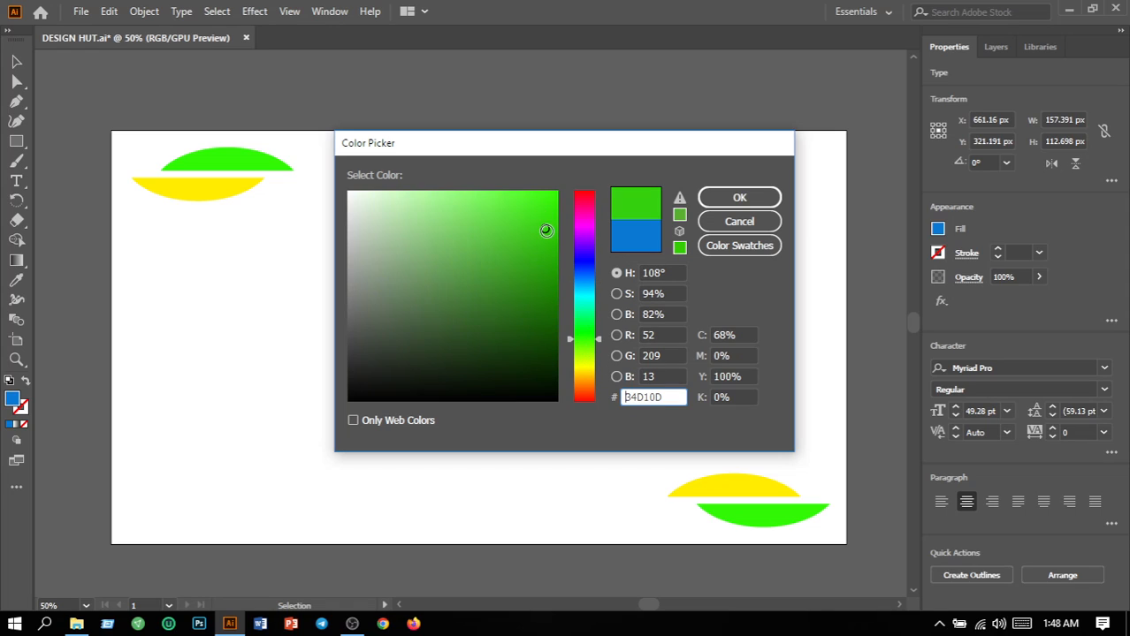
pyautogui.click(552, 196)
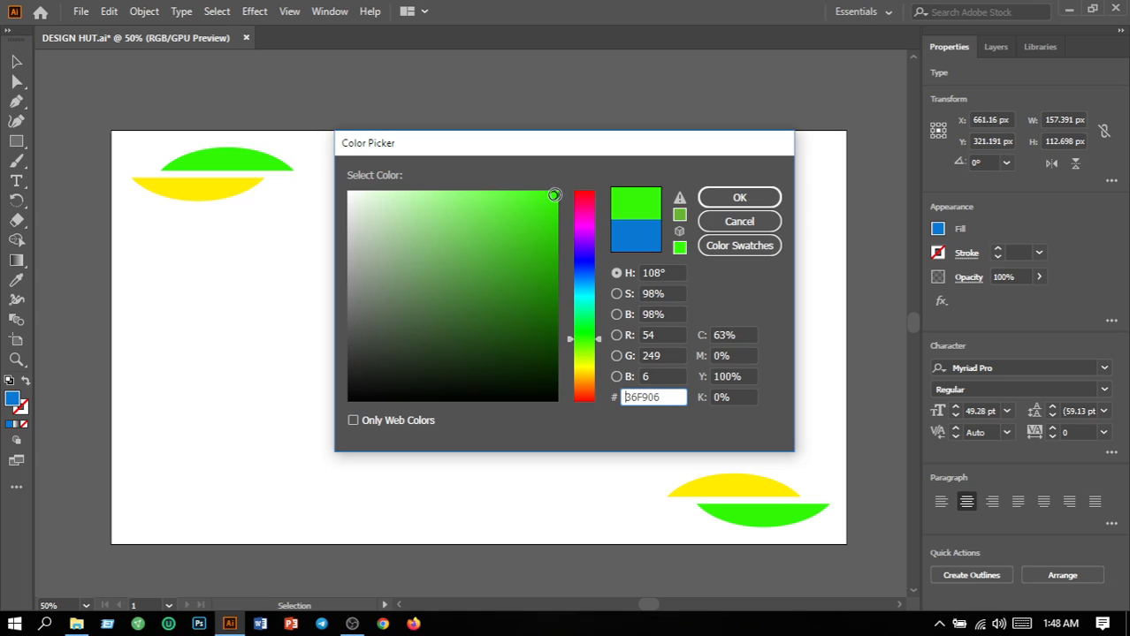
pyautogui.click(739, 197)
pyautogui.click(756, 329)
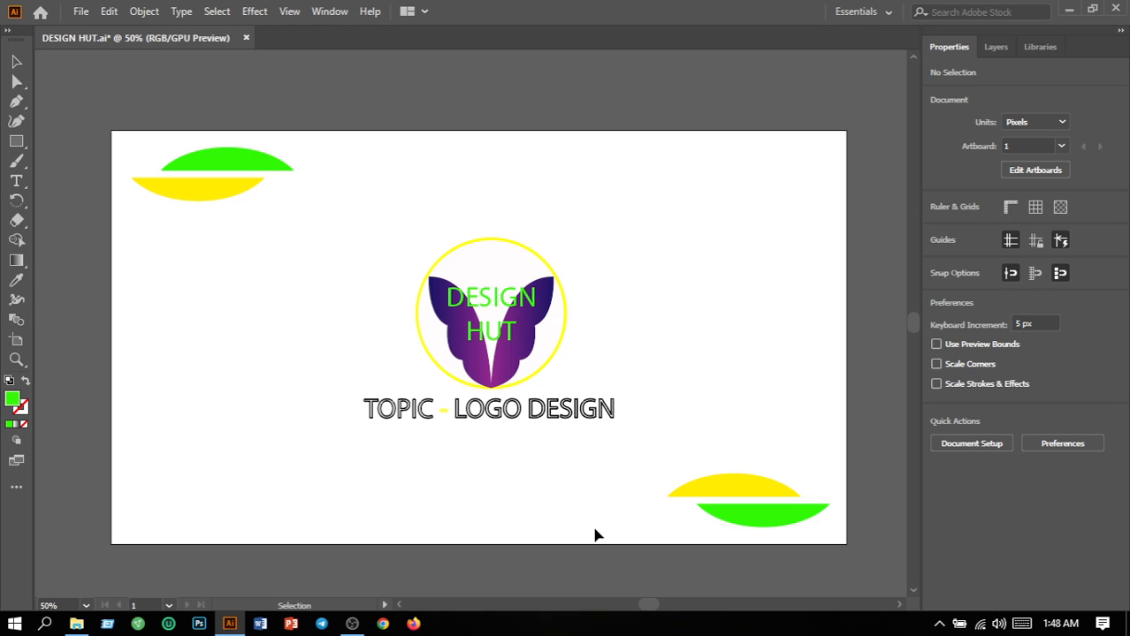
# Save the document and export it as DESIGN HUT.png using artboards at Screen (72 ppi), replacing the existing DESIGN HUT-01.png.
pyautogui.click(80, 12)
pyautogui.click(123, 147)
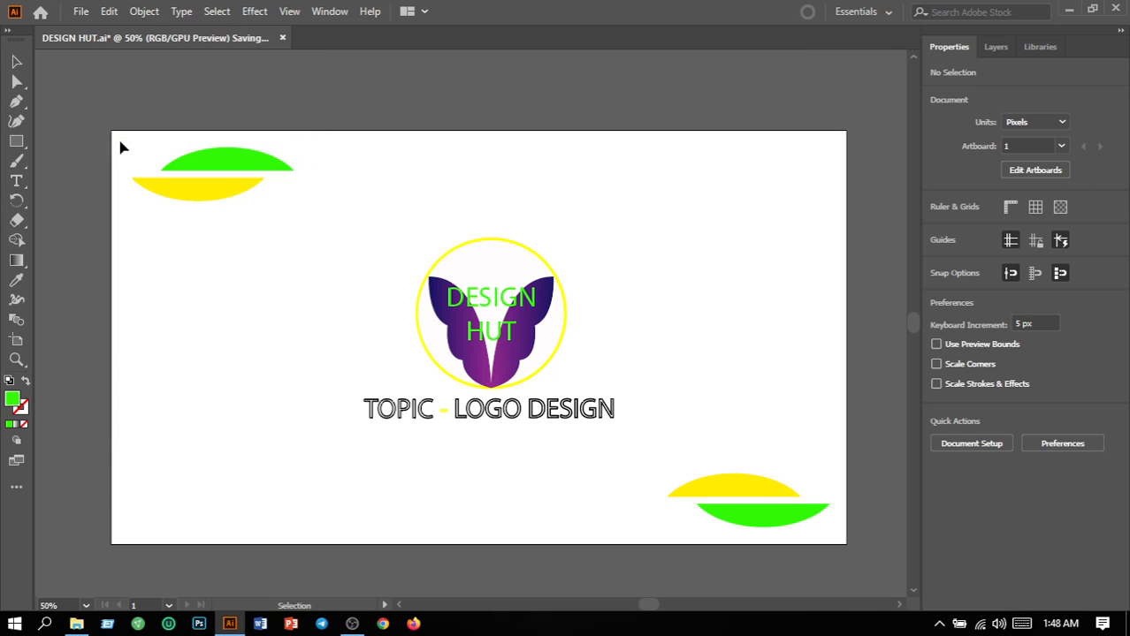
pyautogui.click(81, 13)
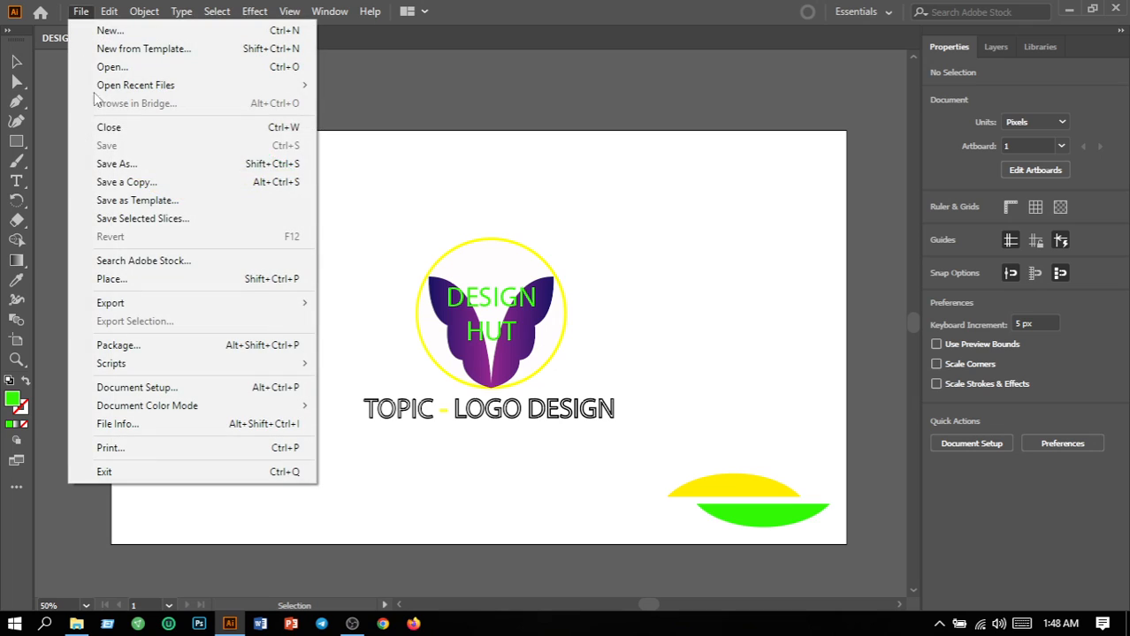
pyautogui.moveTo(129, 303)
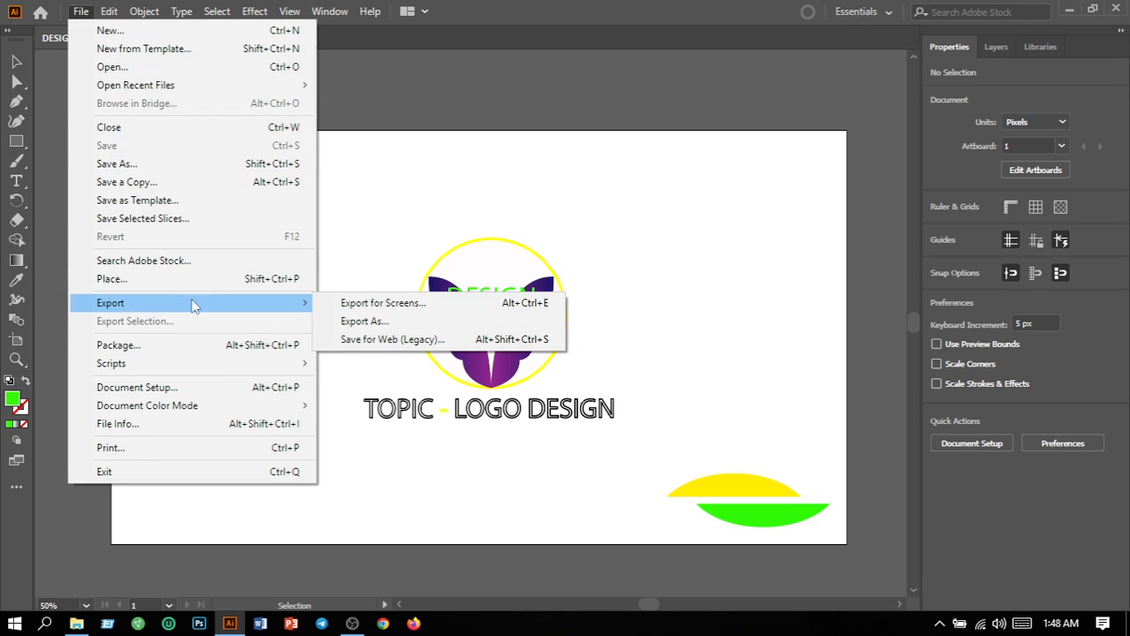
pyautogui.click(366, 321)
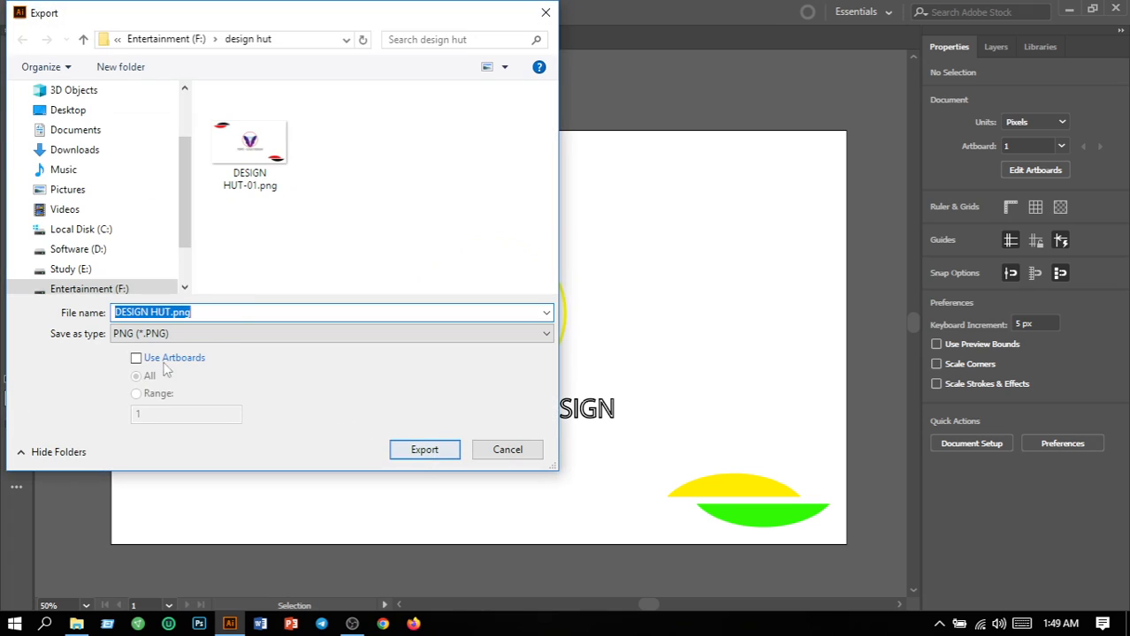
pyautogui.click(136, 359)
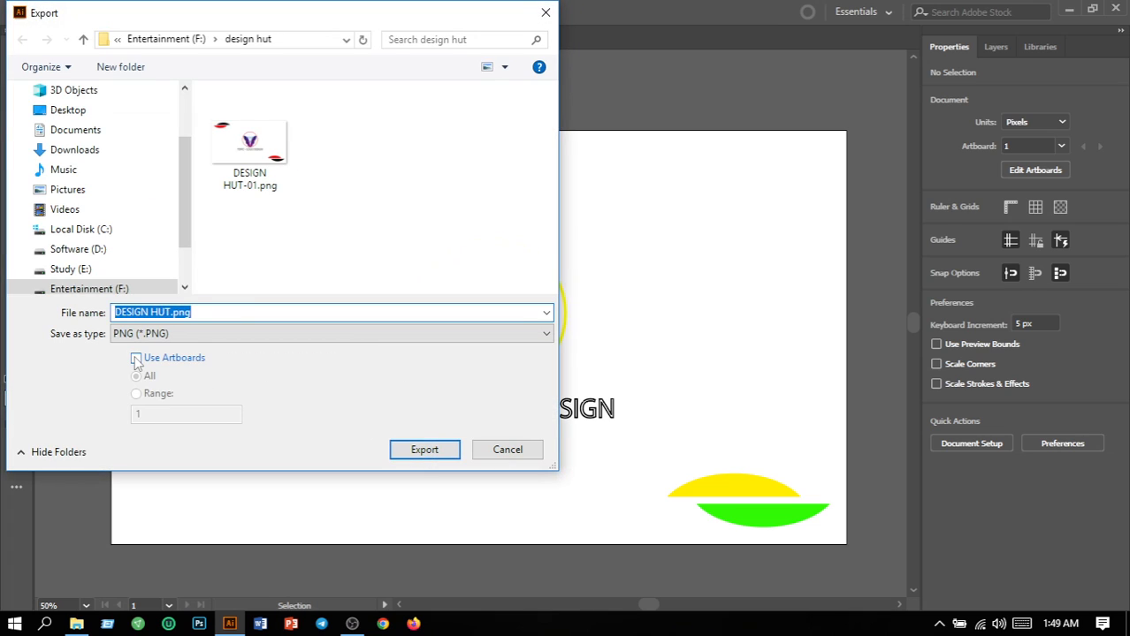
pyautogui.click(425, 453)
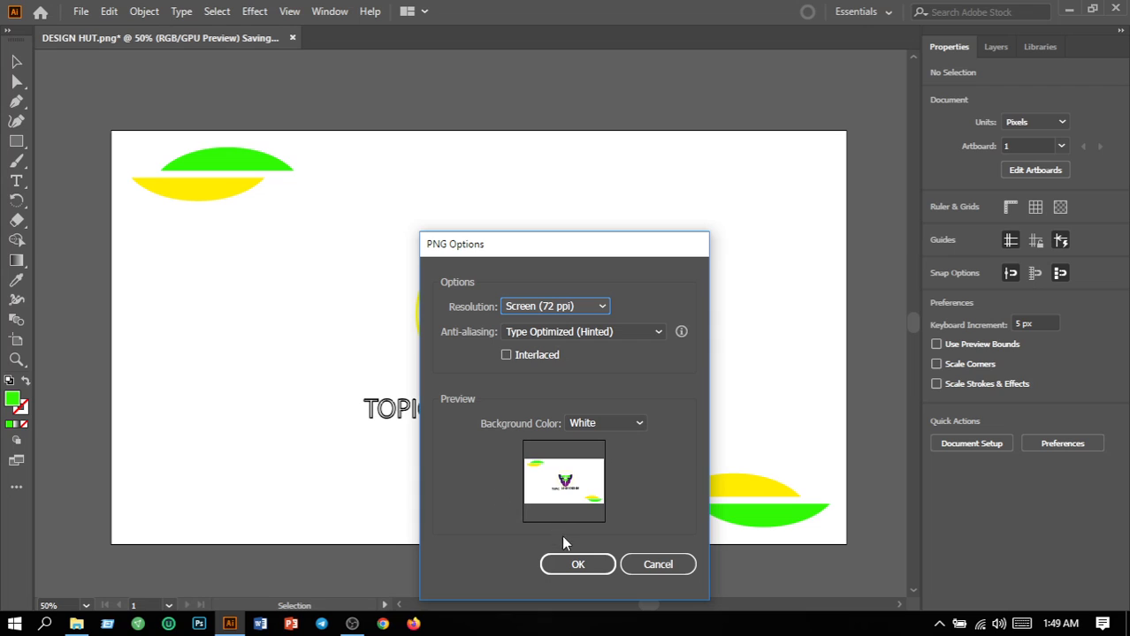
pyautogui.click(576, 564)
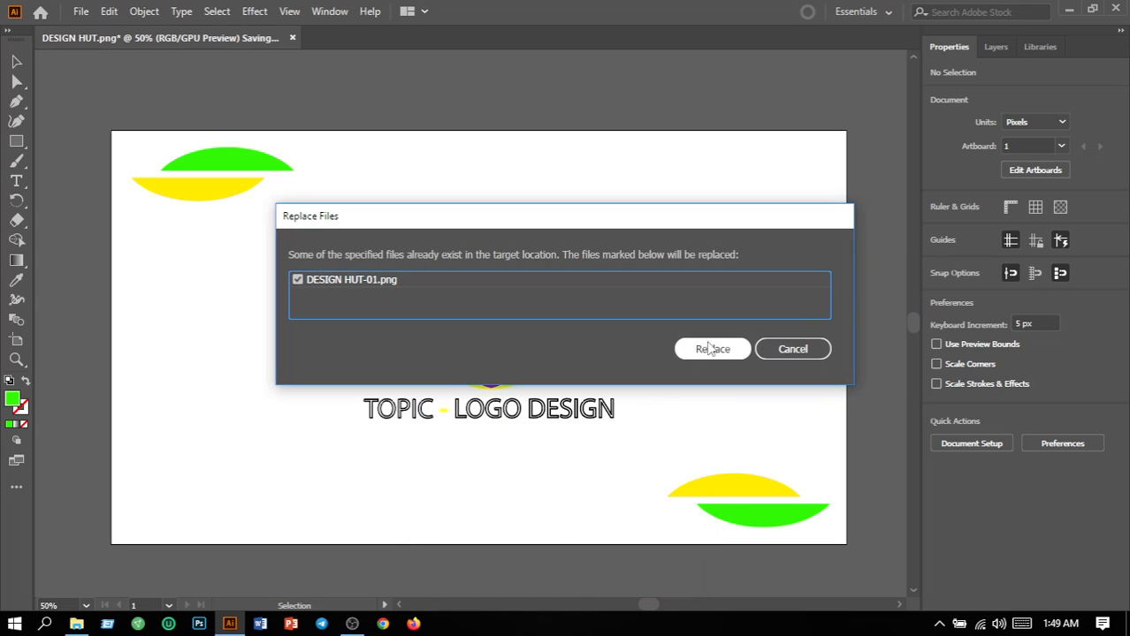
pyautogui.click(712, 350)
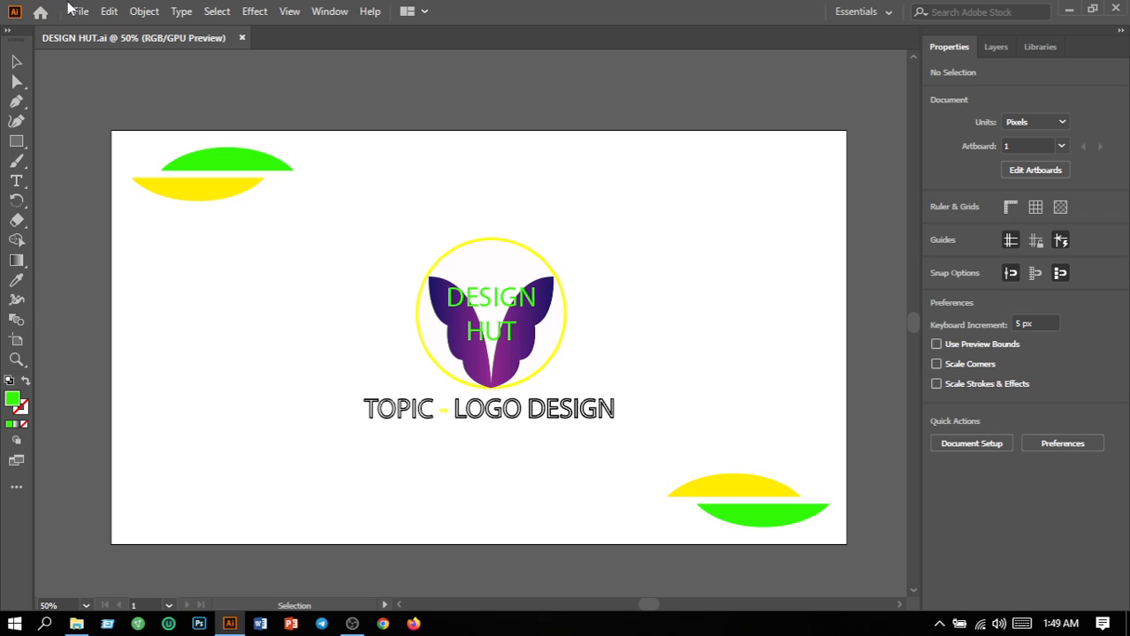
# Create a new blank square document with inches as its units.
pyautogui.click(79, 11)
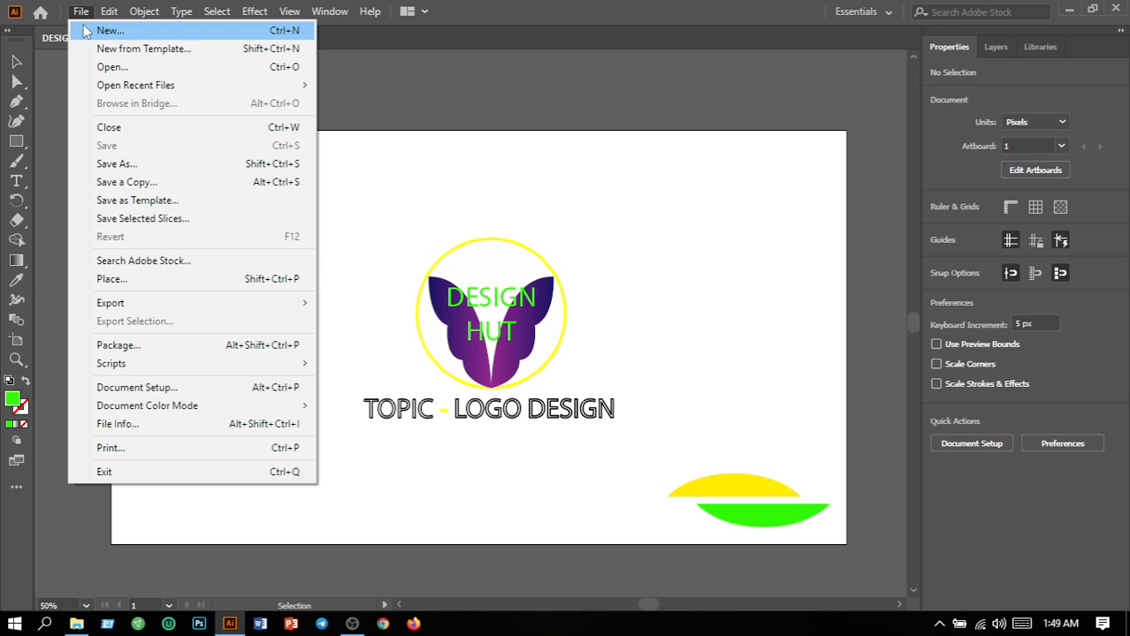
pyautogui.click(86, 31)
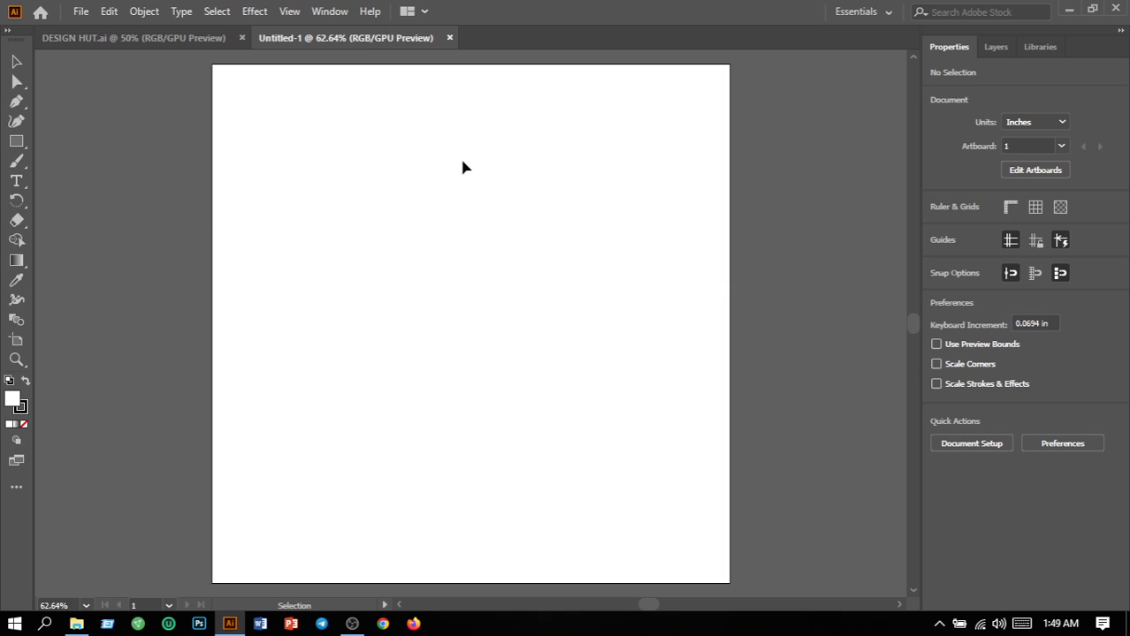
# Draw a closed Pen tool path about 3.96 by 1.55 in, with a straight horizontal edge, a large arch and a small arch meeting in a downward point.
pyautogui.click(16, 101)
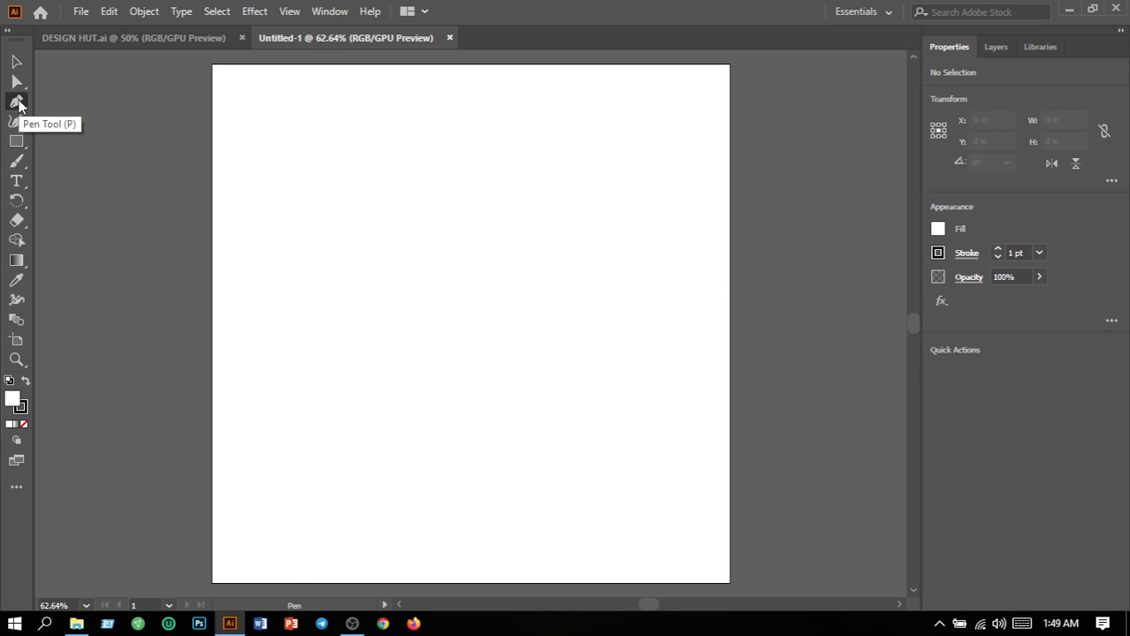
pyautogui.click(384, 294)
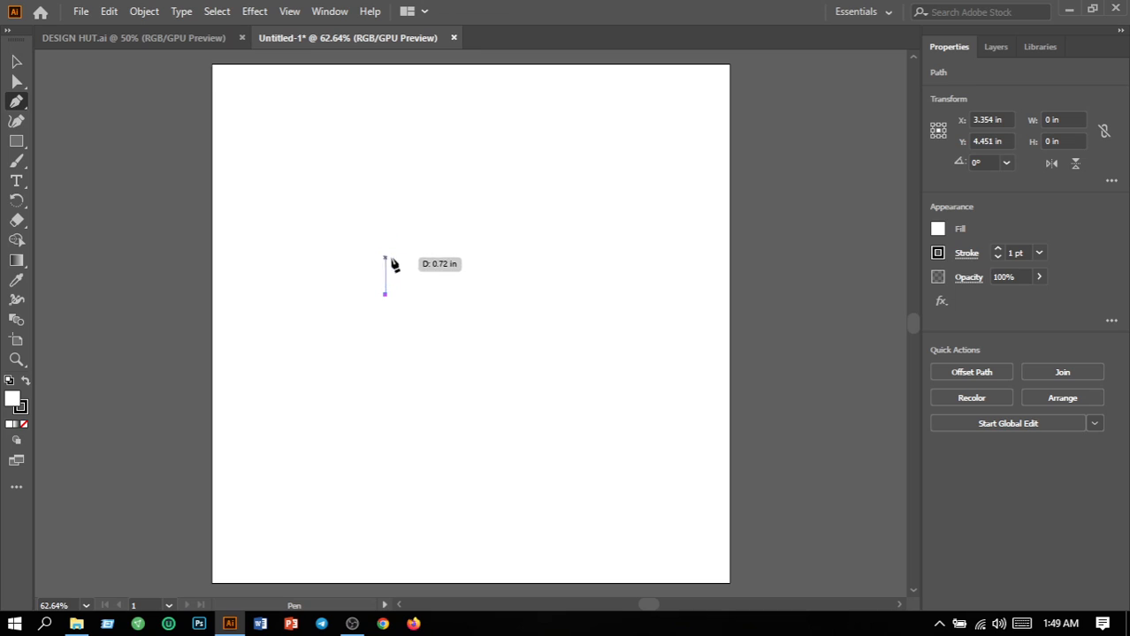
pyautogui.moveTo(496, 218); pyautogui.dragTo(591, 298)
pyautogui.click(591, 297)
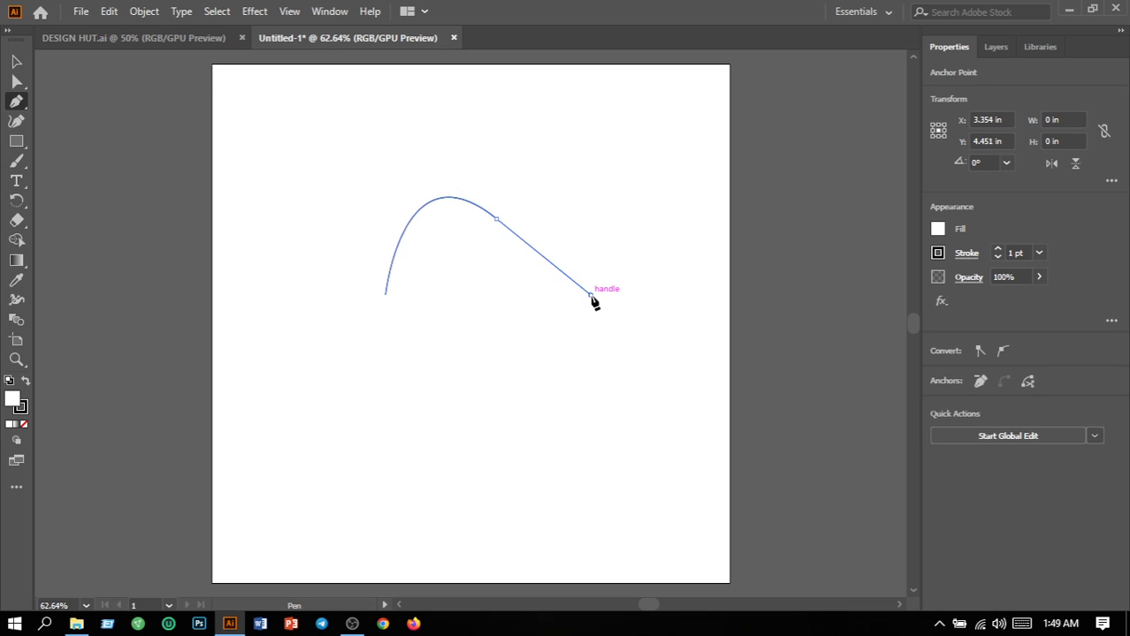
pyautogui.click(497, 221)
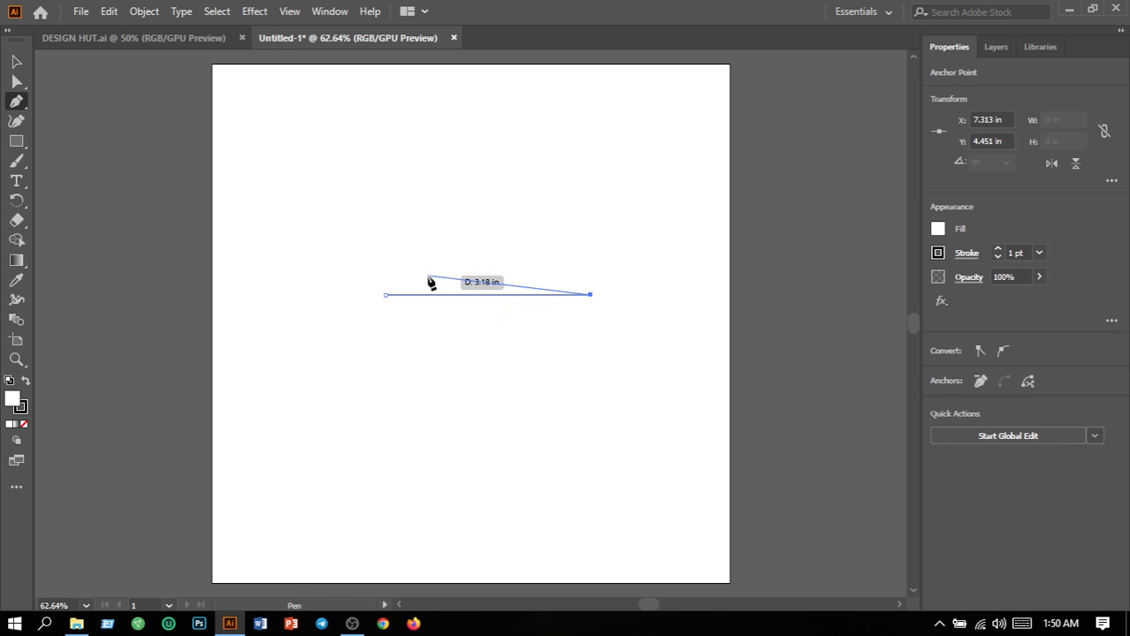
pyautogui.moveTo(422, 324); pyautogui.dragTo(420, 487)
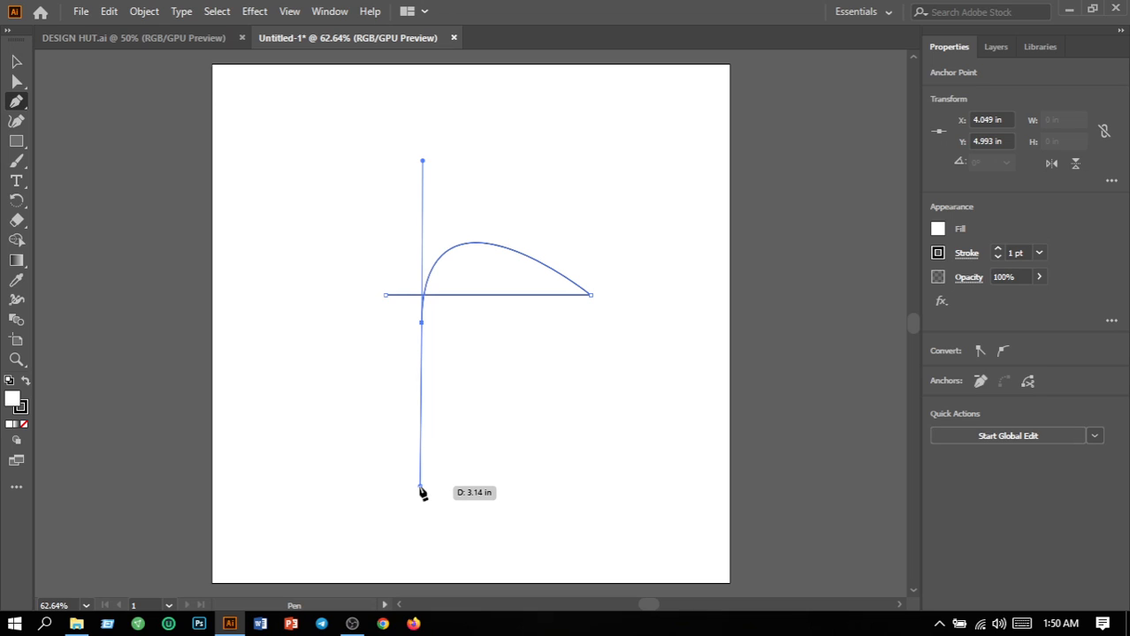
pyautogui.click(420, 323)
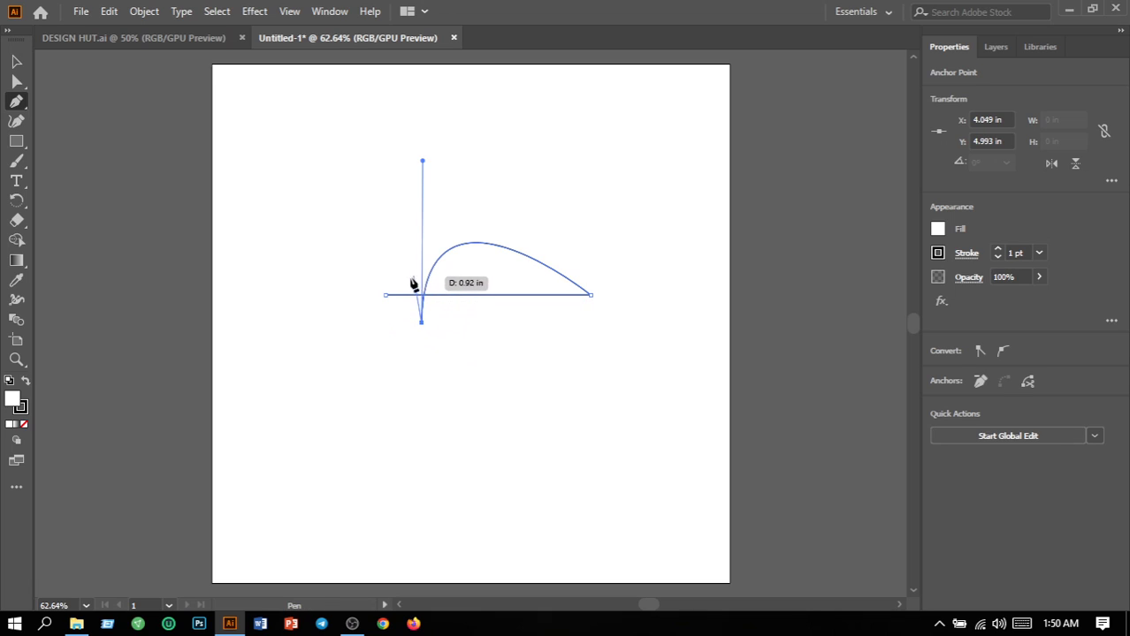
pyautogui.moveTo(387, 294); pyautogui.dragTo(367, 394)
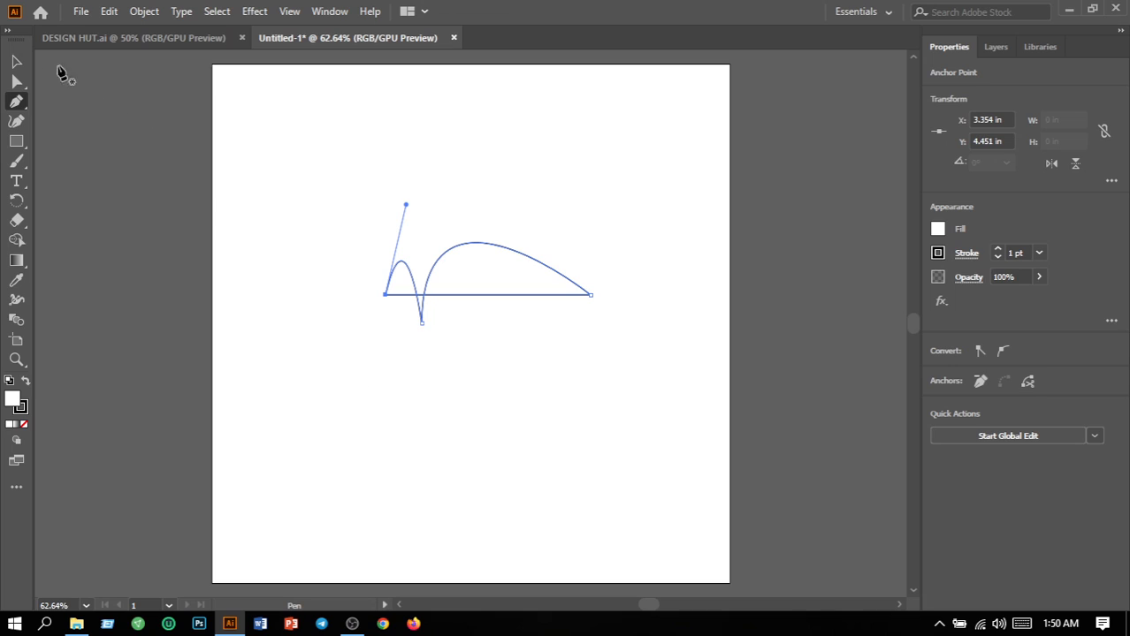
pyautogui.click(17, 61)
pyautogui.click(428, 300)
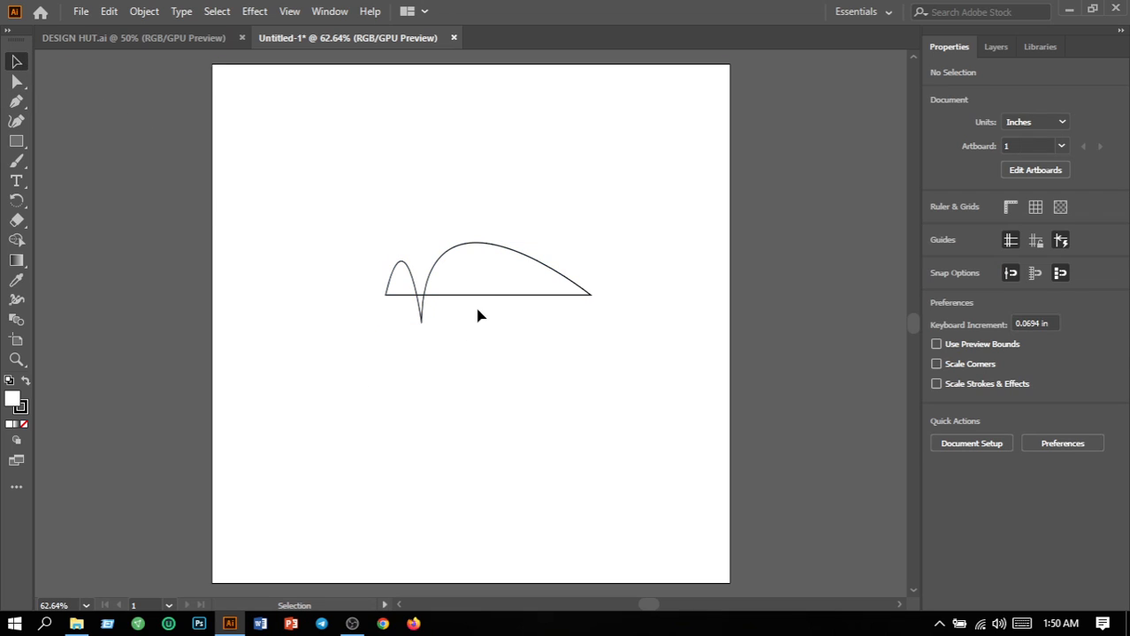
# Fill the drawn two-arch shape with bright blue #0096FC.
pyautogui.moveTo(321, 236); pyautogui.dragTo(606, 376)
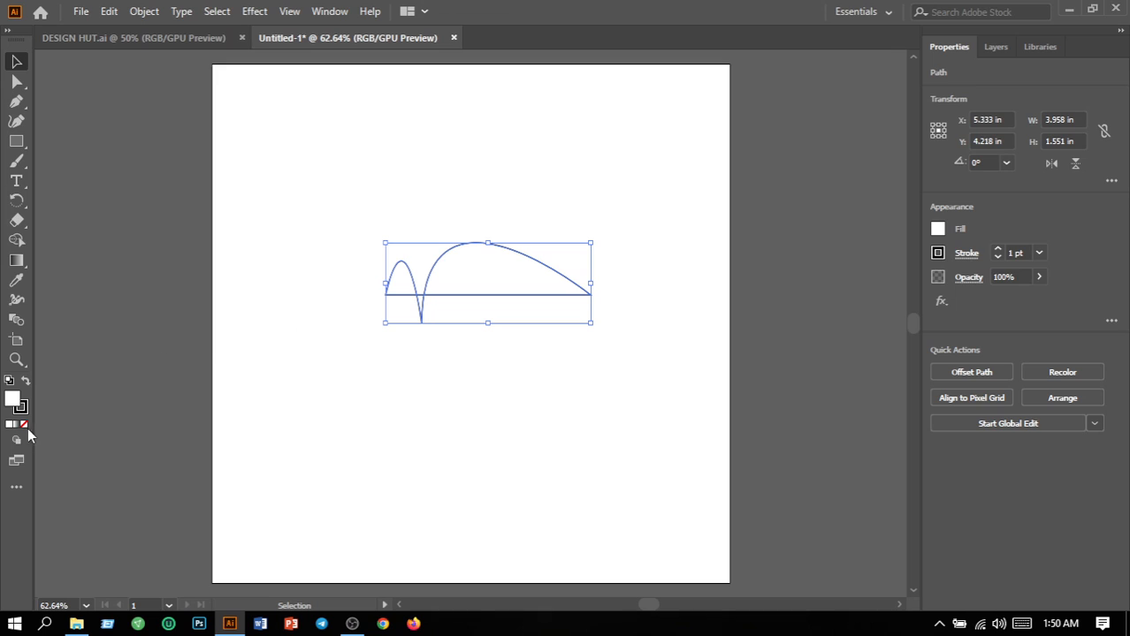
pyautogui.doubleClick(14, 405)
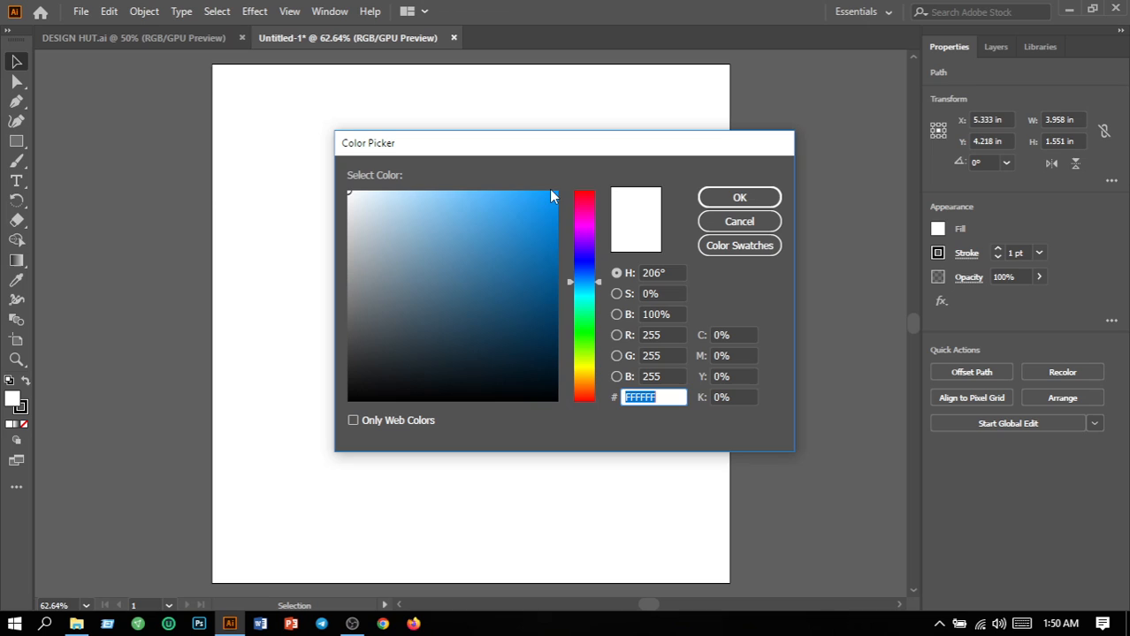
pyautogui.moveTo(556, 193); pyautogui.dragTo(555, 192)
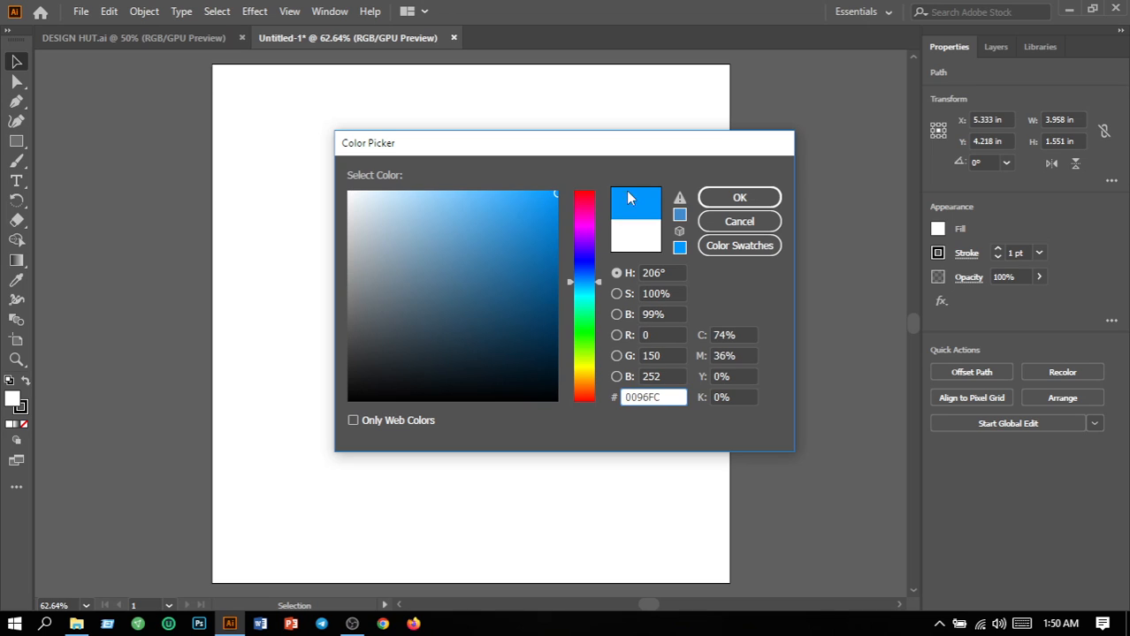
pyautogui.click(739, 198)
pyautogui.click(644, 225)
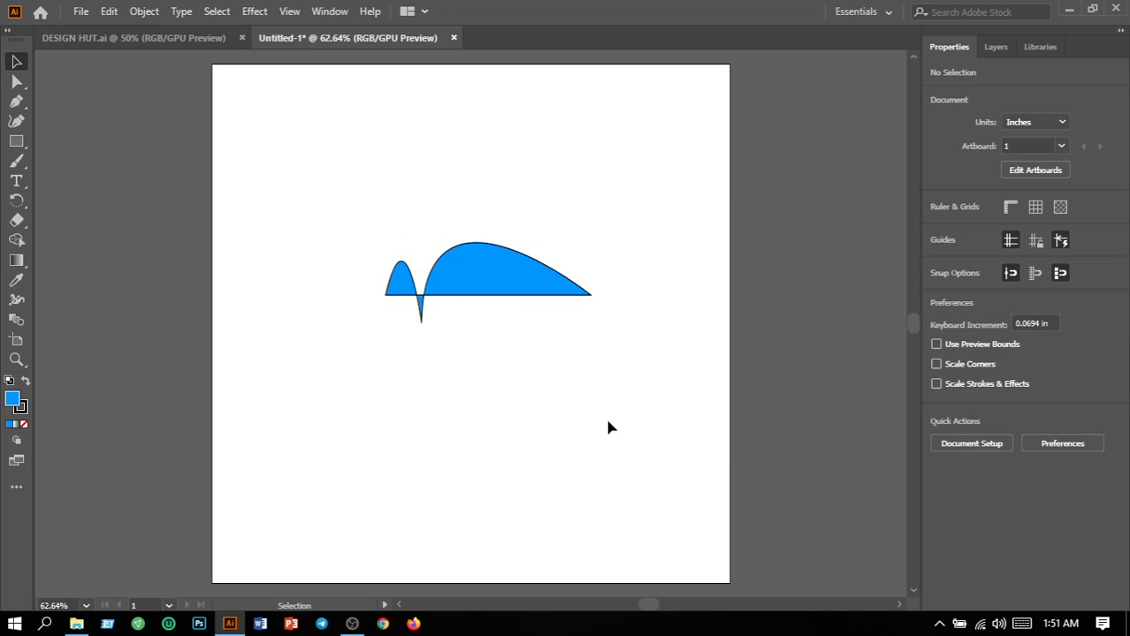
# Remove the outline of the blue shape by setting its stroke weight to 0.
pyautogui.moveTo(302, 251); pyautogui.dragTo(532, 329)
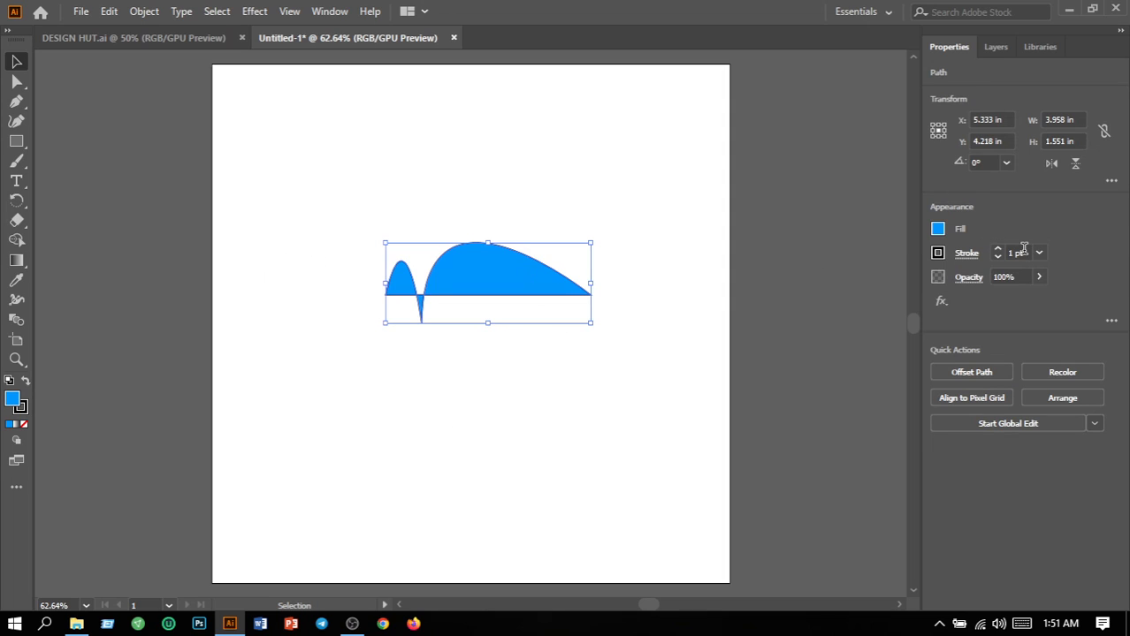
pyautogui.click(1007, 253)
pyautogui.write('0')
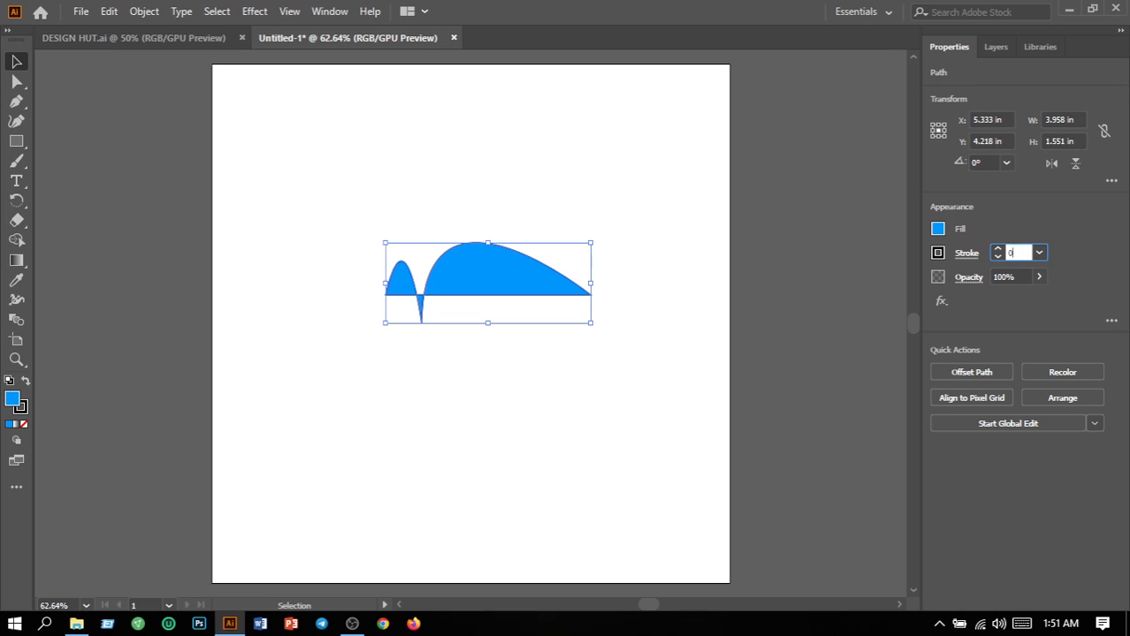
pyautogui.press('Return')
pyautogui.click(606, 237)
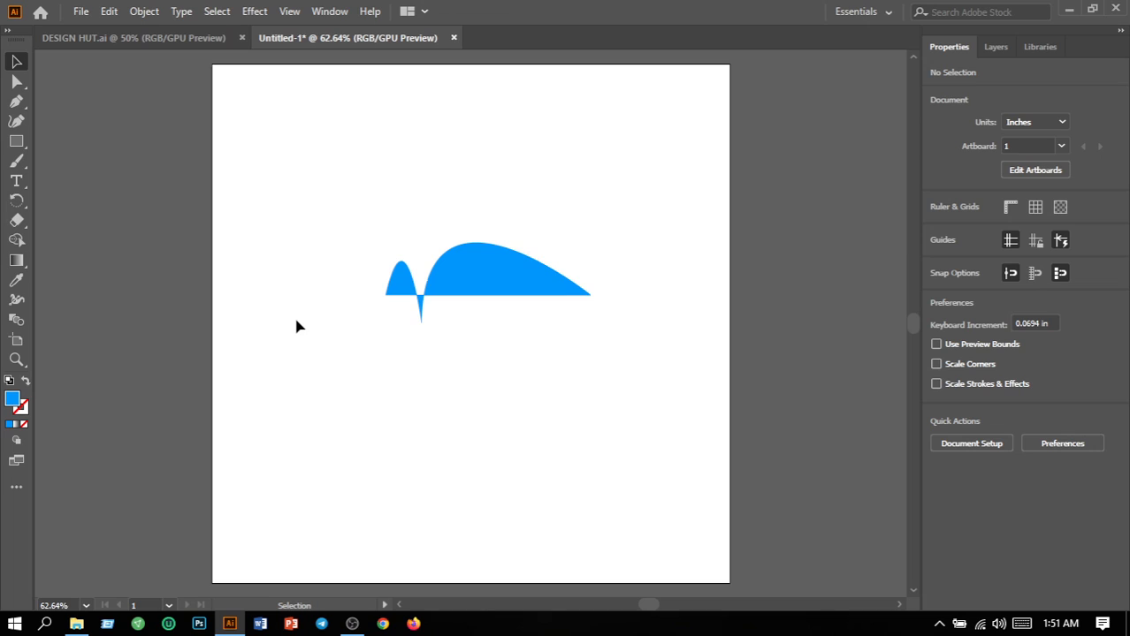
# Apply a linear gradient to the shape and set its starting colour stop to the pure red swatch.
pyautogui.moveTo(382, 239); pyautogui.dragTo(648, 407)
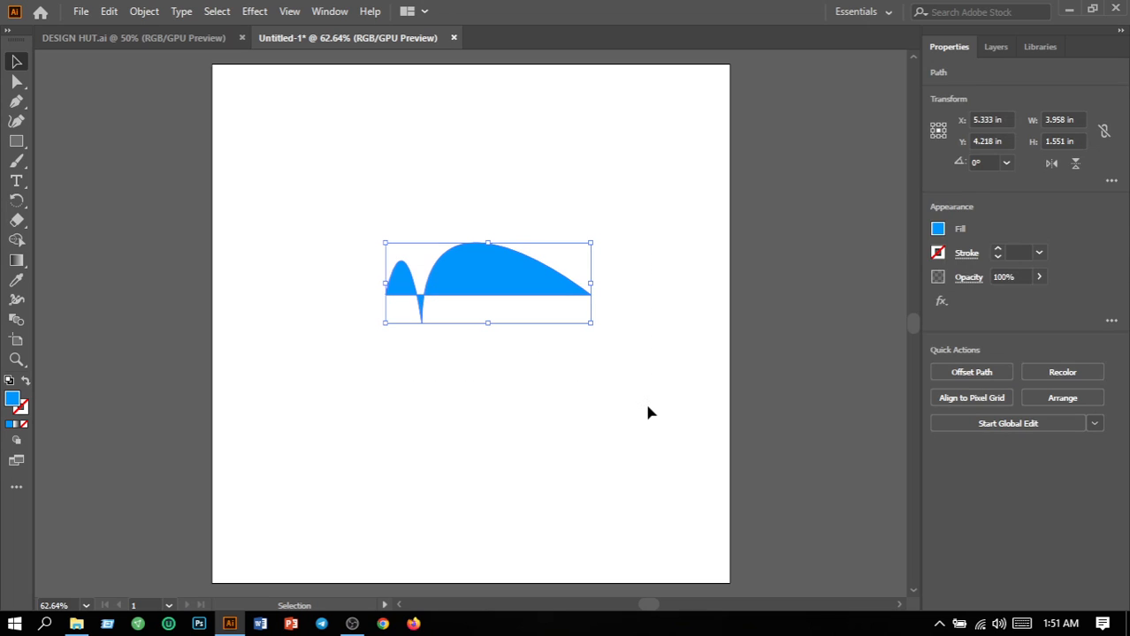
pyautogui.click(16, 260)
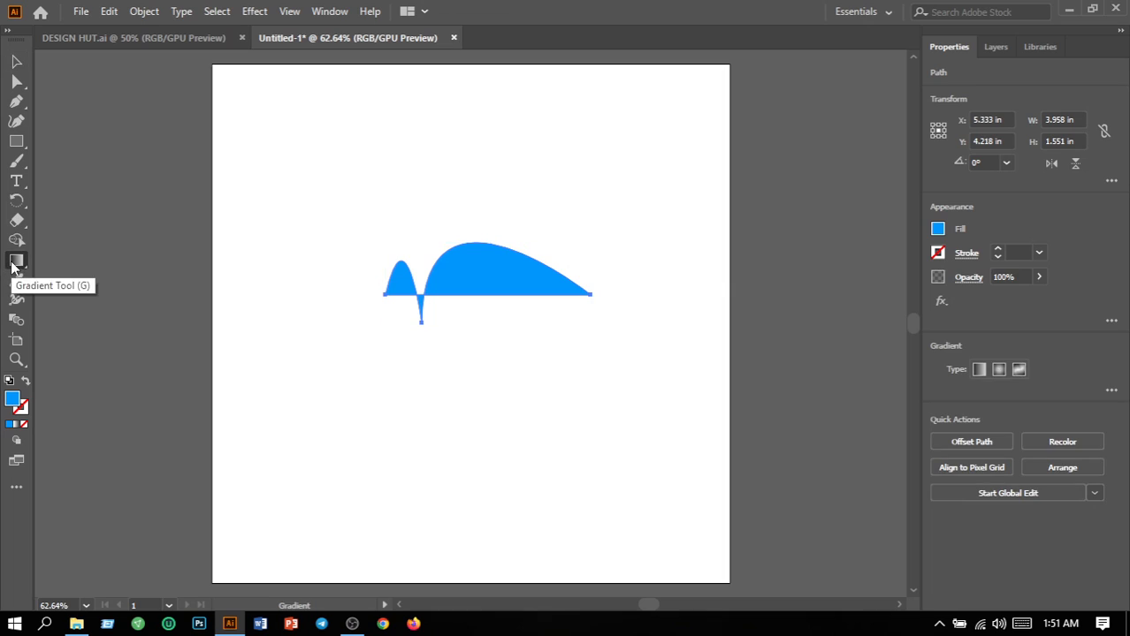
pyautogui.click(978, 369)
pyautogui.click(1111, 392)
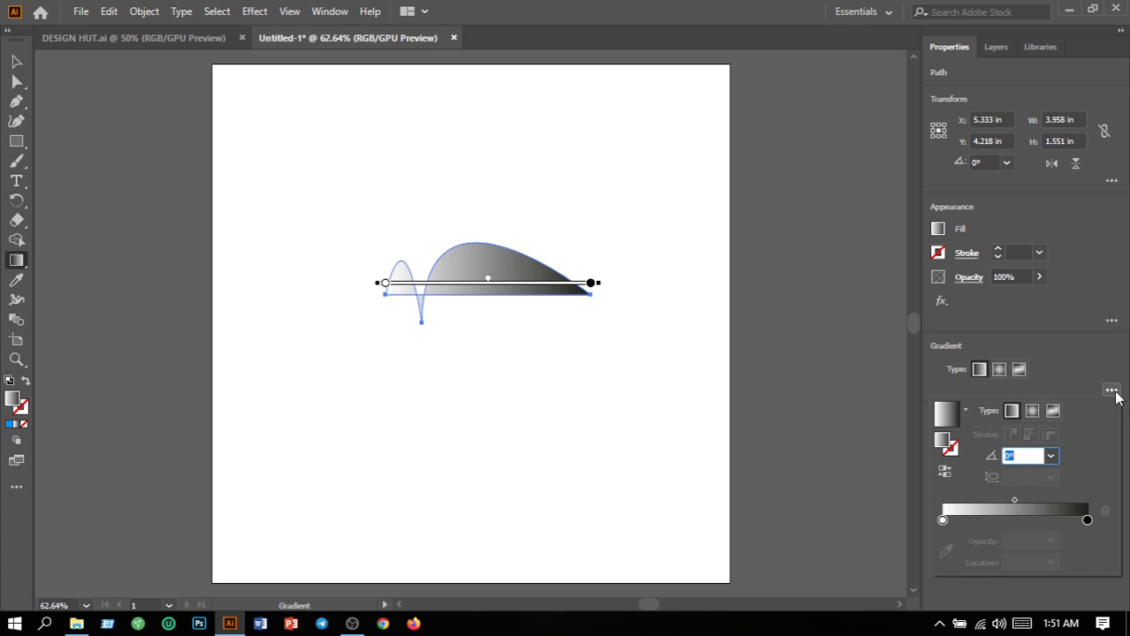
pyautogui.click(942, 522)
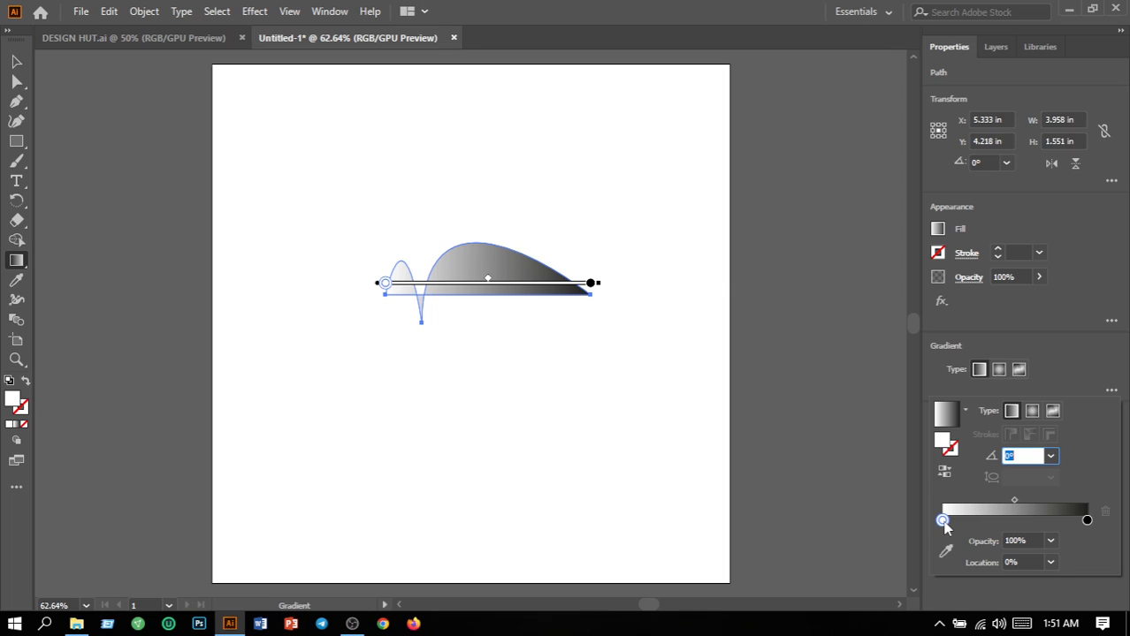
pyautogui.doubleClick(942, 521)
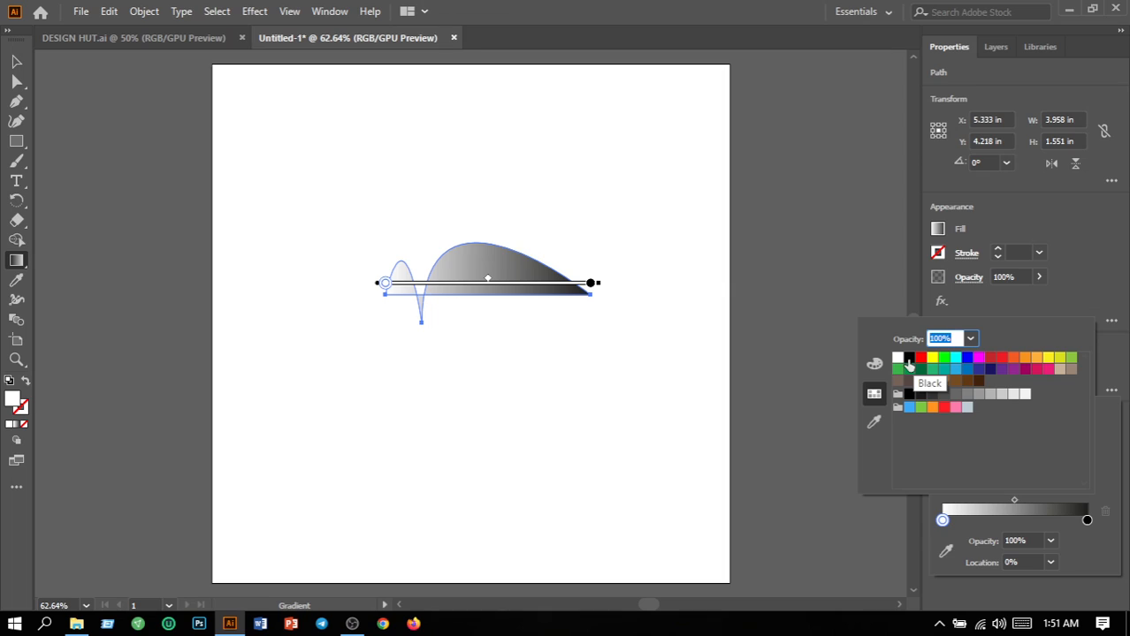
pyautogui.click(920, 357)
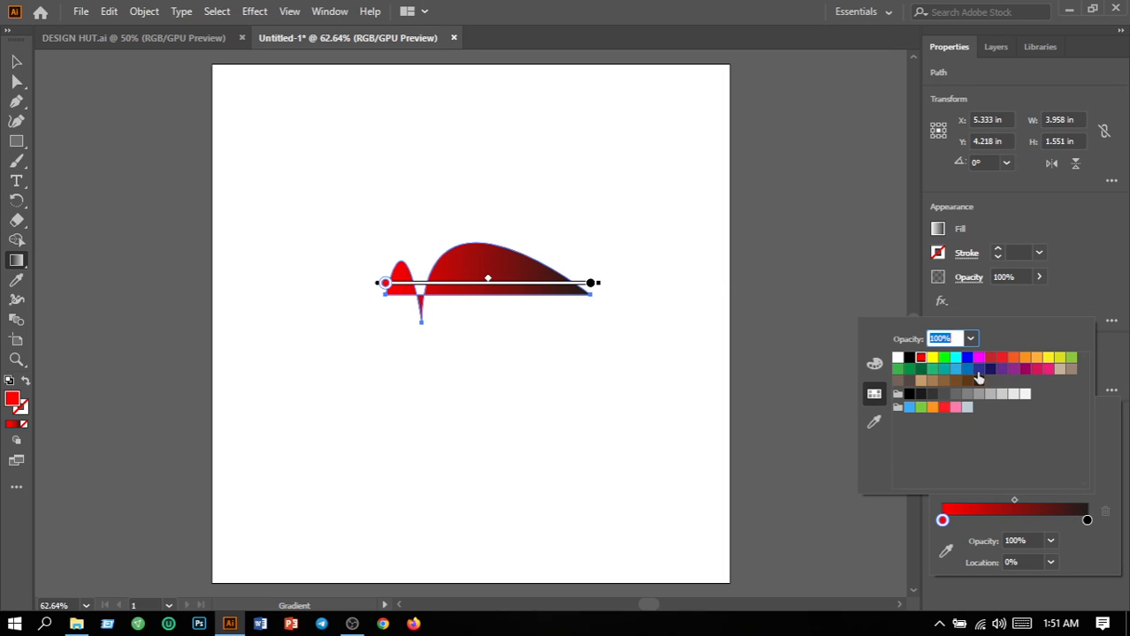
# Set the end colour stop of the shape's gradient to the red-orange swatch, then deselect the shape.
pyautogui.click(1086, 520)
pyautogui.doubleClick(1087, 520)
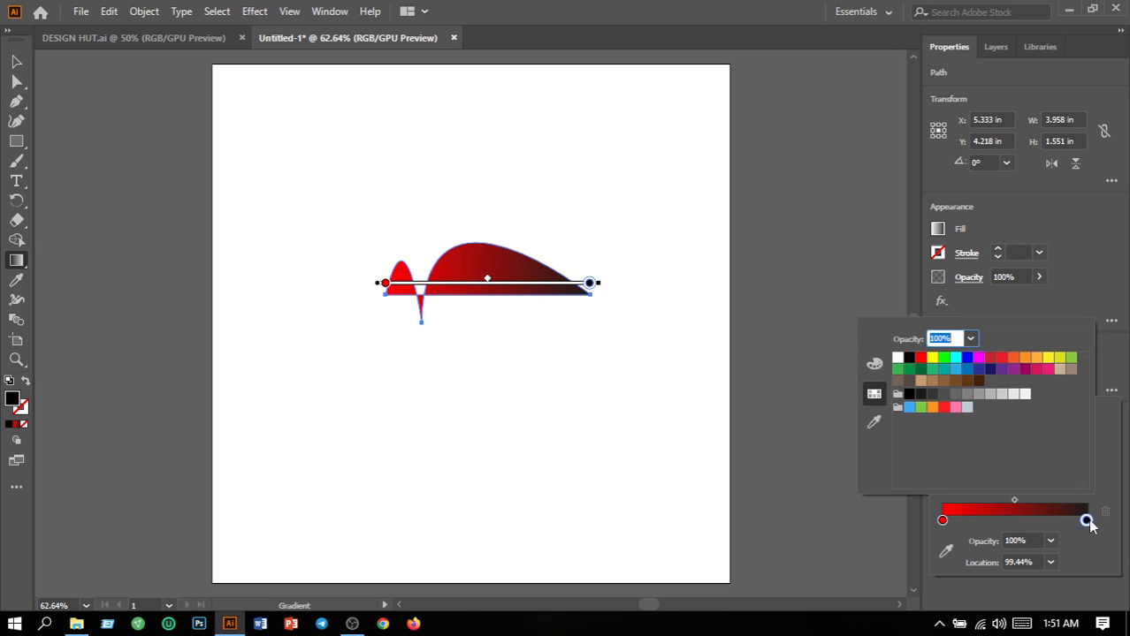
pyautogui.click(1090, 526)
pyautogui.click(1107, 527)
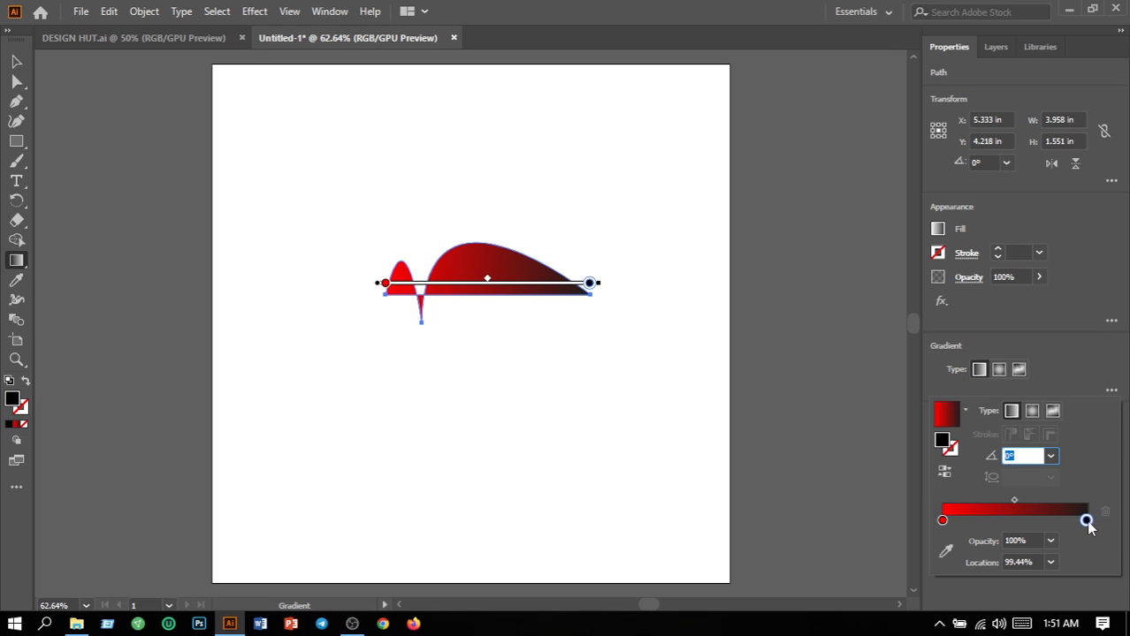
pyautogui.doubleClick(1086, 519)
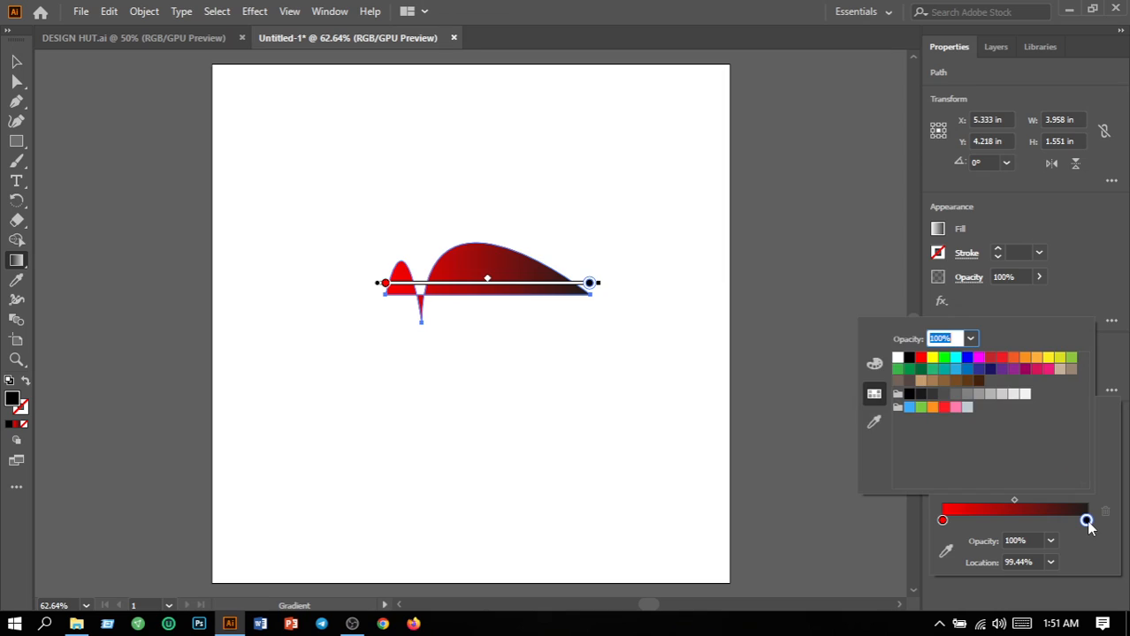
pyautogui.click(1002, 358)
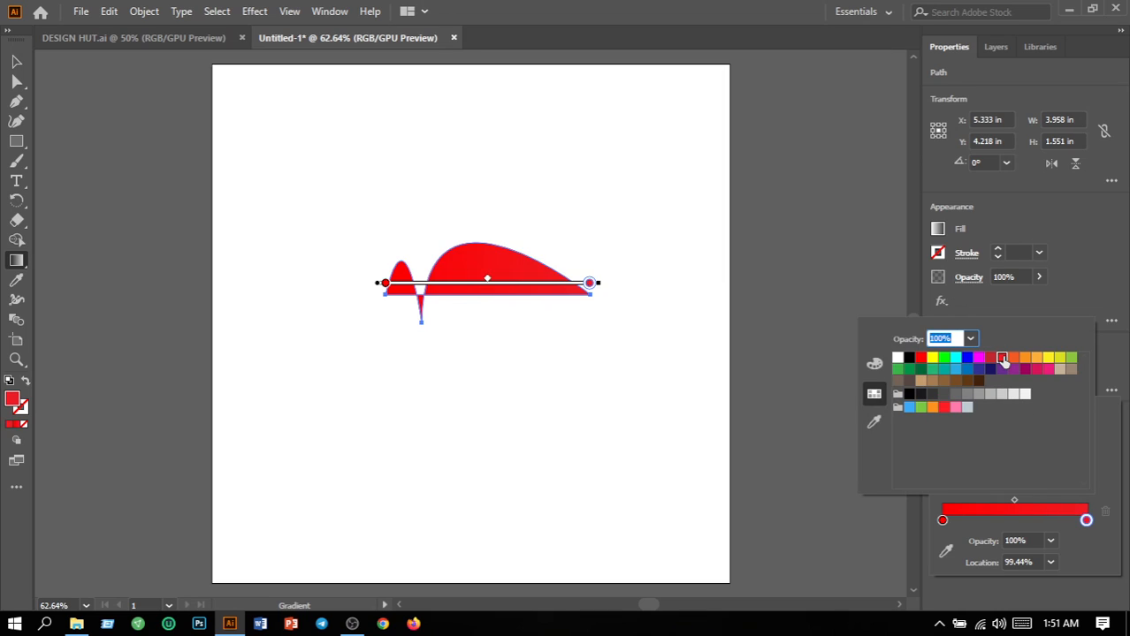
pyautogui.click(1018, 363)
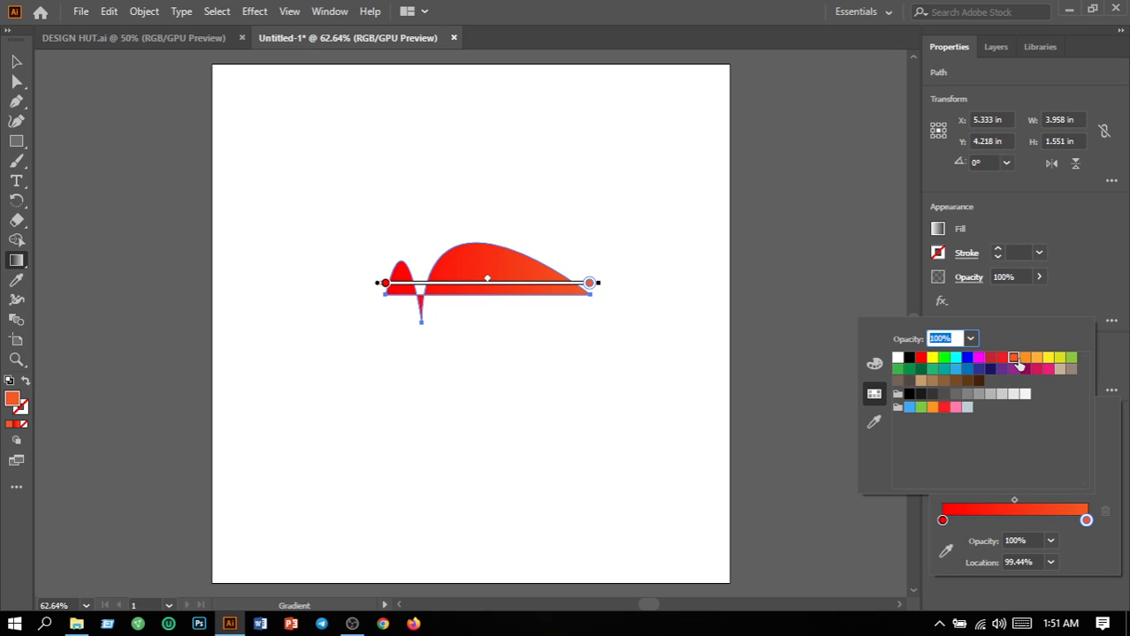
pyautogui.click(341, 220)
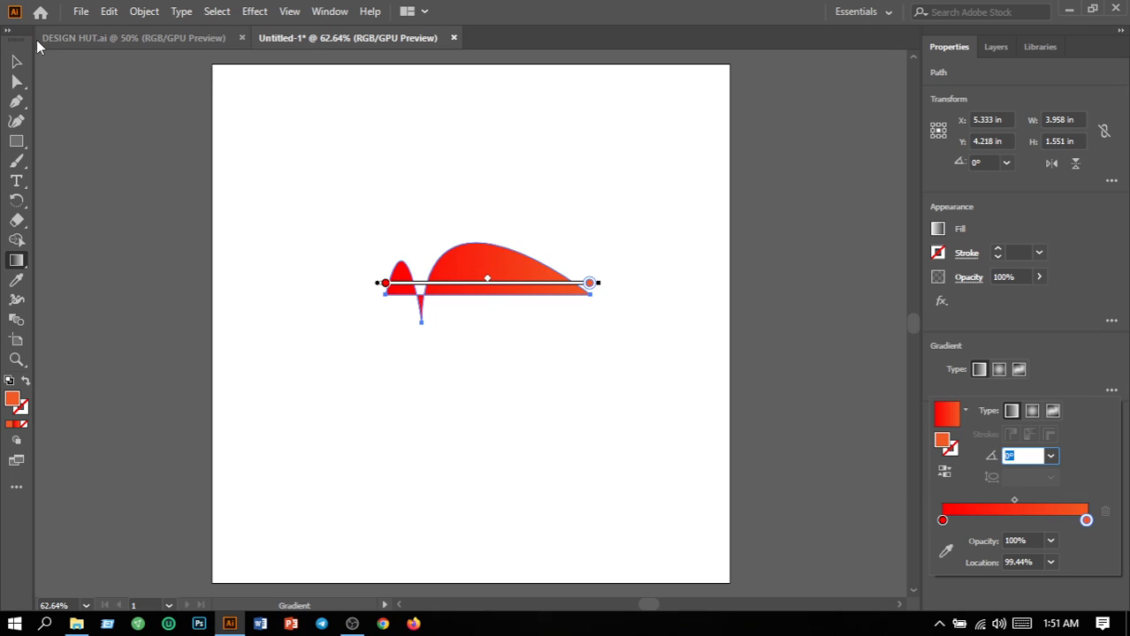
pyautogui.click(17, 68)
pyautogui.click(17, 73)
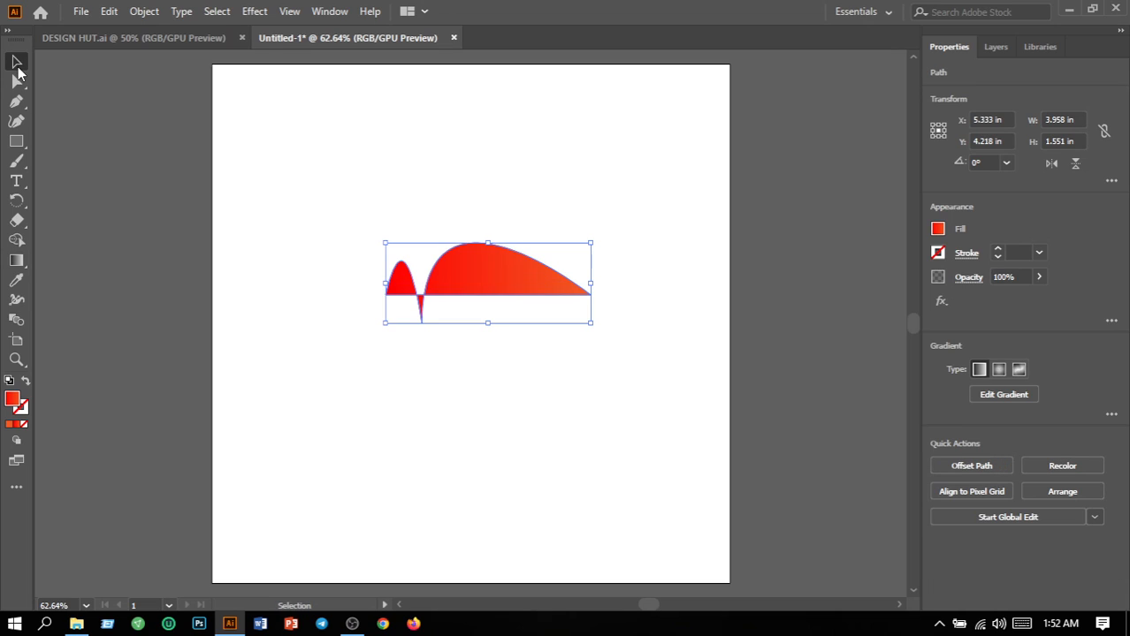
pyautogui.click(586, 332)
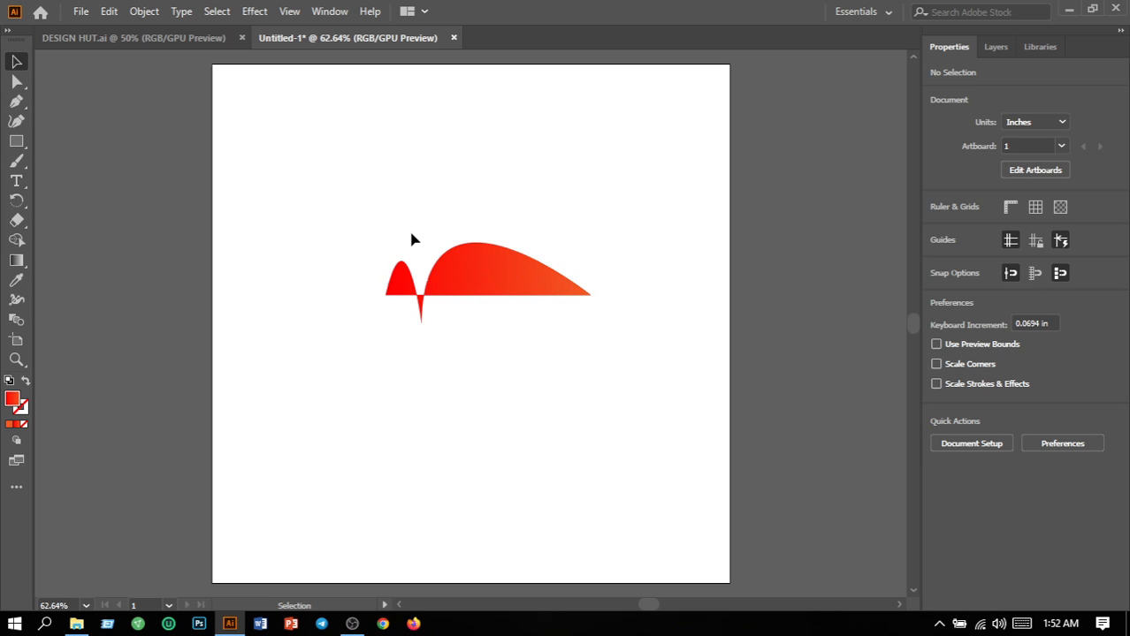
# Duplicate the gradient shape into the artboard's lower right area and flip the copy vertically.
pyautogui.moveTo(327, 206); pyautogui.dragTo(576, 388)
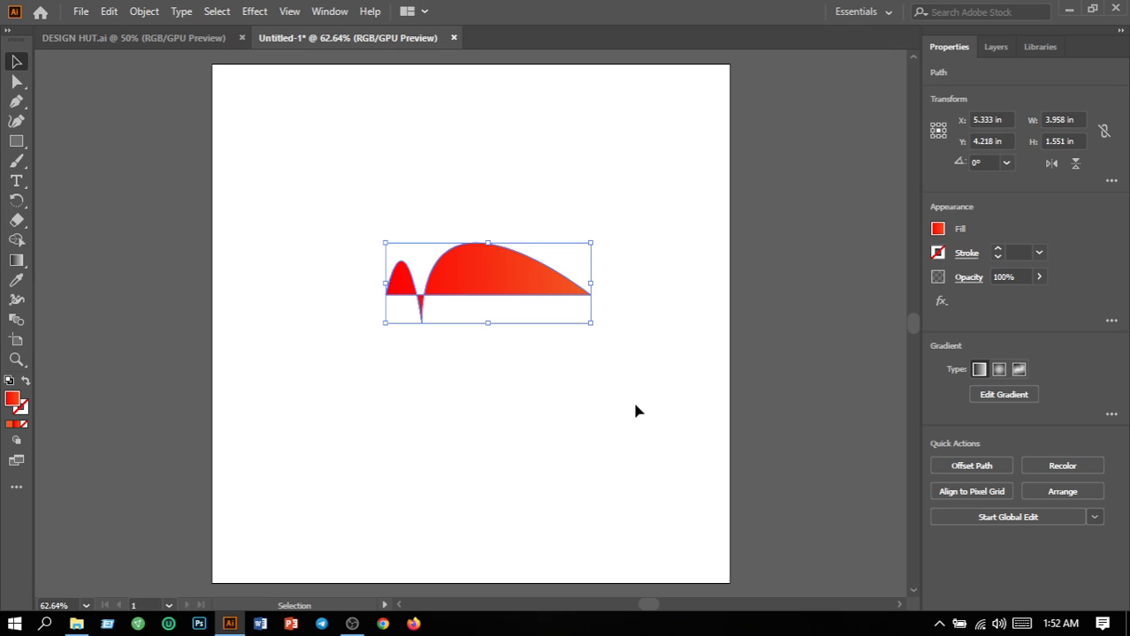
pyautogui.moveTo(524, 289); pyautogui.dragTo(659, 458)
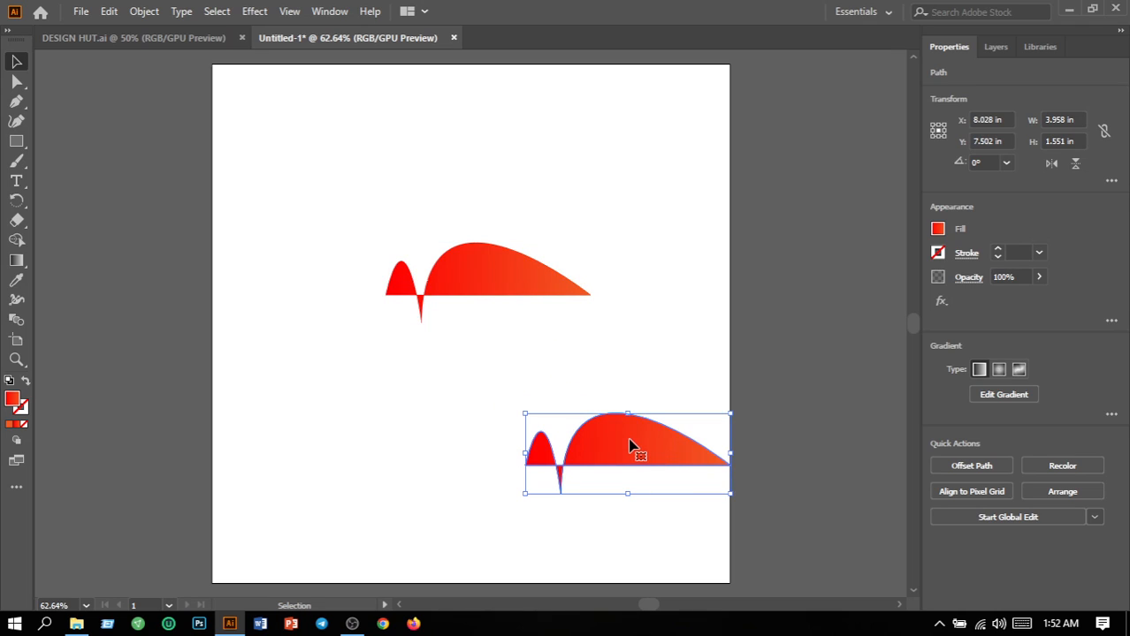
pyautogui.click(1051, 165)
pyautogui.click(1075, 164)
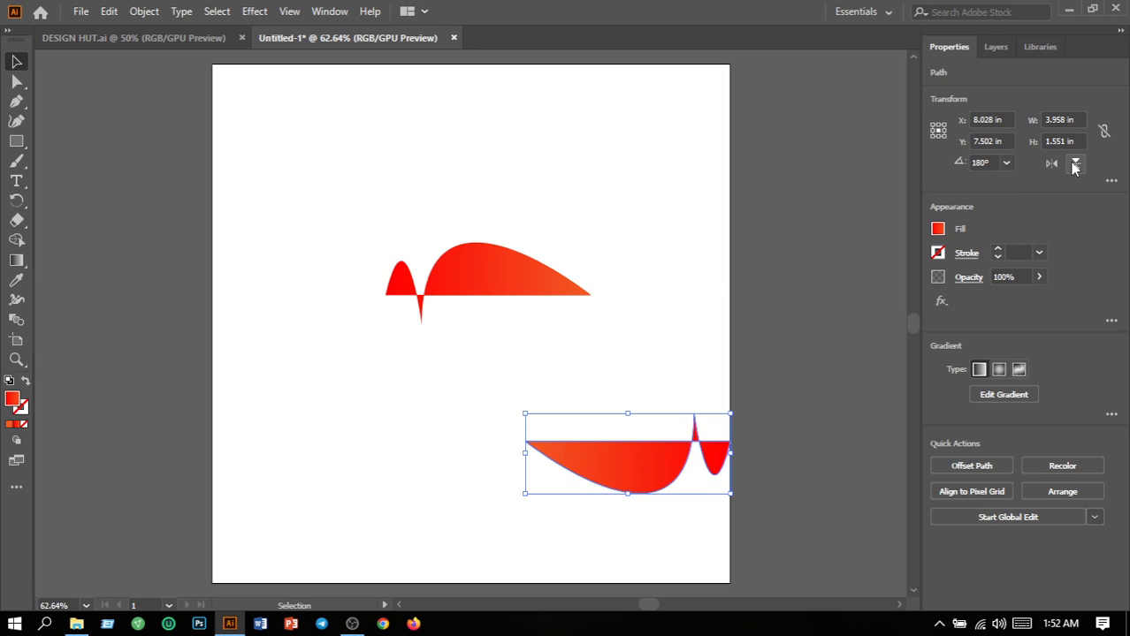
pyautogui.click(1054, 169)
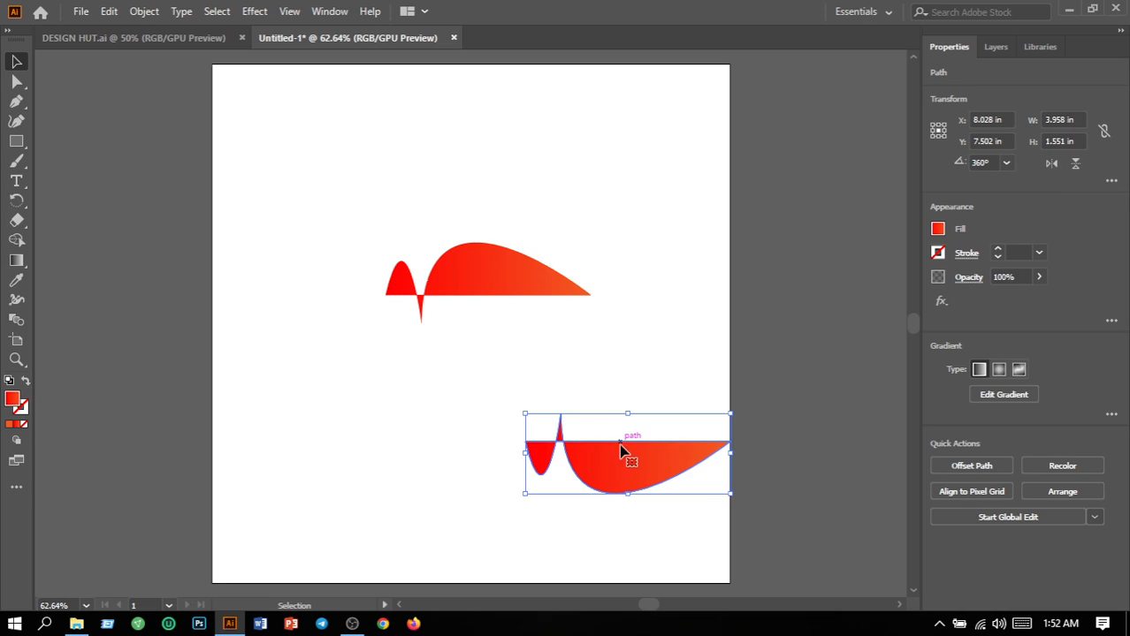
# Move the flipped copy about 2.69 in left and 2.28 in up, aligning it beneath the original as a mirror image.
pyautogui.moveTo(630, 471); pyautogui.dragTo(484, 354)
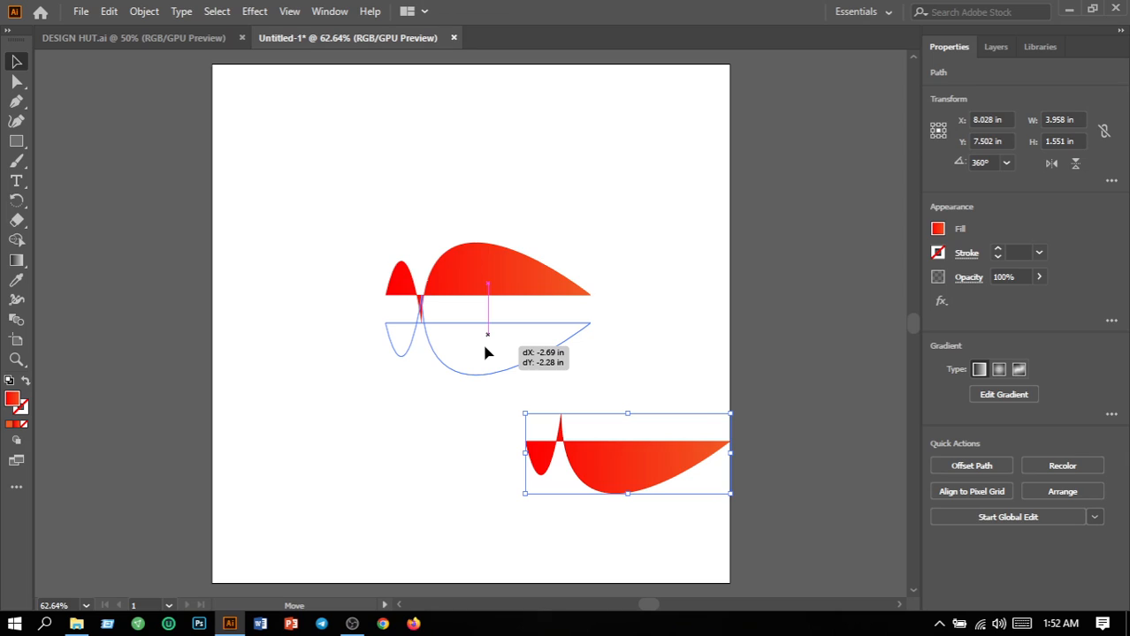
pyautogui.moveTo(484, 354); pyautogui.dragTo(486, 353)
pyautogui.click(501, 446)
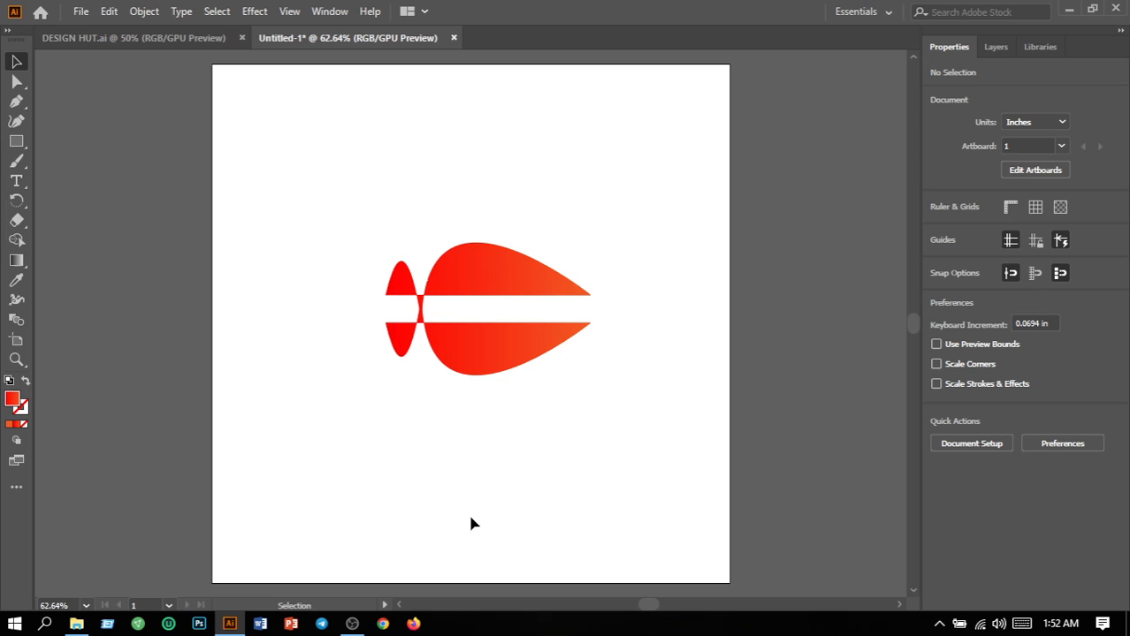
# Rotate both mirrored gradient shapes together by 90 degrees so their pointed ends face upward.
pyautogui.moveTo(277, 261); pyautogui.dragTo(636, 443)
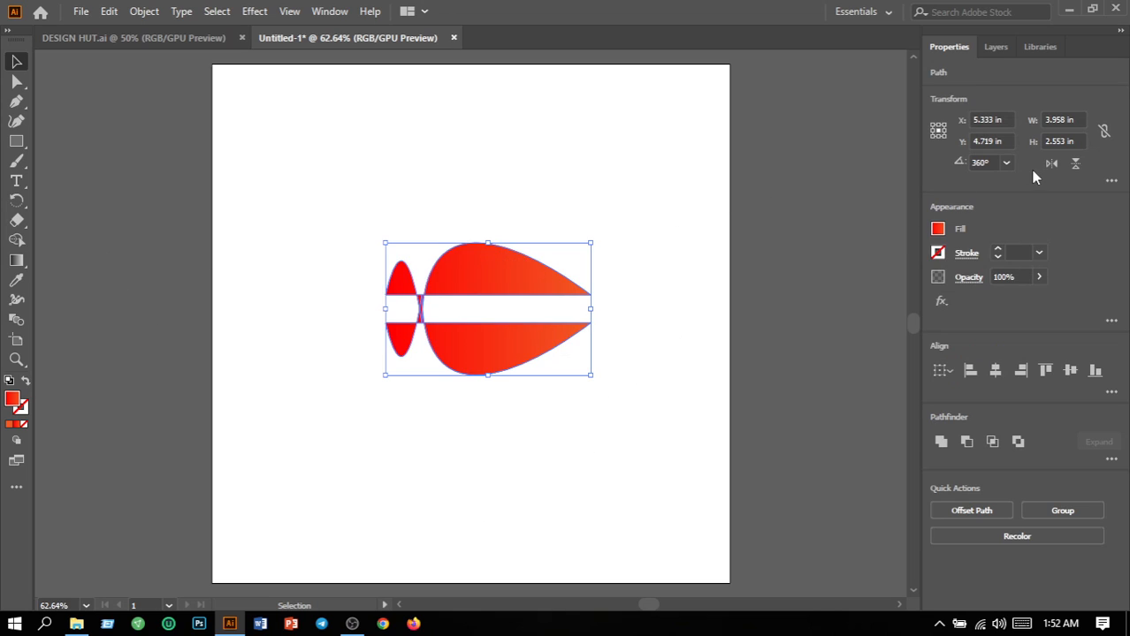
pyautogui.click(1009, 161)
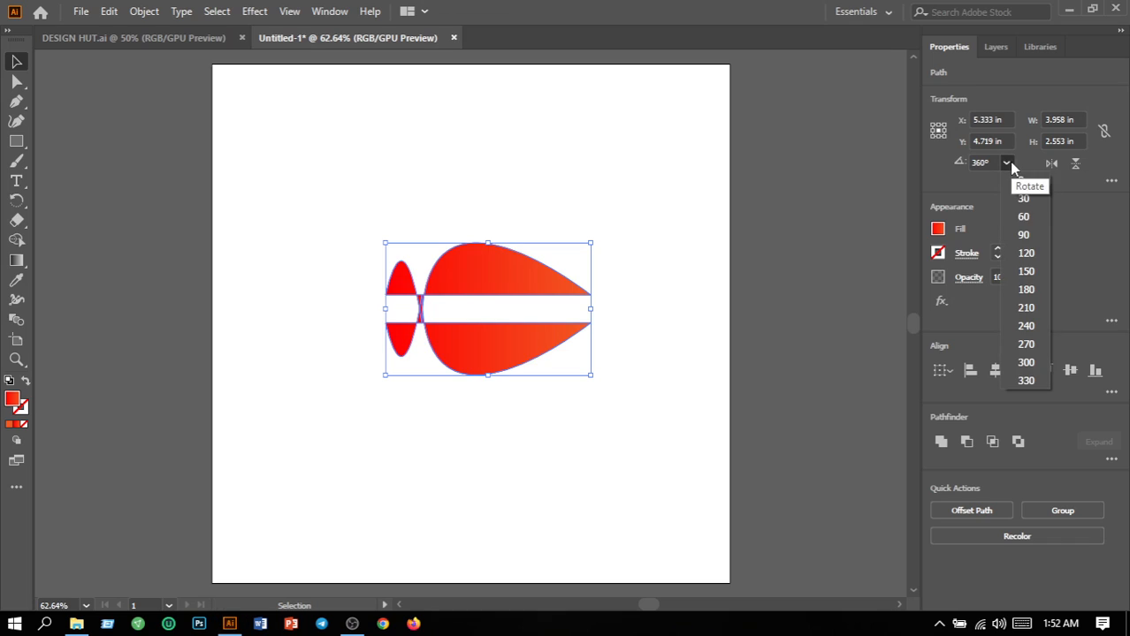
pyautogui.click(1012, 241)
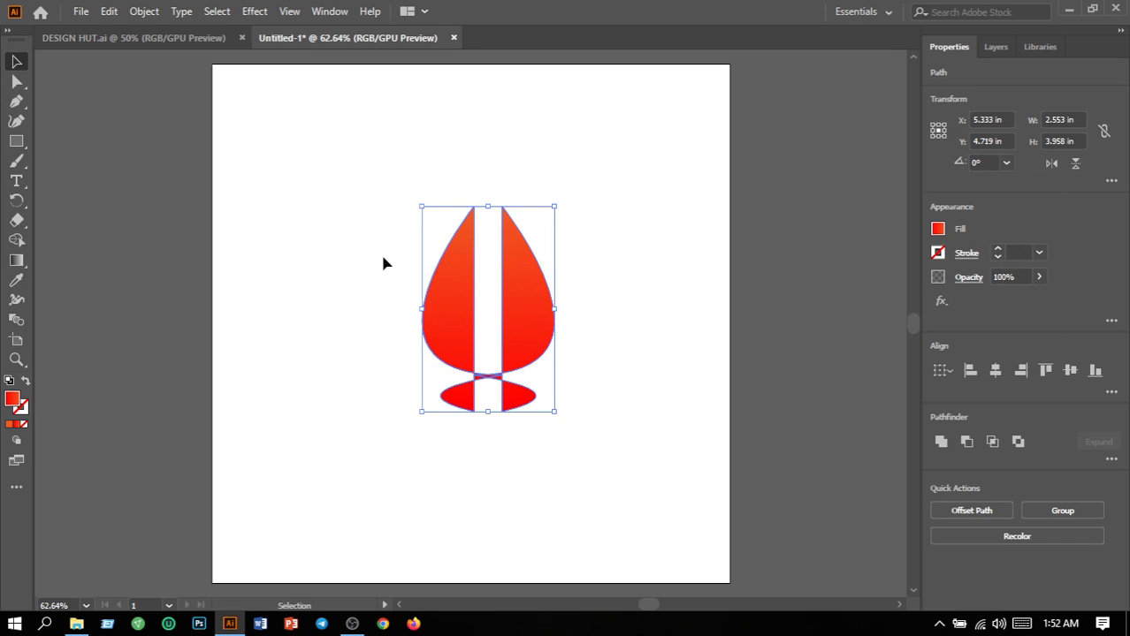
# Move the rotated pair of shapes straight up by about 1.7 in, into the upper half of the artboard.
pyautogui.click(610, 282)
pyautogui.moveTo(305, 206); pyautogui.dragTo(674, 441)
pyautogui.moveTo(537, 355); pyautogui.dragTo(530, 267)
pyautogui.click(623, 304)
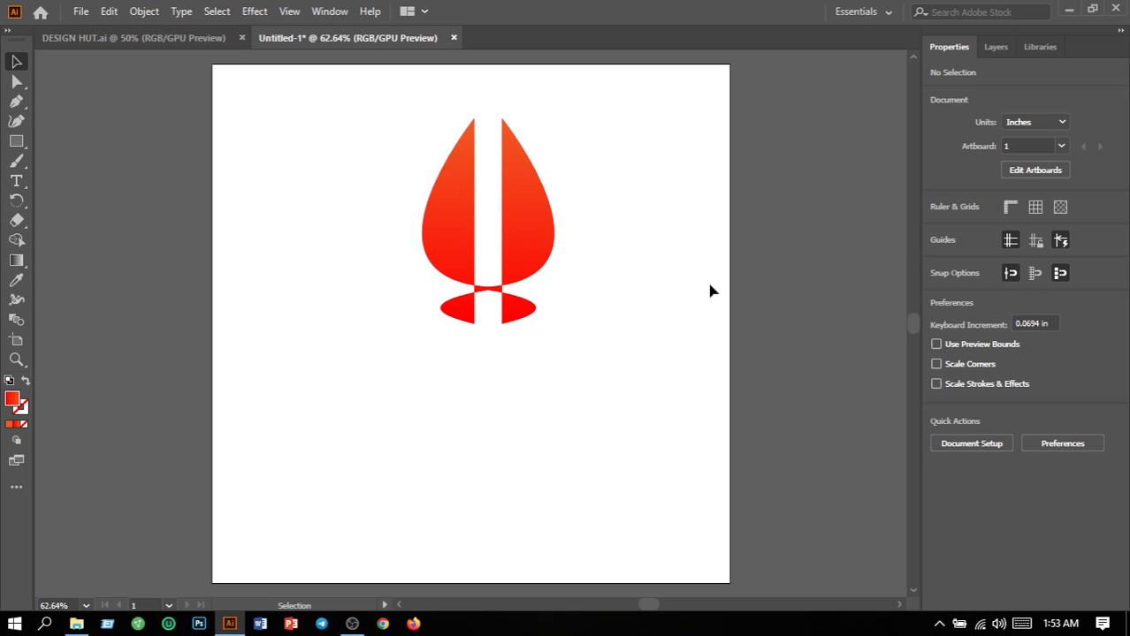
# Scale the pair of gradient shapes down proportionally to about 0.94 in wide and 1.46 in high.
pyautogui.moveTo(381, 156); pyautogui.dragTo(610, 312)
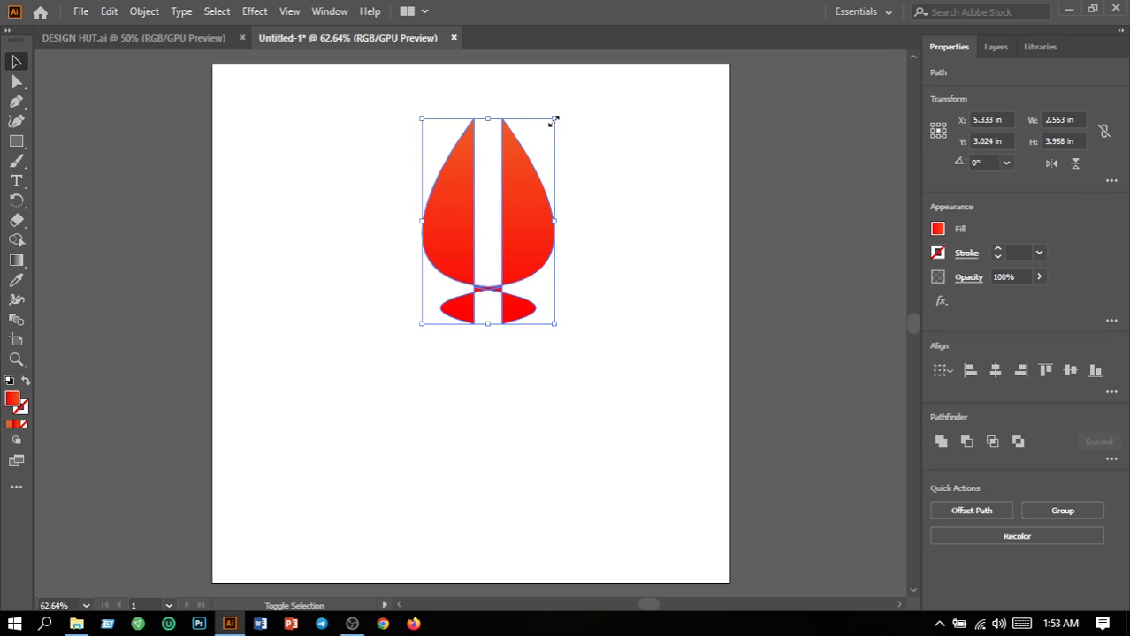
pyautogui.moveTo(554, 118); pyautogui.dragTo(473, 249)
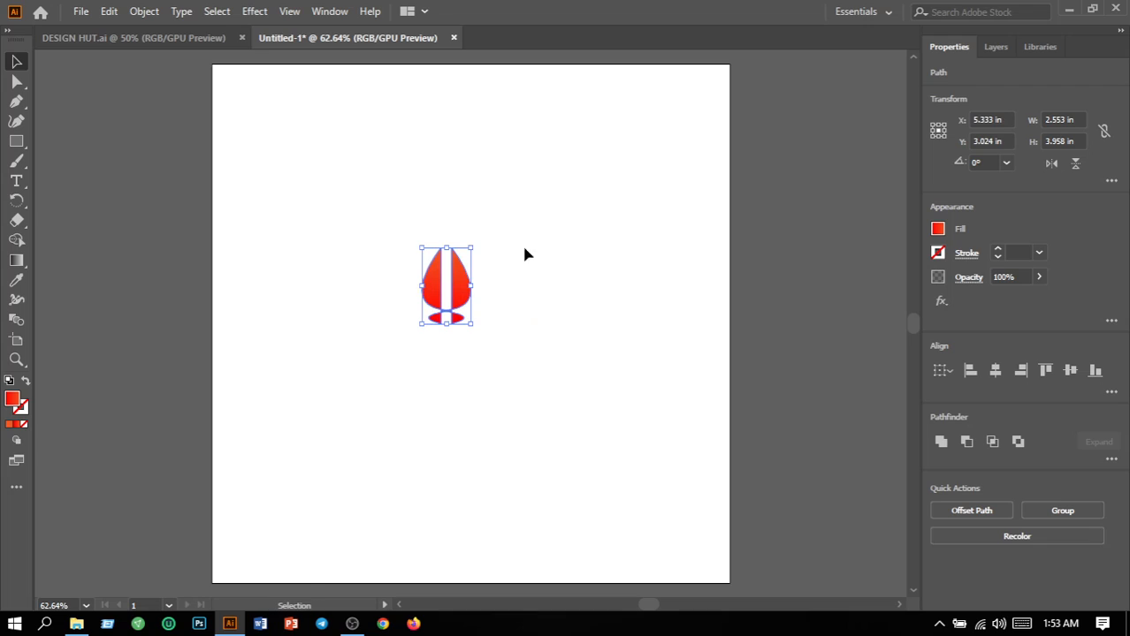
pyautogui.click(569, 278)
# Move the reduced pair of shapes into the artboard's upper right corner and deselect it.
pyautogui.moveTo(331, 224); pyautogui.dragTo(561, 356)
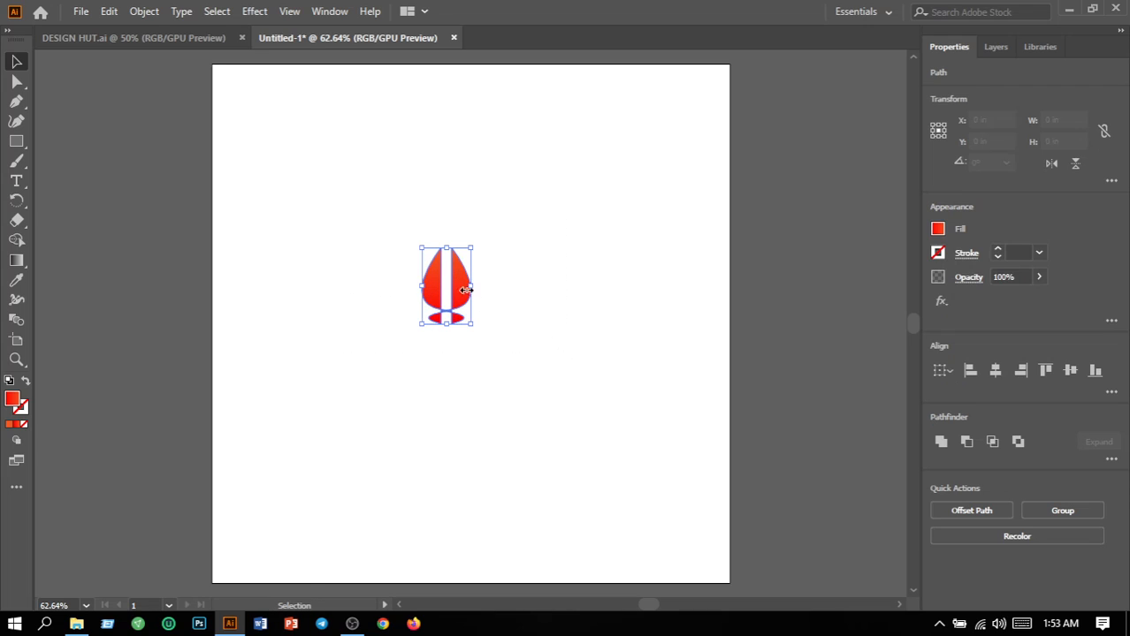
pyautogui.moveTo(460, 293); pyautogui.dragTo(519, 184)
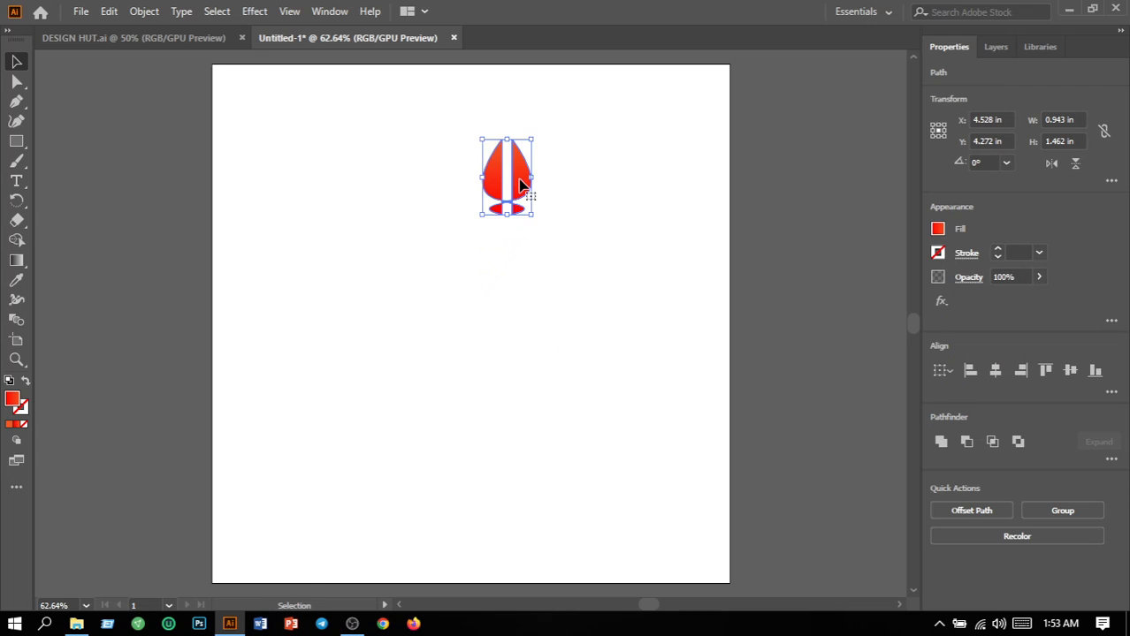
pyautogui.click(623, 254)
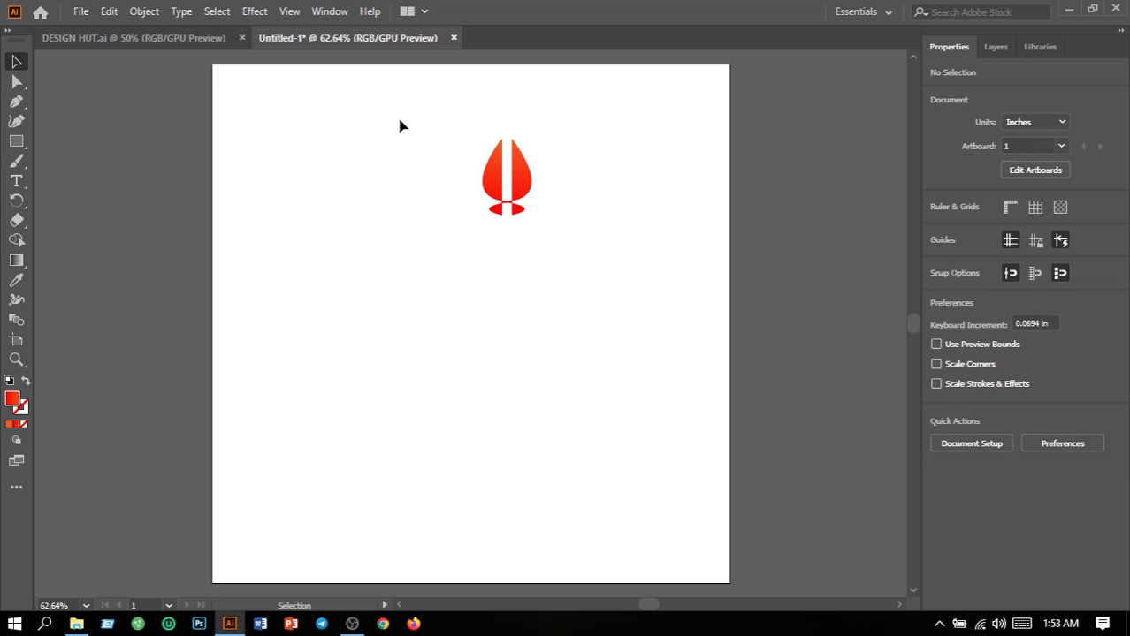
pyautogui.moveTo(399, 126); pyautogui.dragTo(680, 263)
pyautogui.moveTo(528, 196); pyautogui.dragTo(655, 162)
pyautogui.click(477, 362)
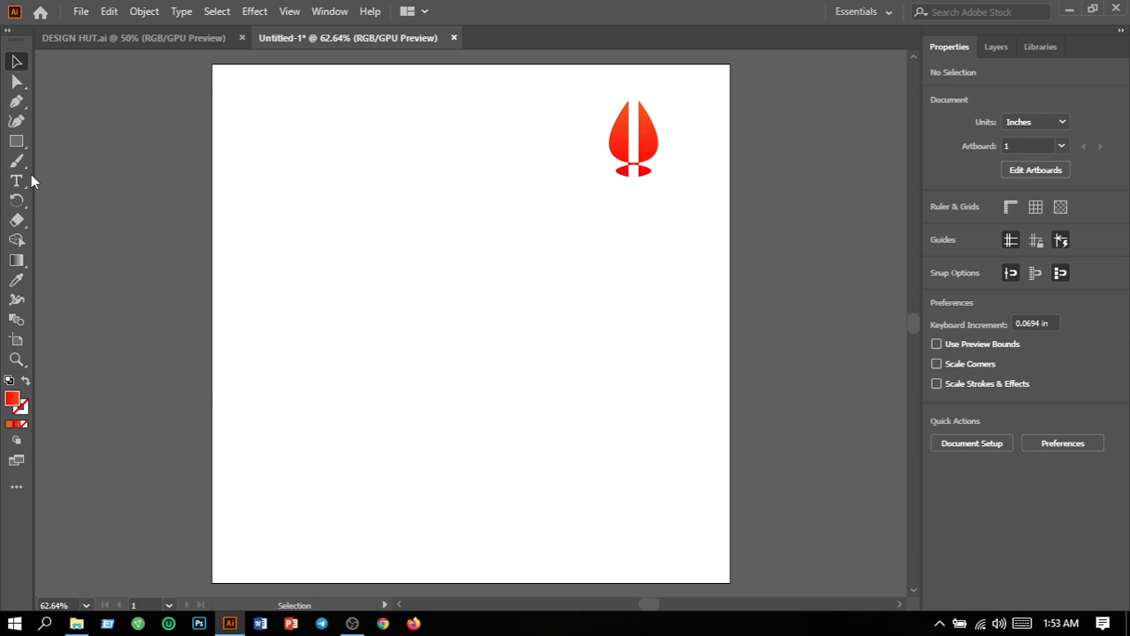
# Draw a closed arc shape with a flat base, about 2.01 in wide and 0.3 in high, using the Pen tool.
pyautogui.click(16, 101)
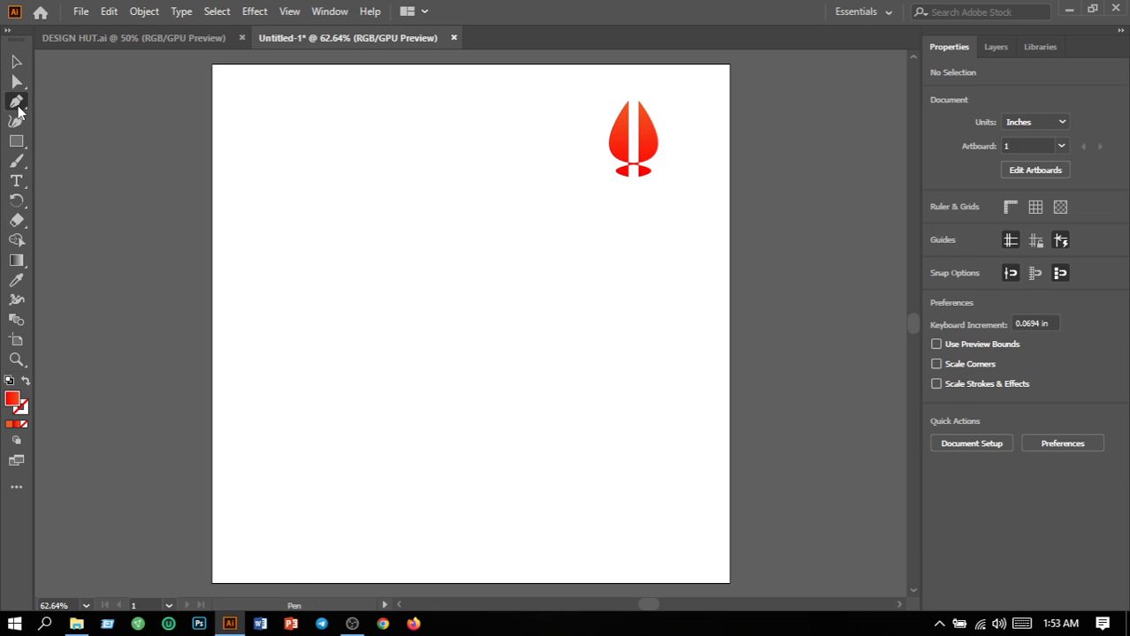
pyautogui.click(363, 280)
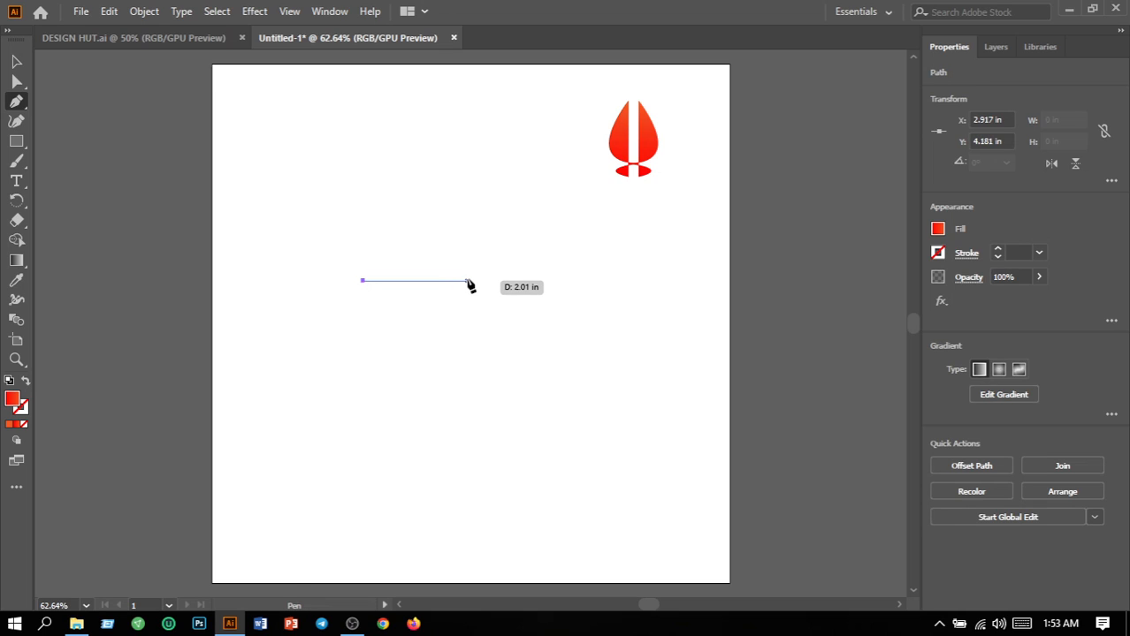
pyautogui.moveTo(468, 281); pyautogui.dragTo(523, 316)
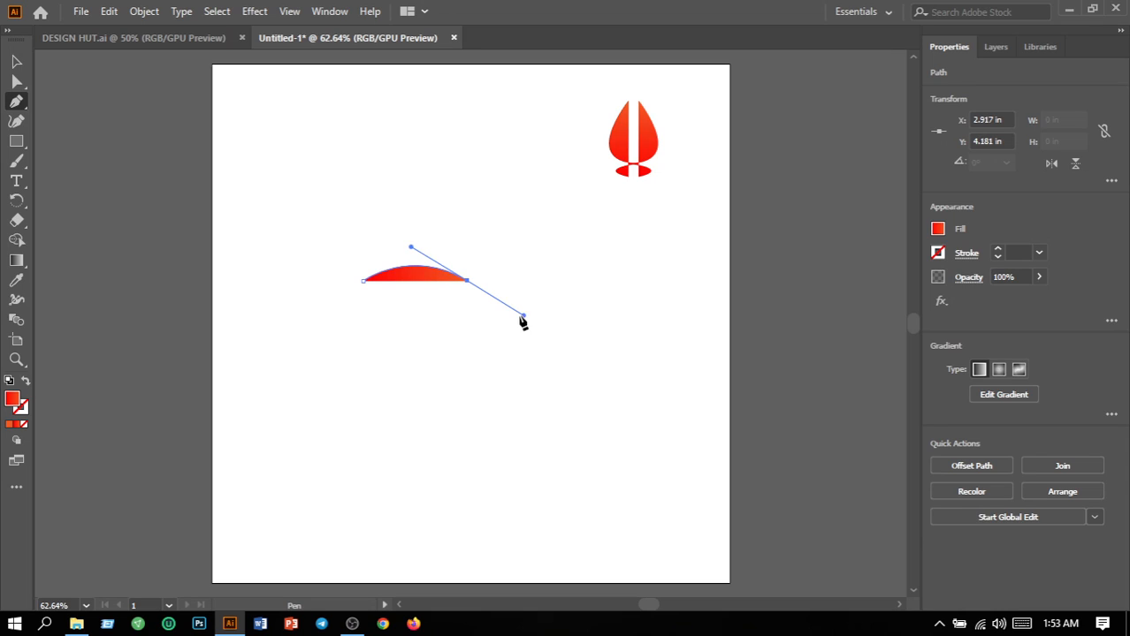
pyautogui.click(468, 280)
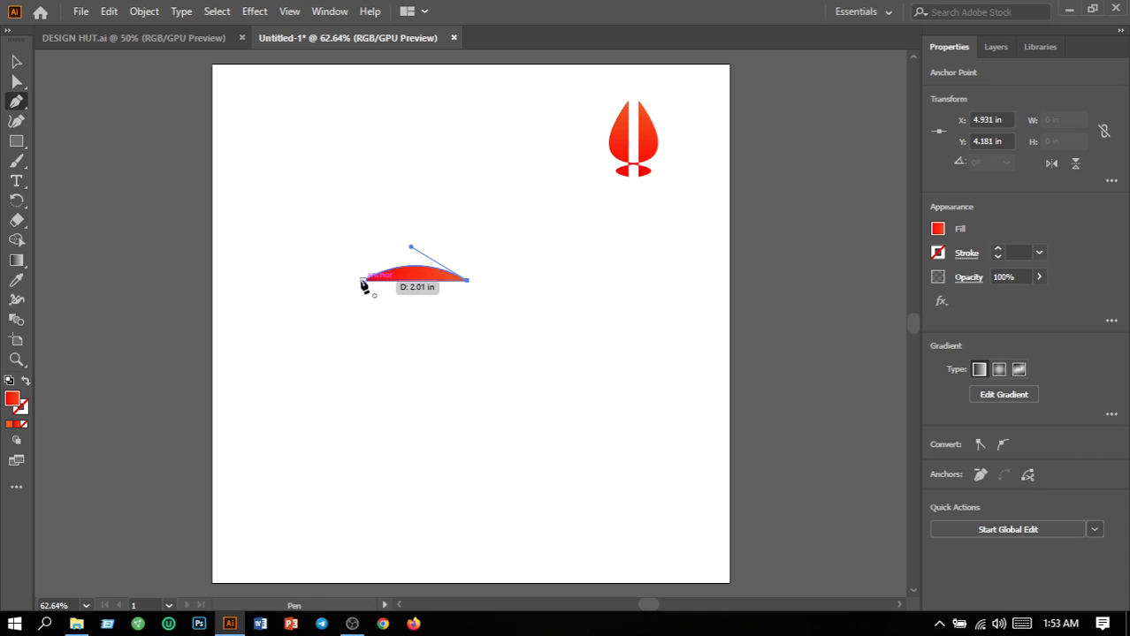
pyautogui.click(363, 281)
pyautogui.click(17, 62)
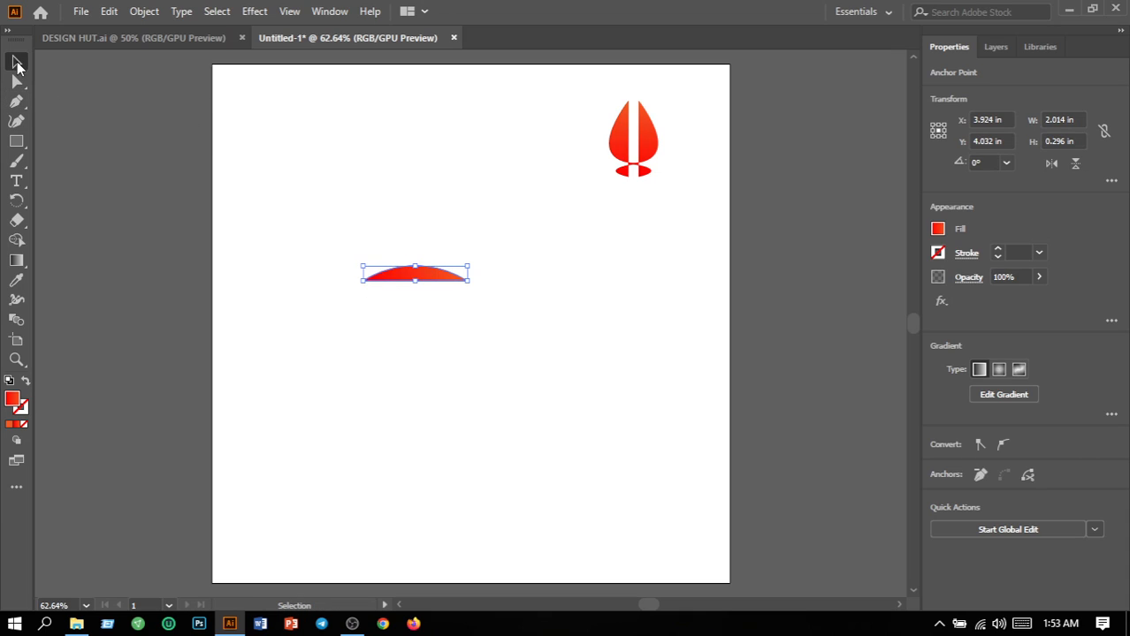
pyautogui.click(455, 311)
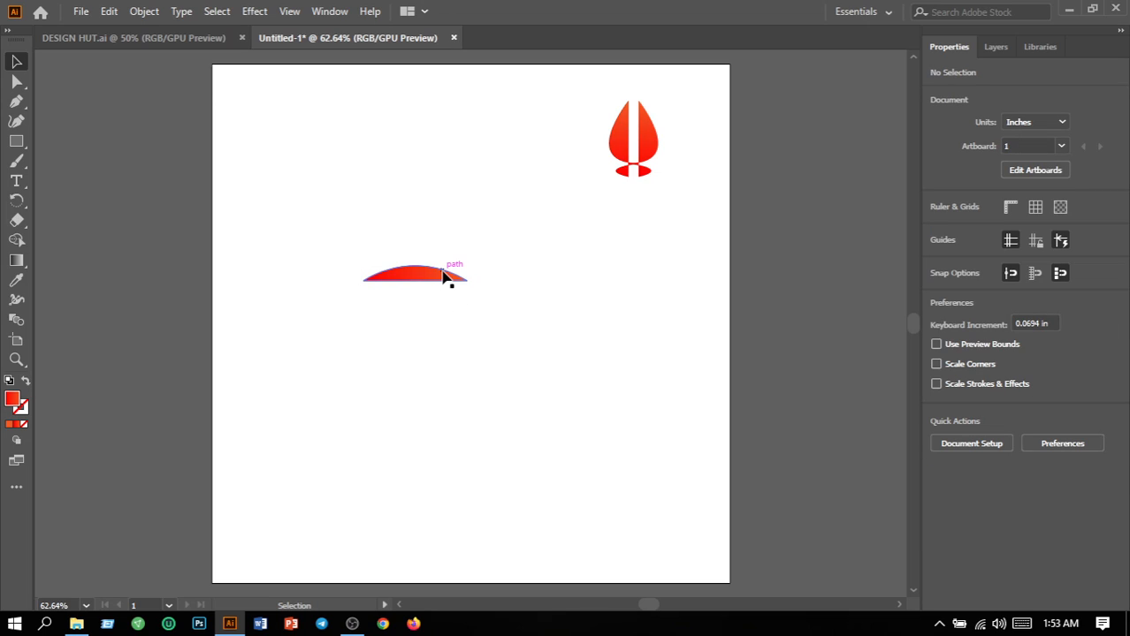
# Duplicate the arc shape, flip the copy vertically and place it just beneath the original, offset slightly to the right.
pyautogui.moveTo(443, 273); pyautogui.dragTo(456, 322)
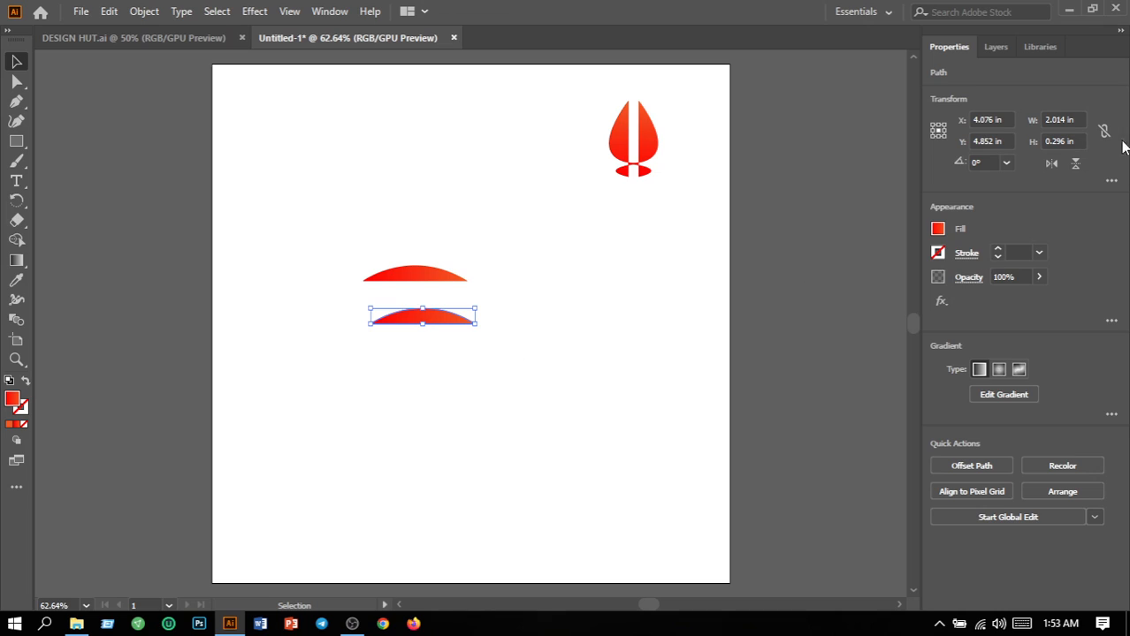
pyautogui.click(1075, 162)
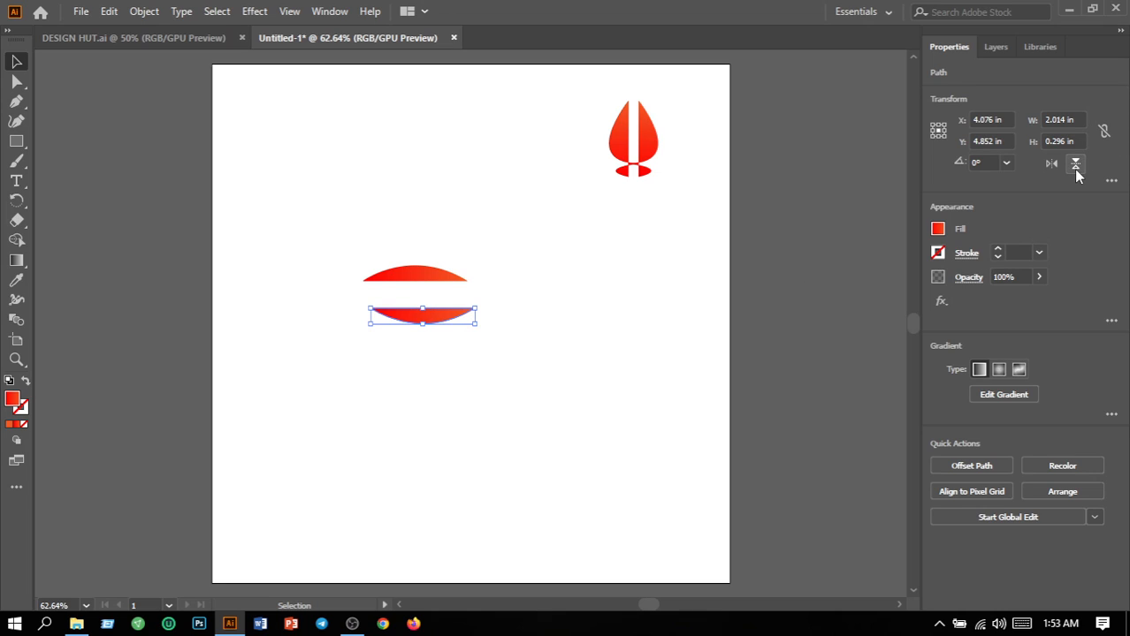
pyautogui.click(576, 309)
pyautogui.moveTo(453, 316); pyautogui.dragTo(464, 299)
pyautogui.click(551, 314)
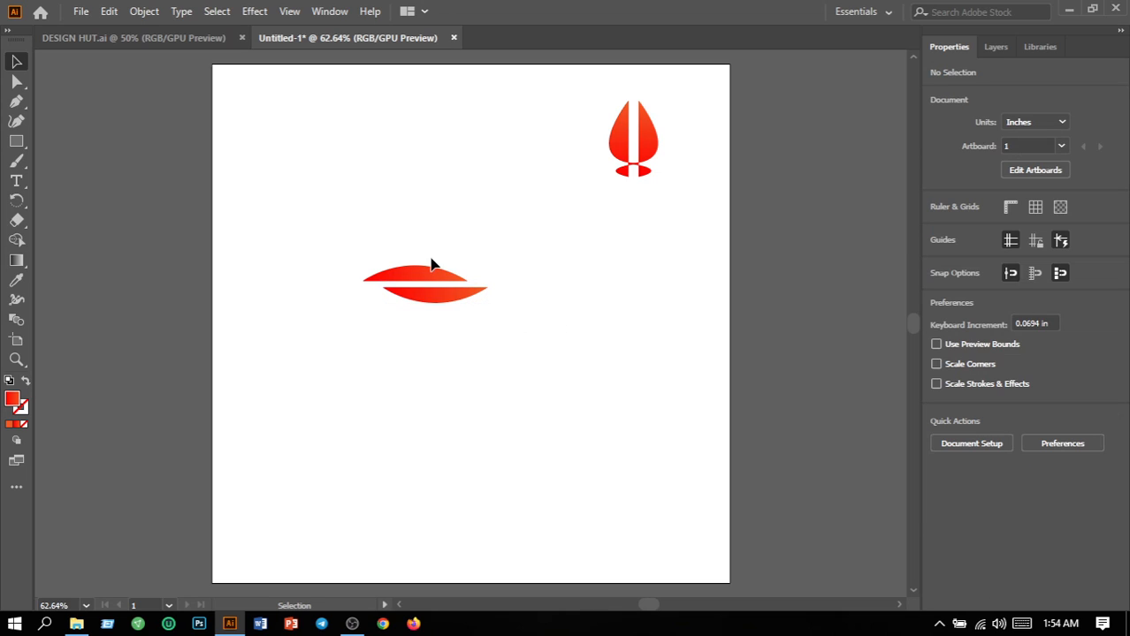
# Draw a 10 x 10 in rectangle covering the whole artboard.
pyautogui.click(24, 141)
pyautogui.click(79, 140)
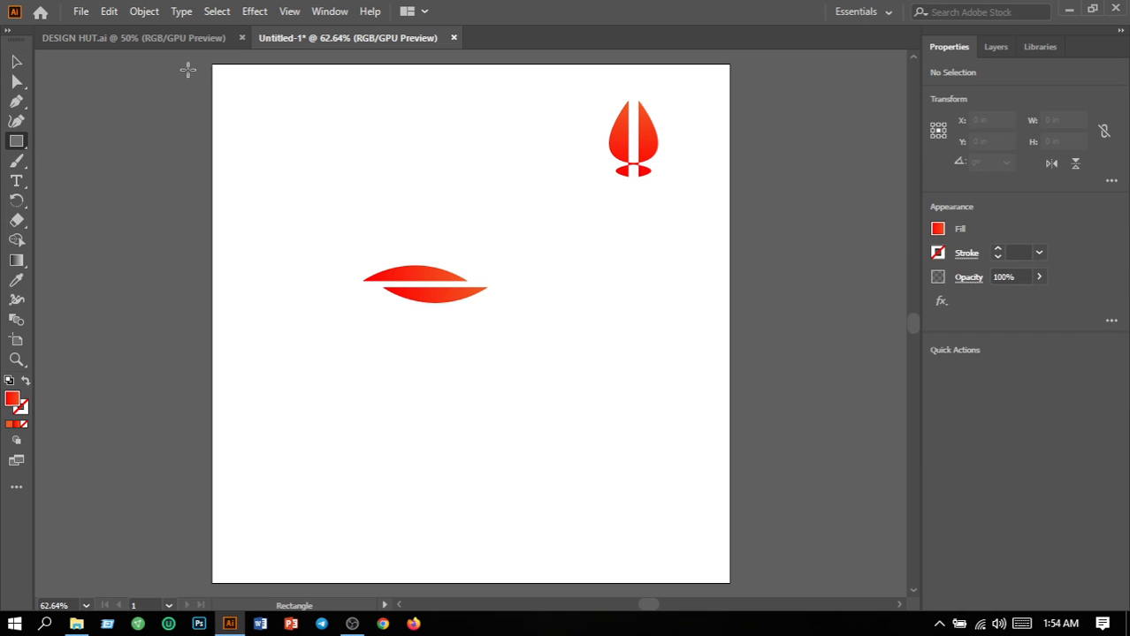
pyautogui.moveTo(213, 67); pyautogui.dragTo(730, 584)
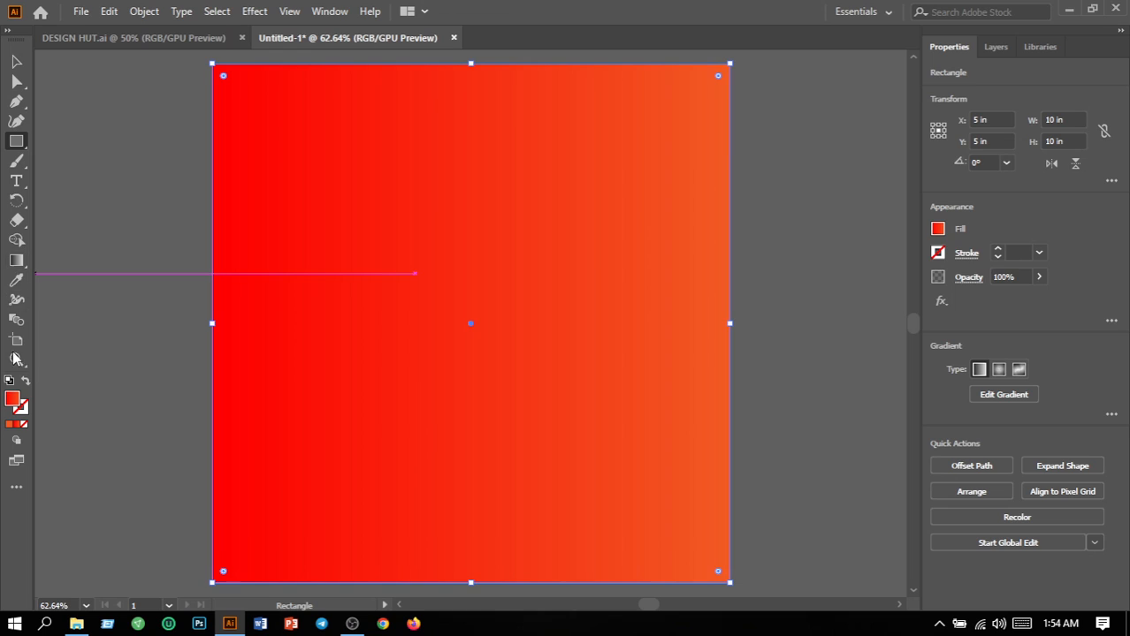
# Fill the artboard-sized rectangle with solid dark grey 3D3D3D.
pyautogui.doubleClick(18, 403)
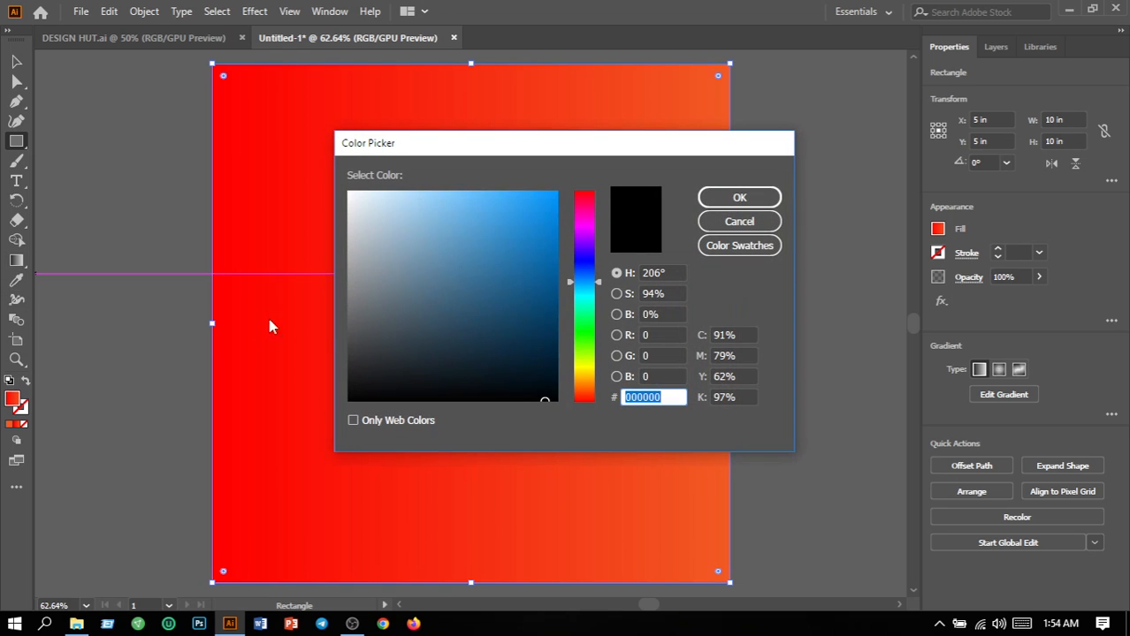
pyautogui.click(348, 351)
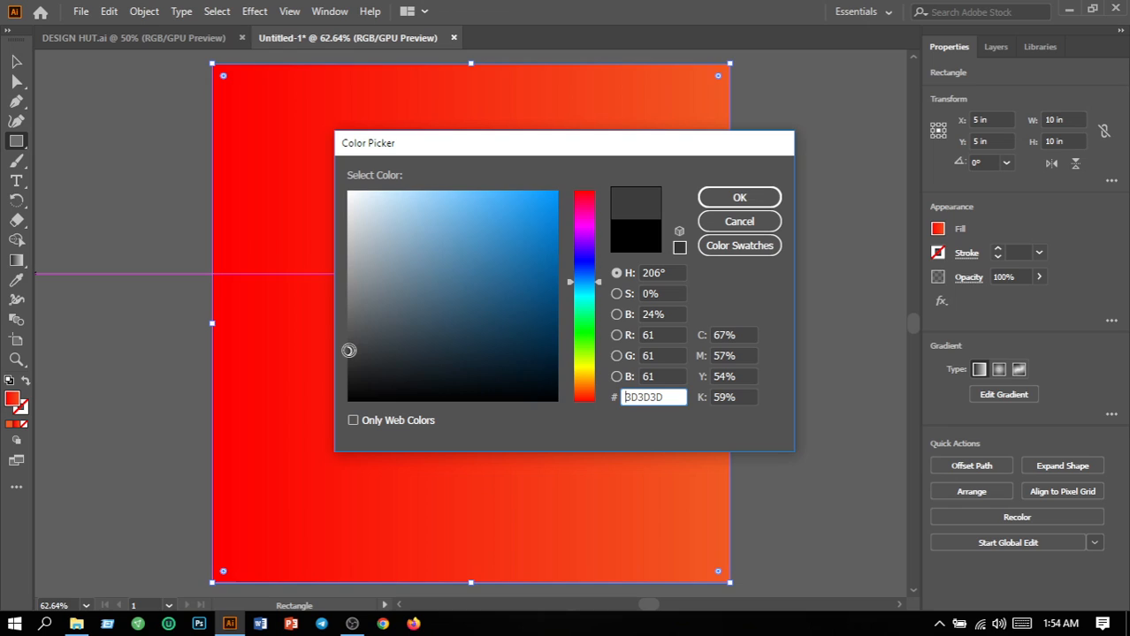
pyautogui.click(733, 196)
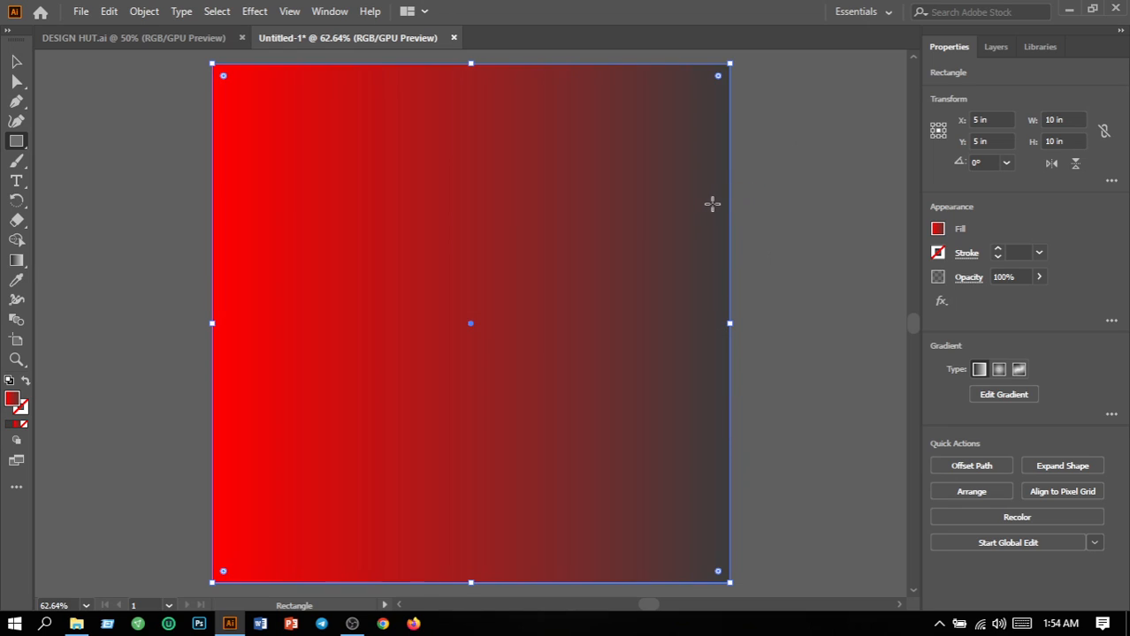
pyautogui.click(10, 425)
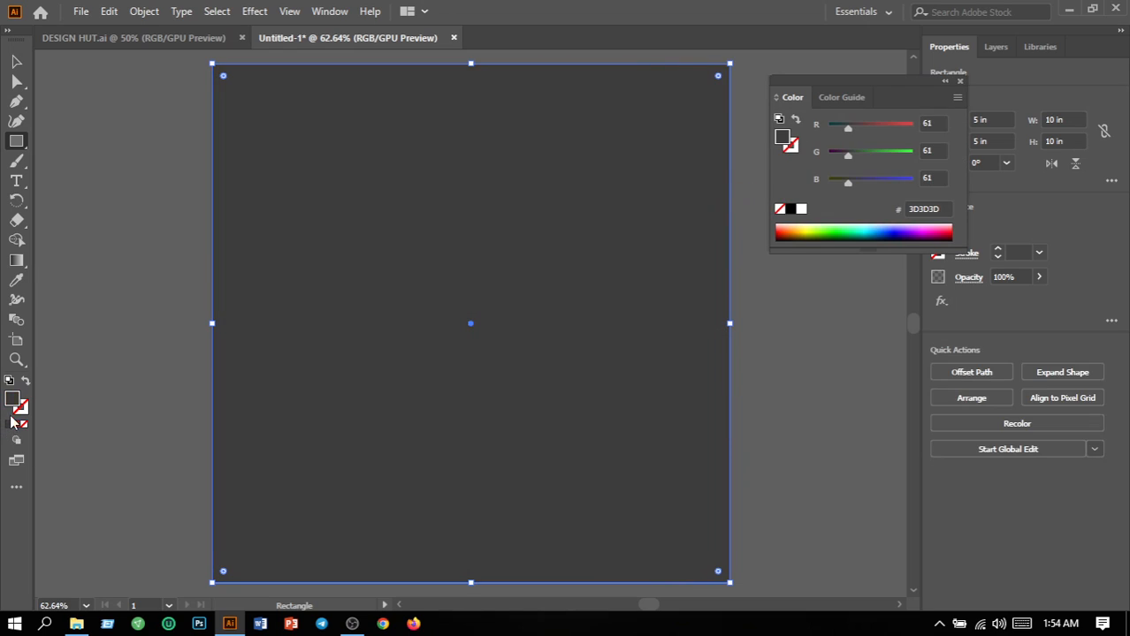
# Send the dark grey rectangle behind all artwork and lock it as the background.
pyautogui.click(146, 12)
pyautogui.moveTo(265, 46)
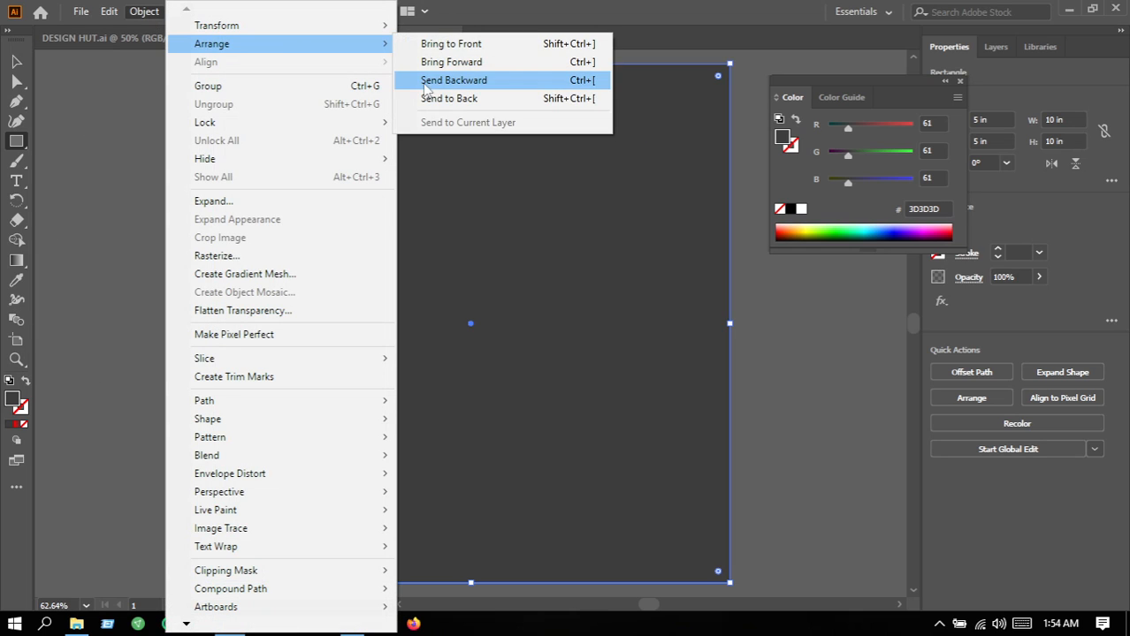
pyautogui.click(436, 100)
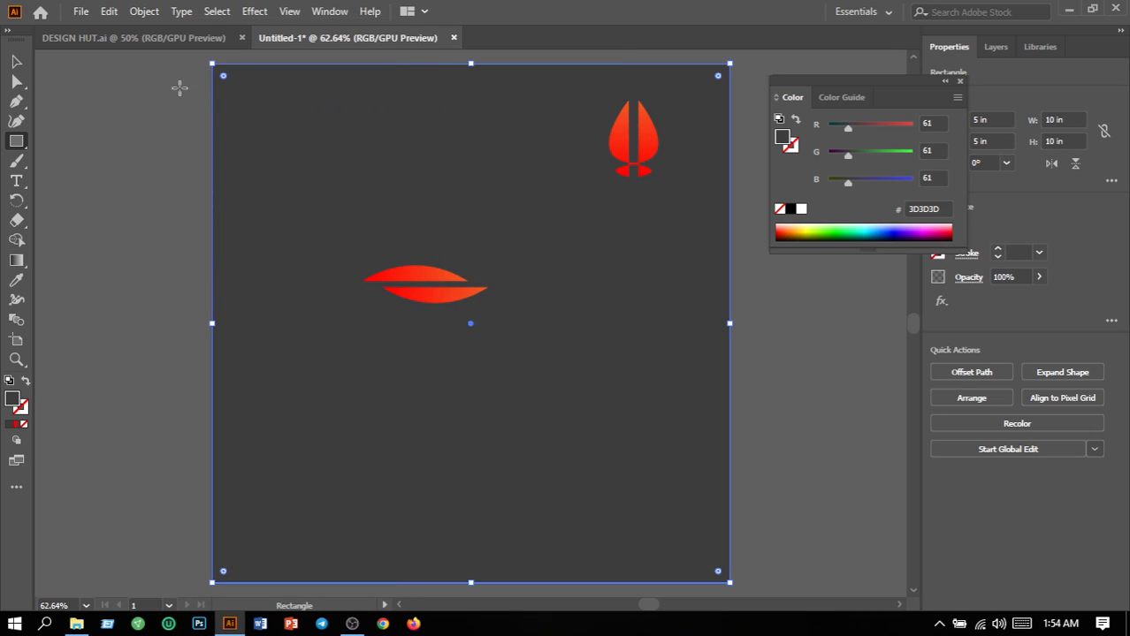
pyautogui.click(156, 14)
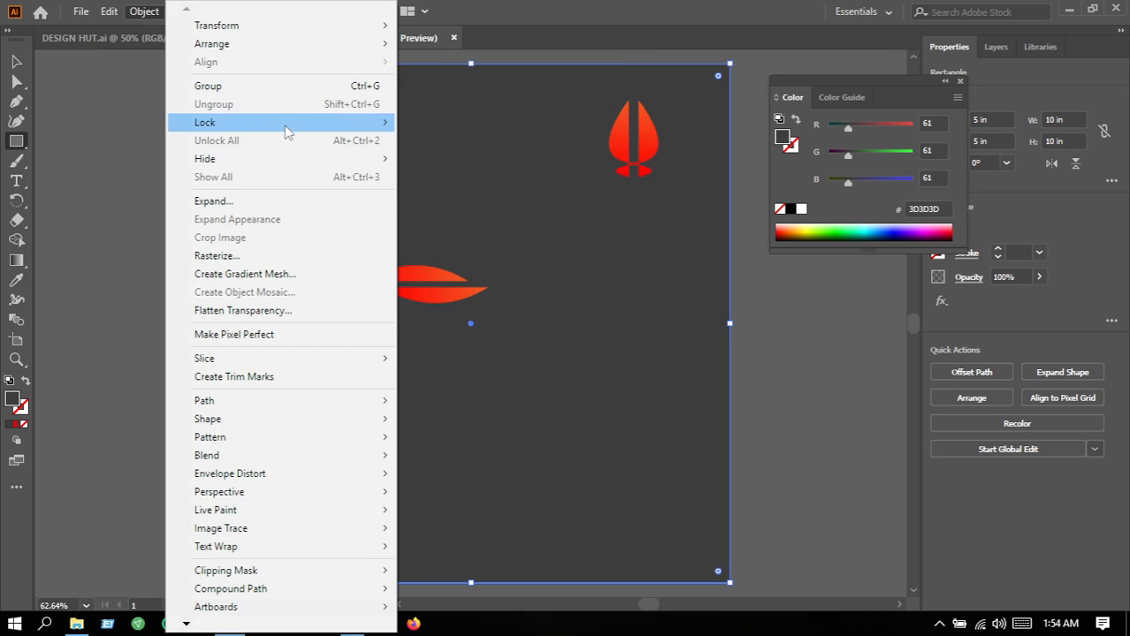
pyautogui.moveTo(308, 120)
pyautogui.click(437, 125)
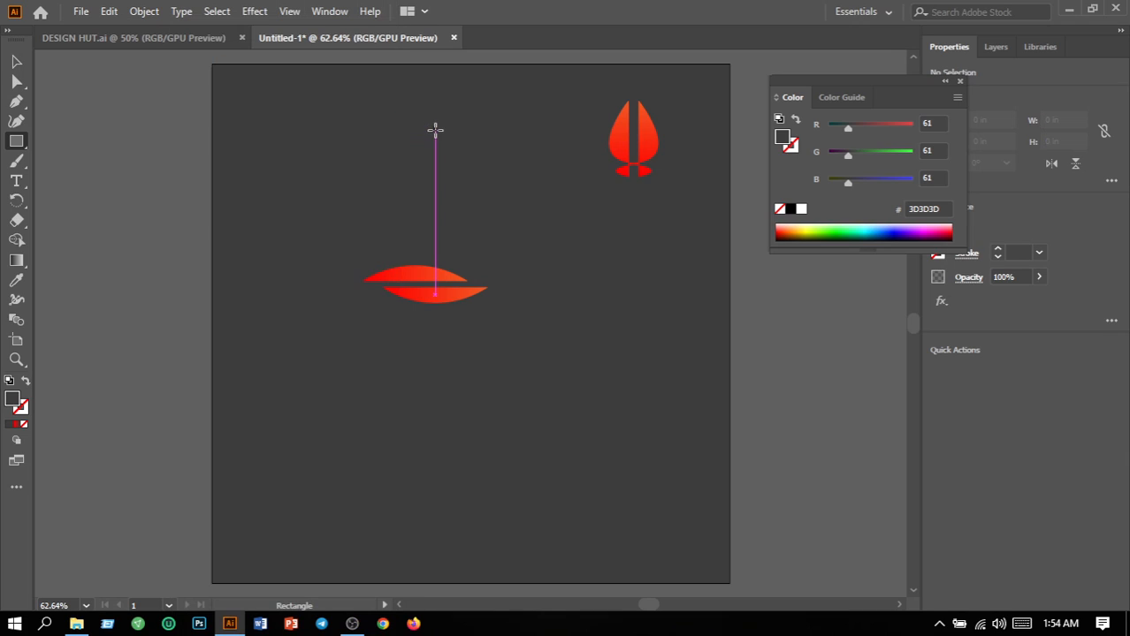
pyautogui.click(959, 80)
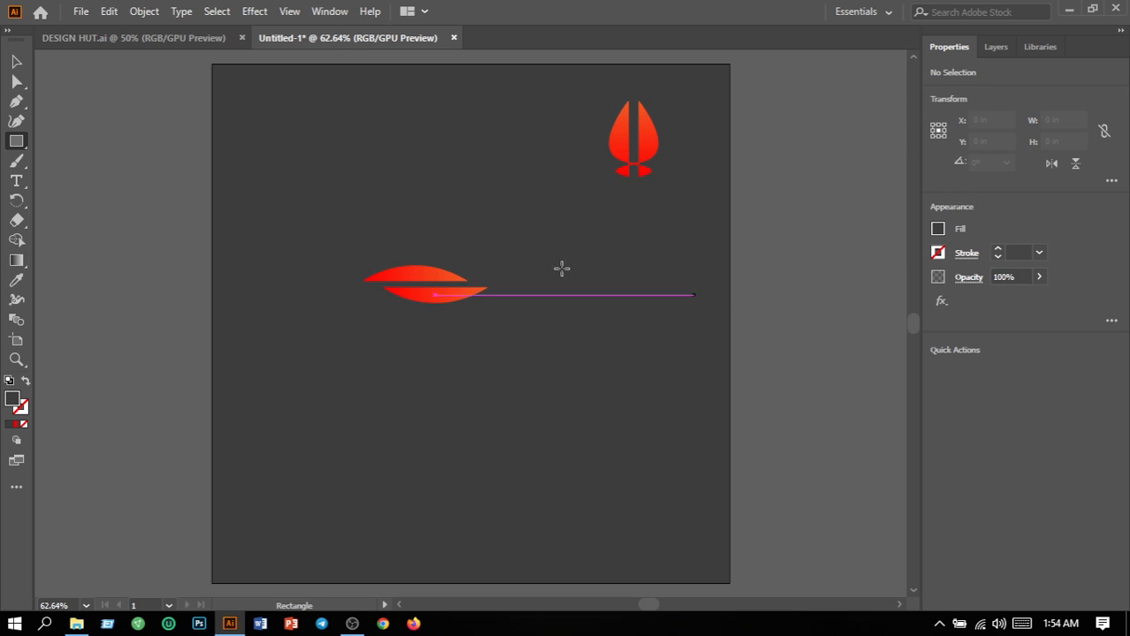
# Set the end colour of the upper arc's gradient fill to blue 0096FC.
pyautogui.click(16, 62)
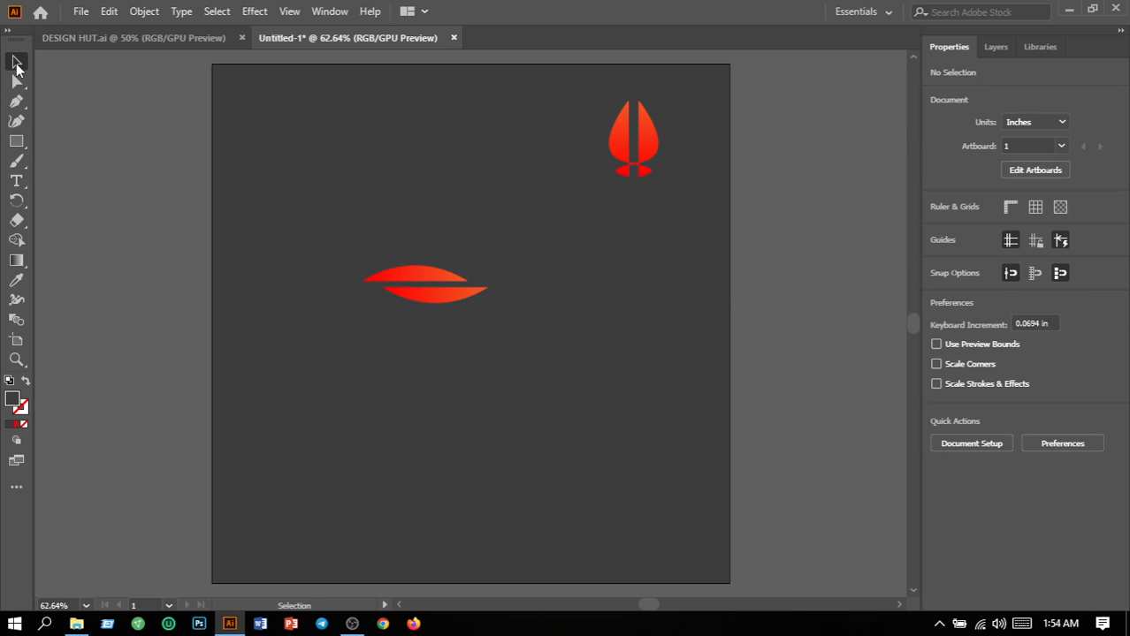
pyautogui.click(404, 286)
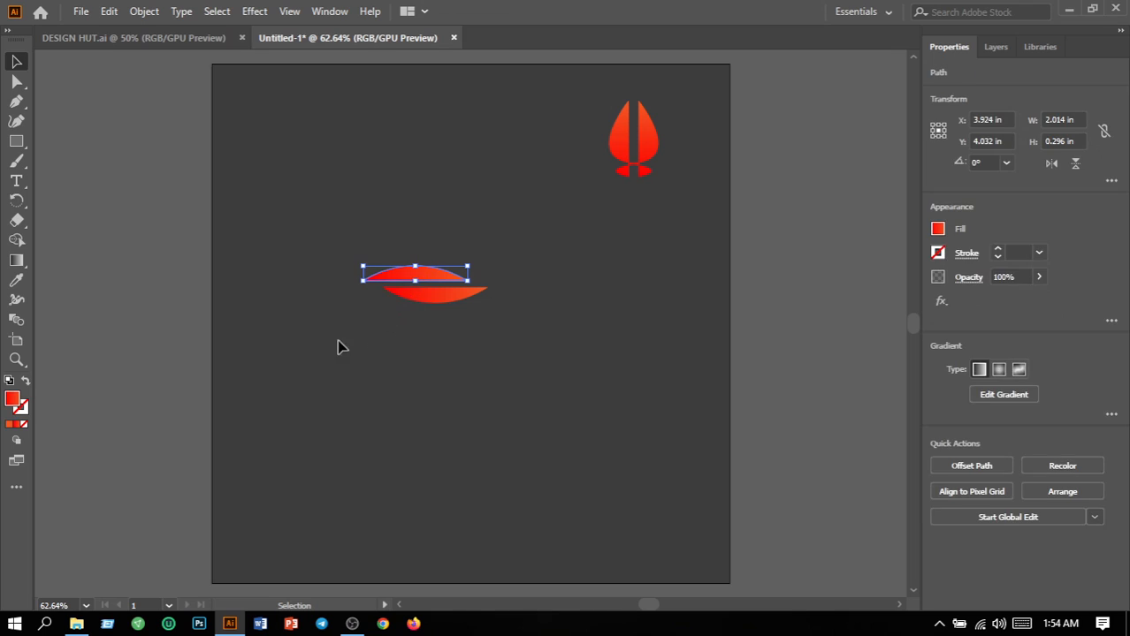
pyautogui.doubleClick(12, 401)
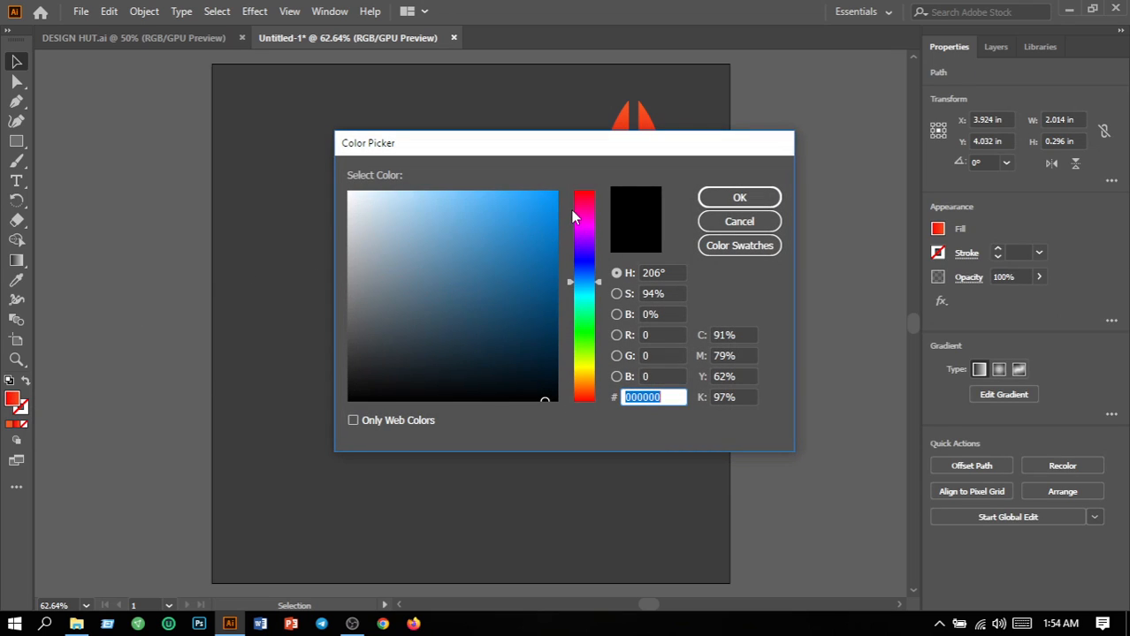
pyautogui.moveTo(552, 193); pyautogui.dragTo(559, 190)
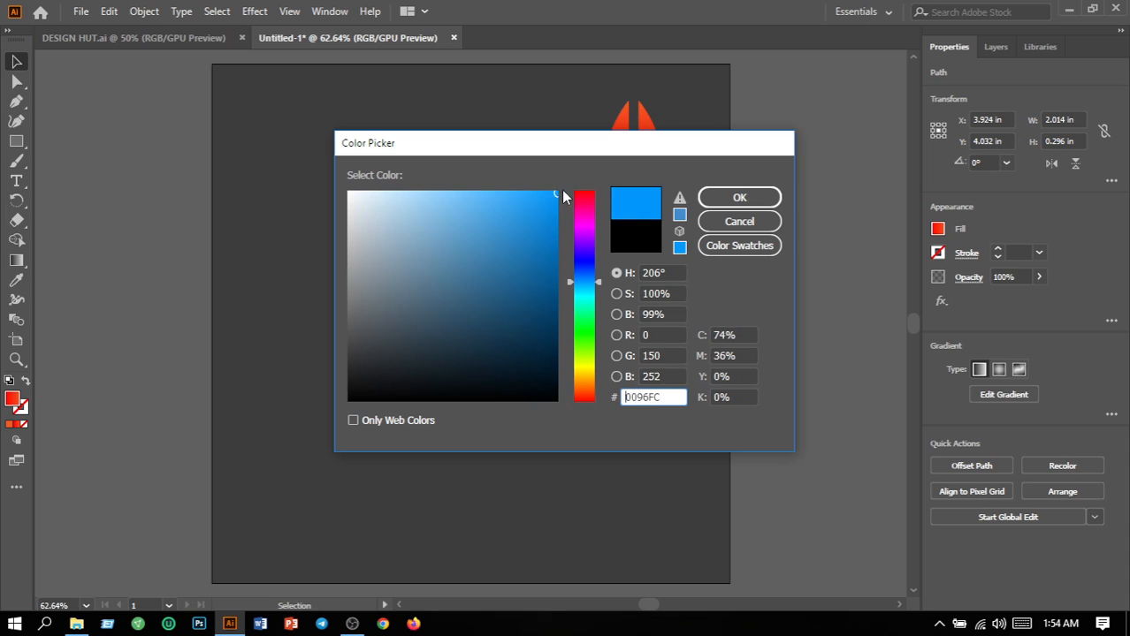
pyautogui.click(739, 200)
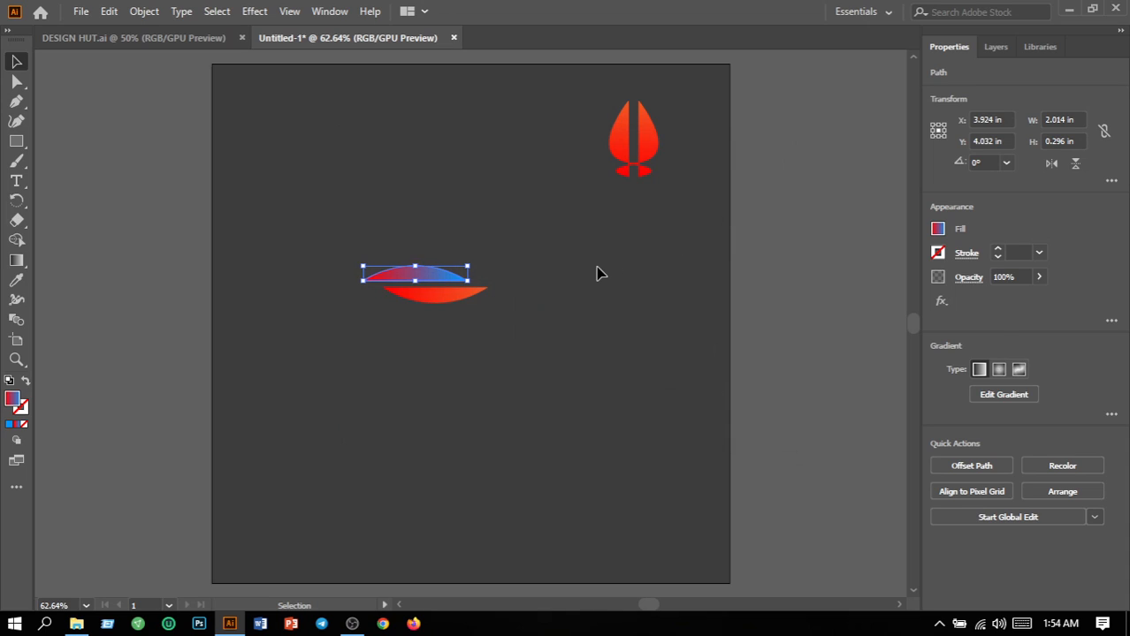
# Replace the upper arc's gradient with a solid blue 0096FC fill.
pyautogui.click(598, 274)
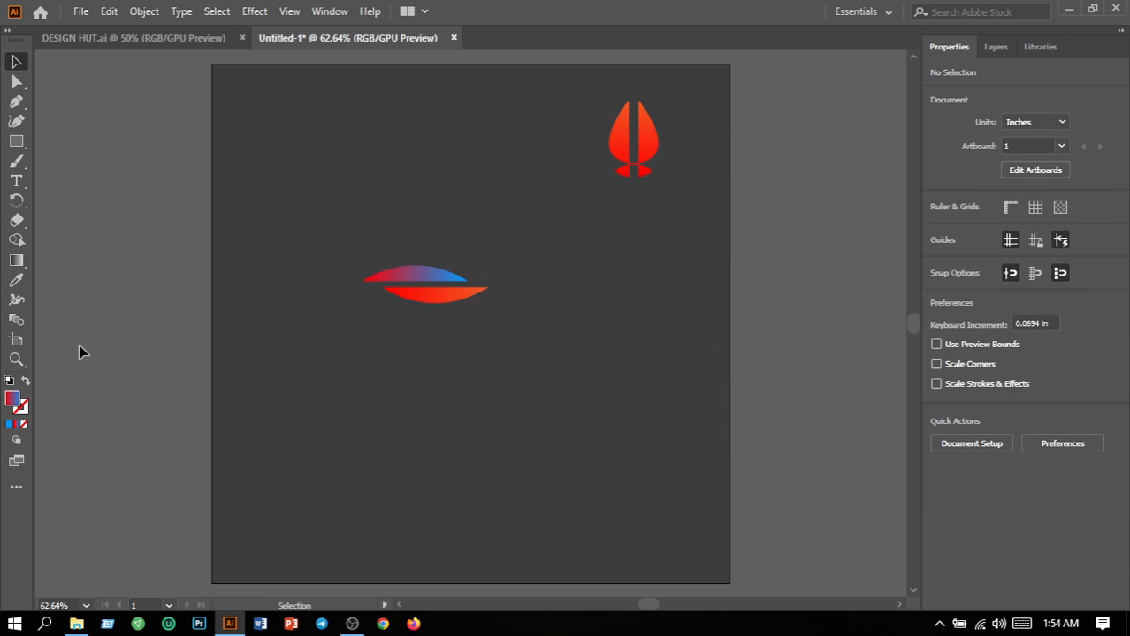
pyautogui.click(416, 272)
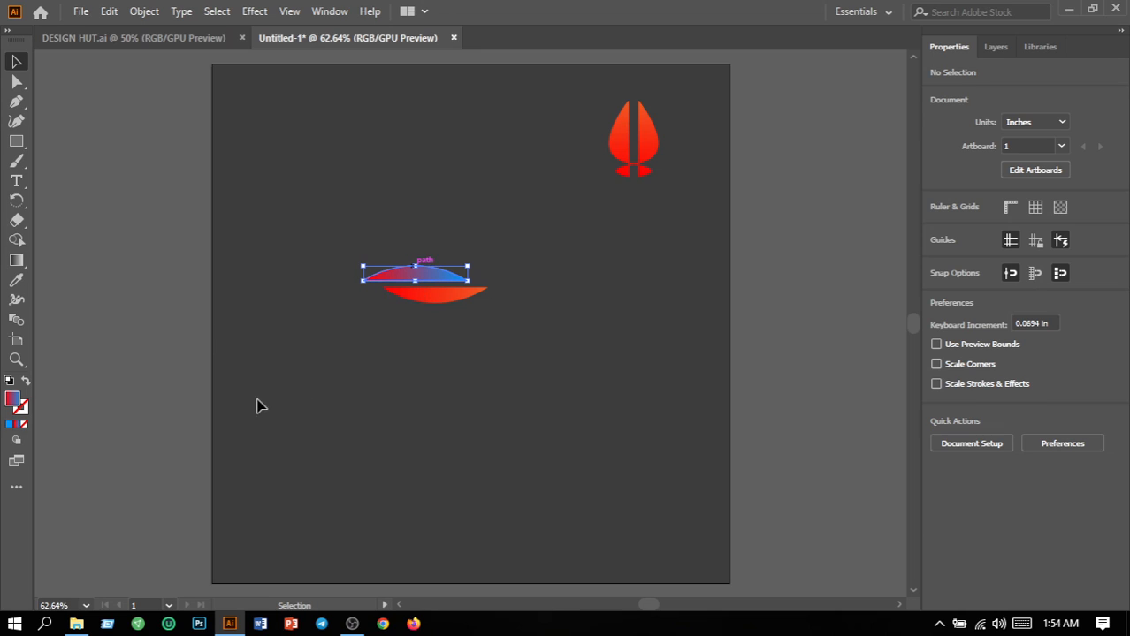
pyautogui.click(11, 426)
pyautogui.click(482, 337)
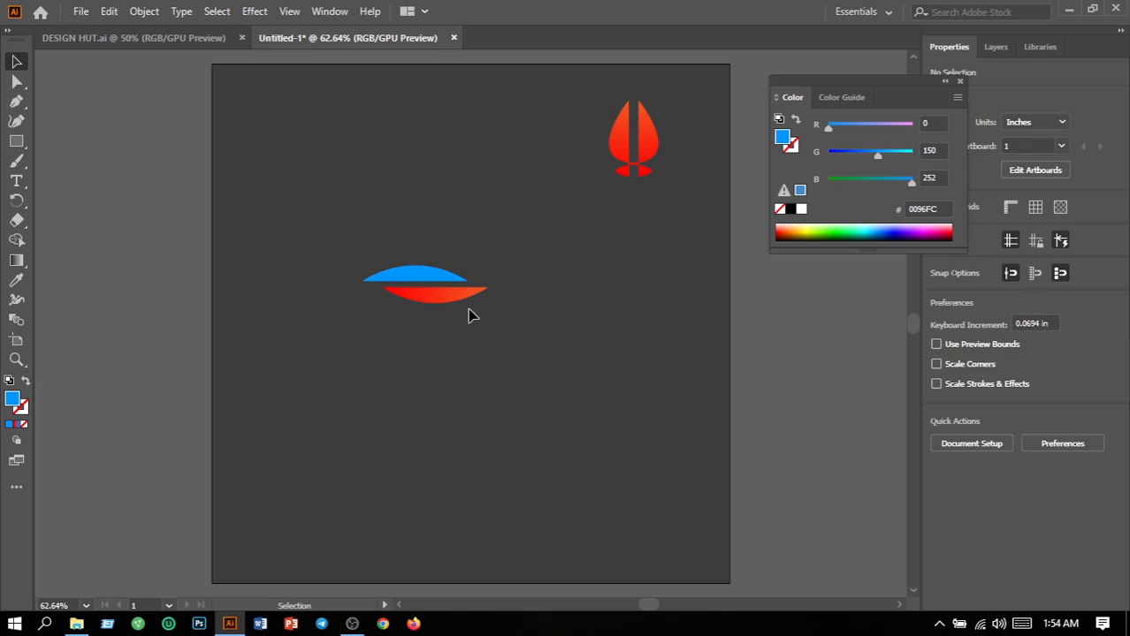
# Fill the lower arc with solid off-white FAFDFF in place of its gradient.
pyautogui.click(461, 298)
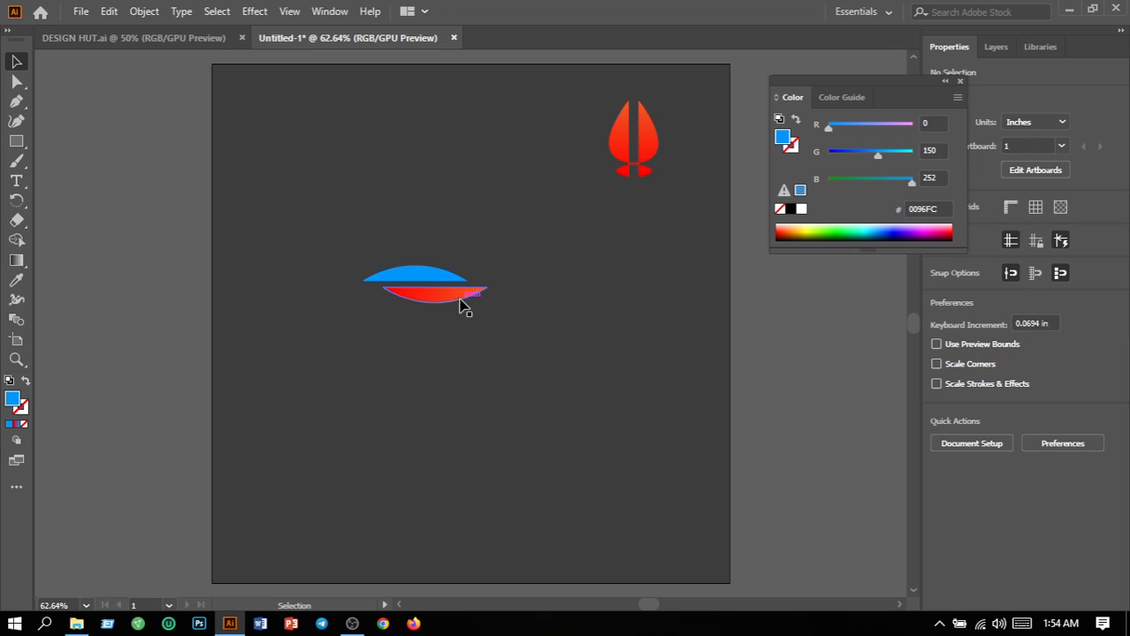
pyautogui.doubleClick(13, 400)
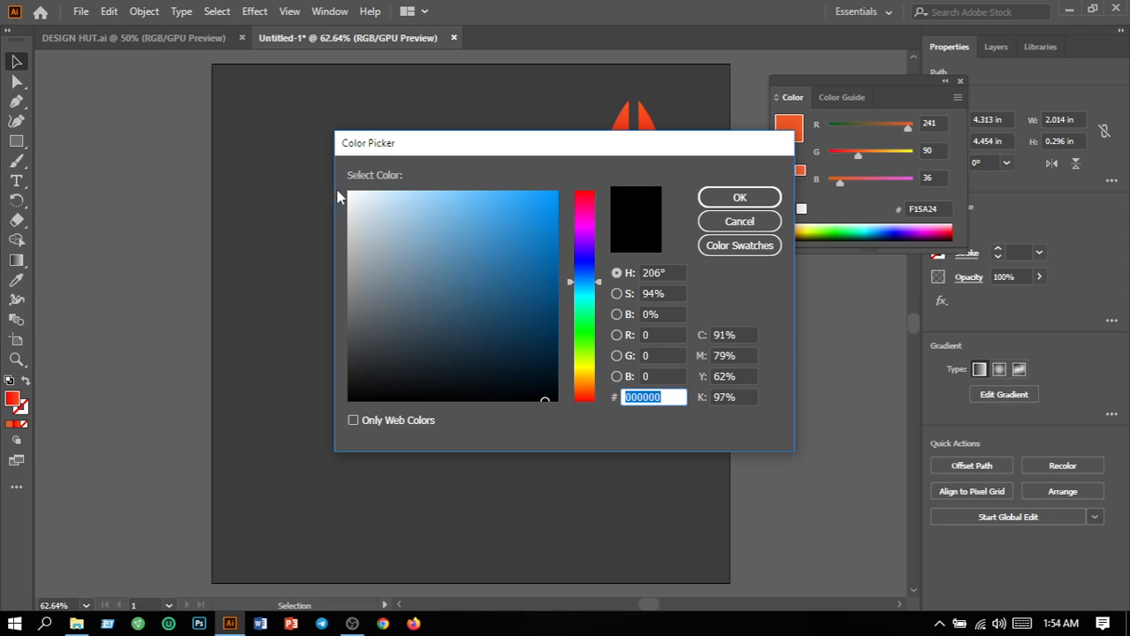
pyautogui.click(352, 191)
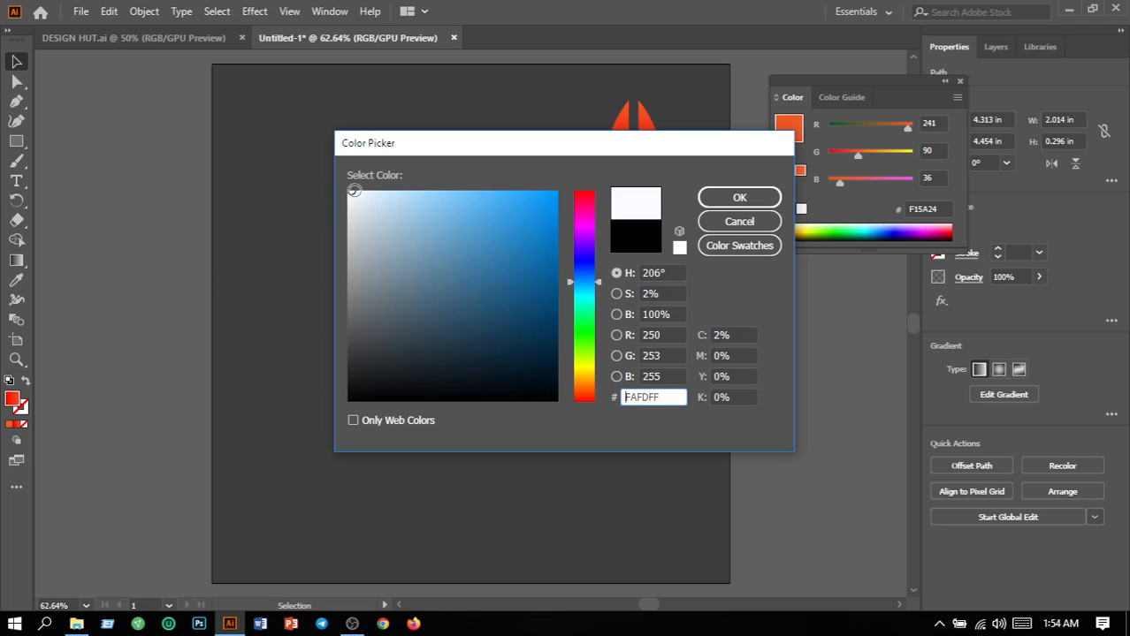
pyautogui.click(738, 197)
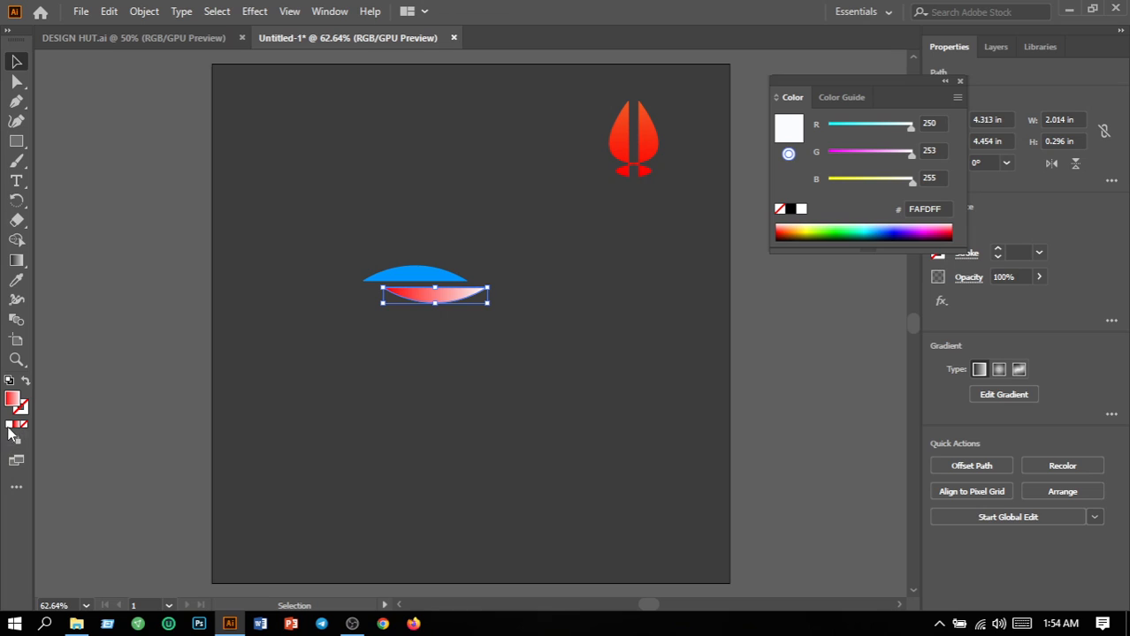
pyautogui.click(9, 425)
pyautogui.click(403, 336)
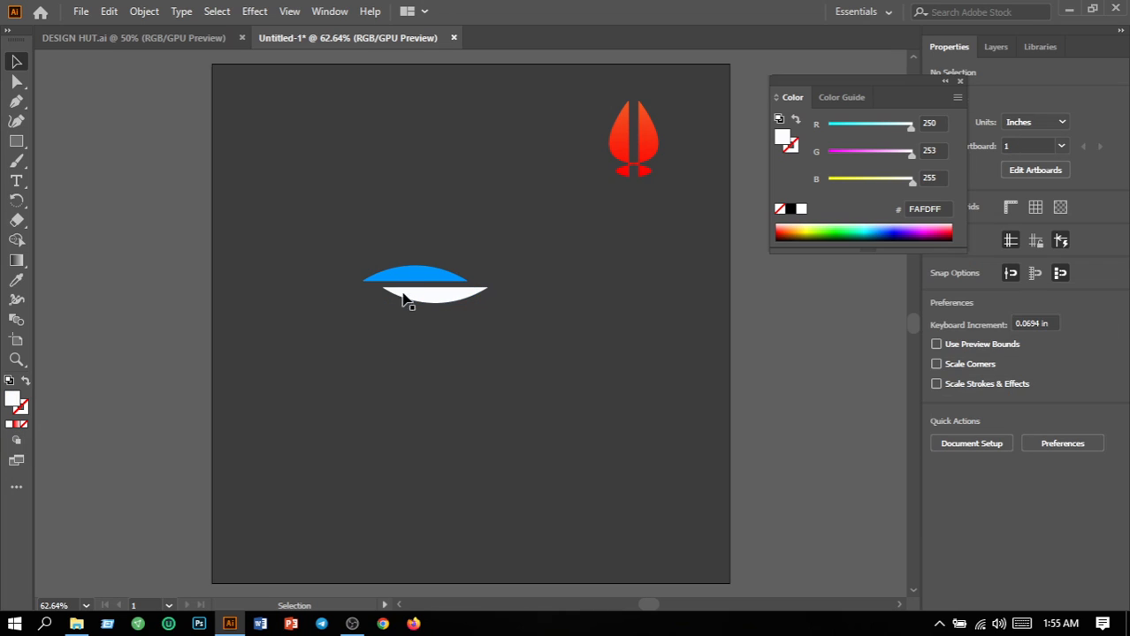
# Arrange the red logo and the blue-and-white arc pair side by side around the middle of the artboard, with the red logo on the left.
pyautogui.moveTo(373, 262); pyautogui.dragTo(532, 393)
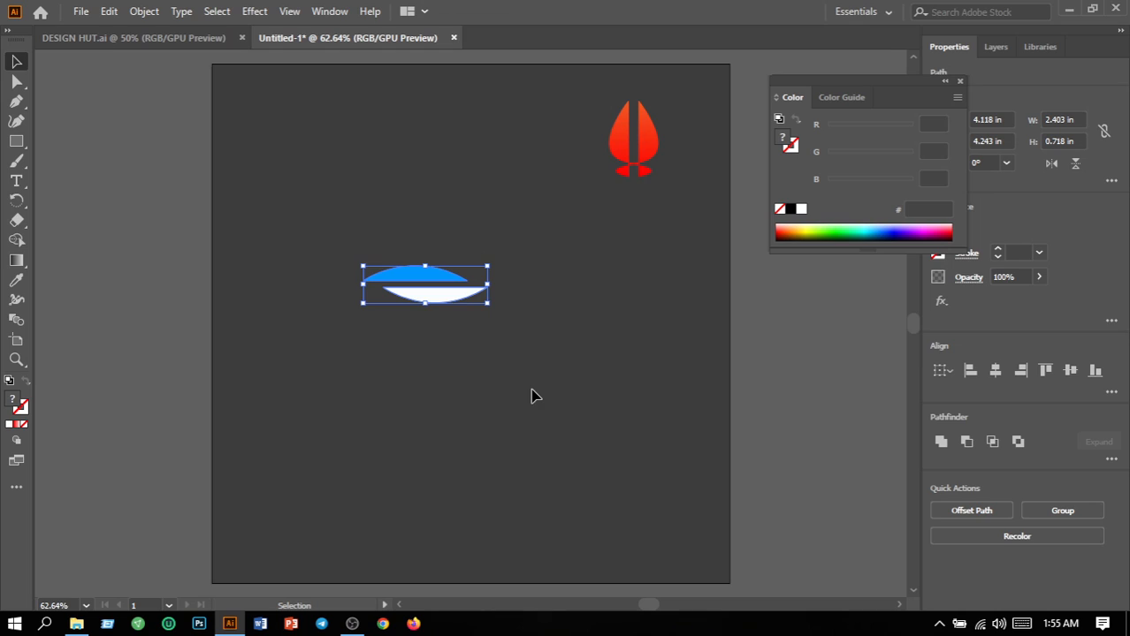
pyautogui.click(420, 344)
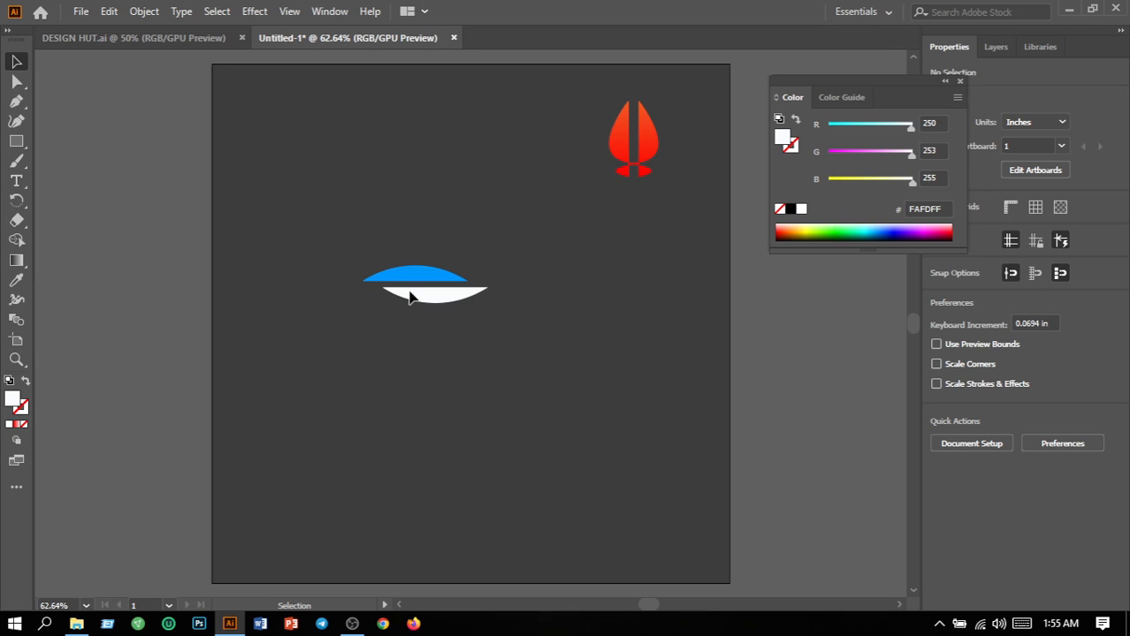
pyautogui.moveTo(305, 237); pyautogui.dragTo(530, 389)
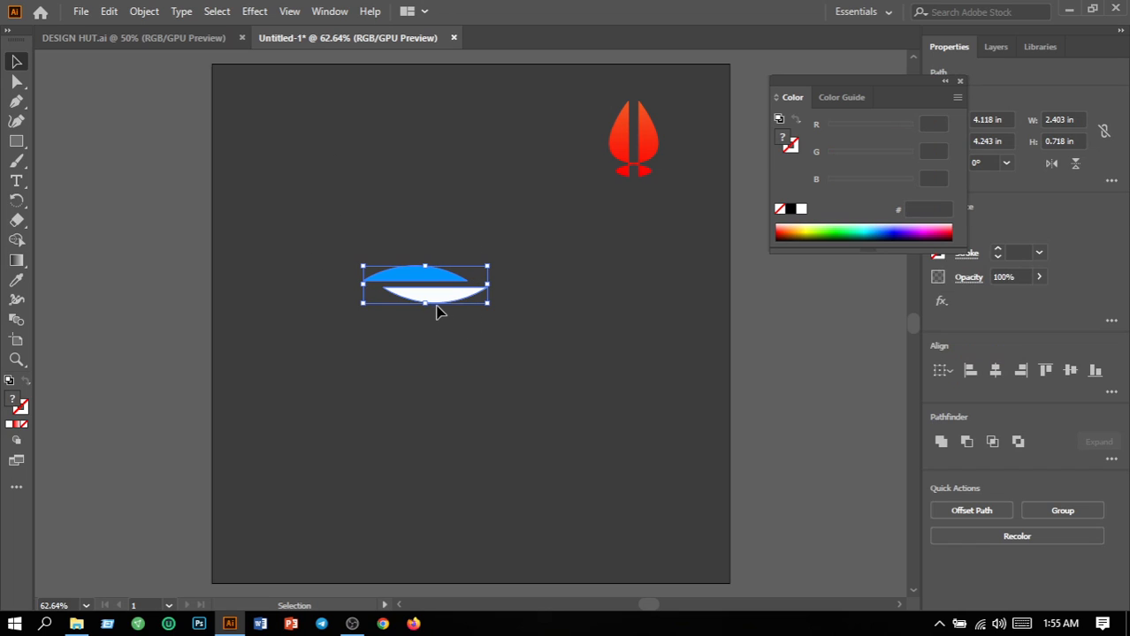
pyautogui.moveTo(449, 310); pyautogui.dragTo(590, 319)
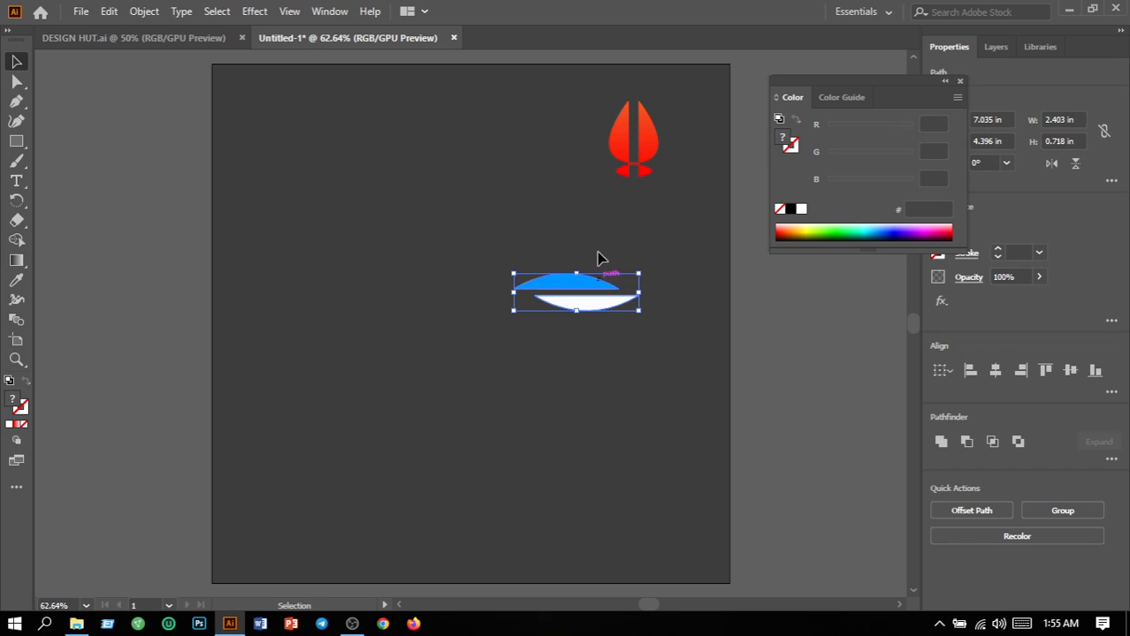
pyautogui.moveTo(559, 104); pyautogui.dragTo(715, 203)
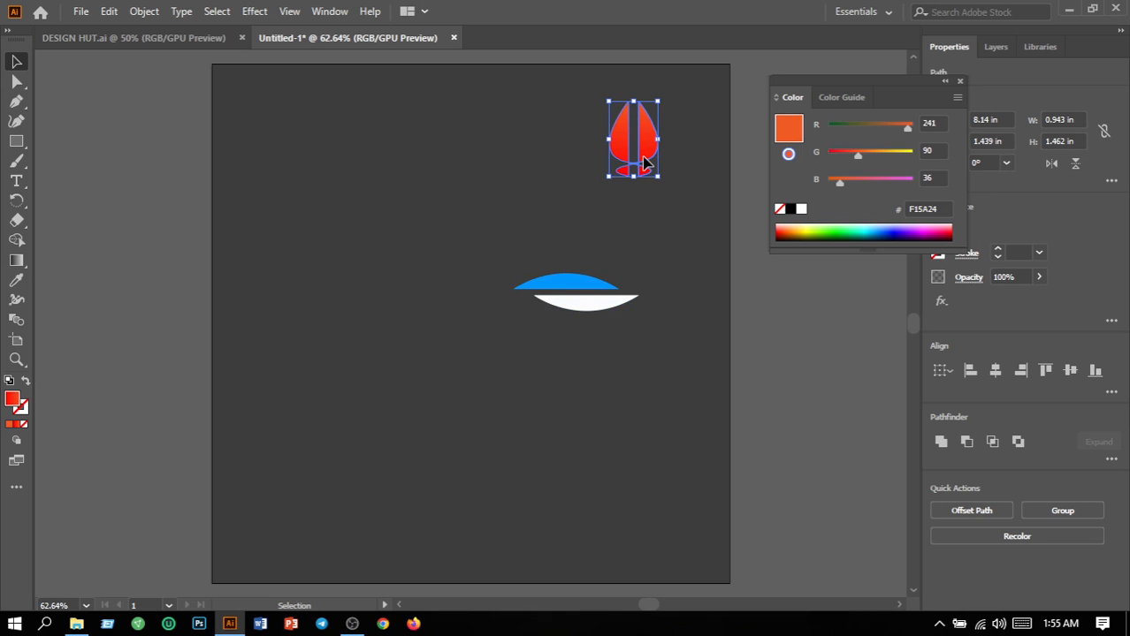
pyautogui.moveTo(645, 162); pyautogui.dragTo(422, 310)
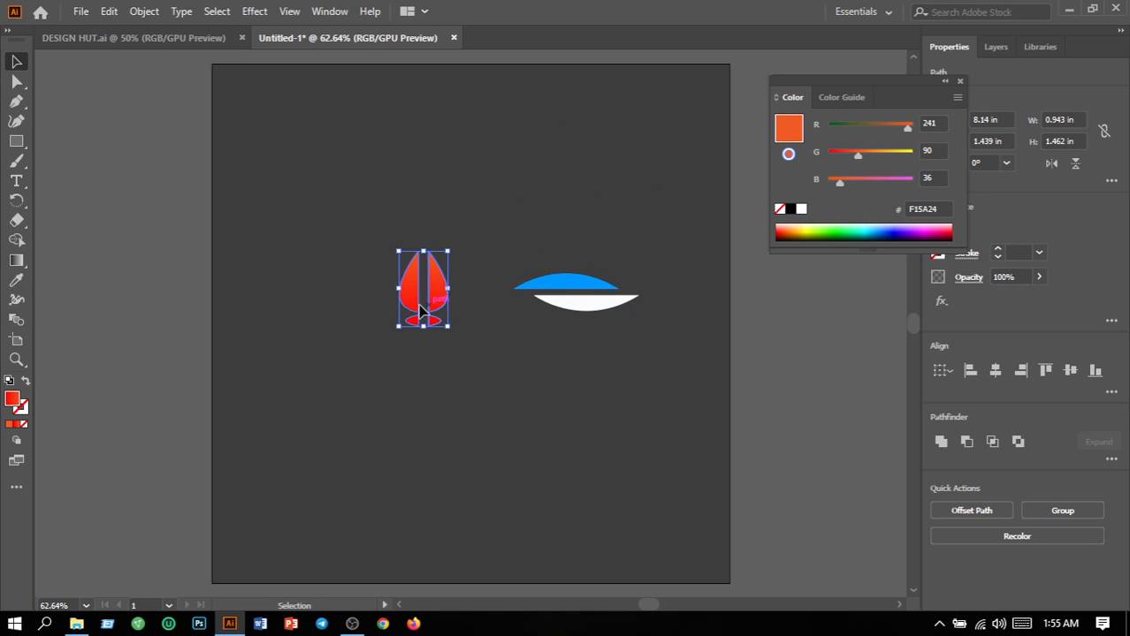
pyautogui.moveTo(301, 209); pyautogui.dragTo(641, 356)
pyautogui.moveTo(550, 311); pyautogui.dragTo(506, 328)
pyautogui.click(594, 439)
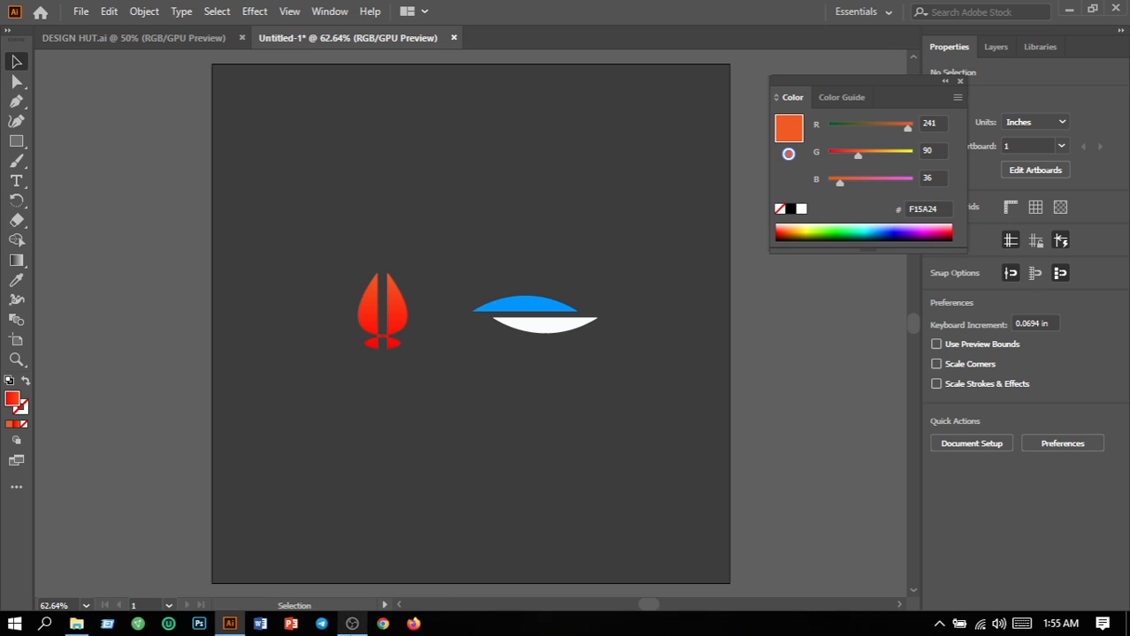
pyautogui.click(361, 590)
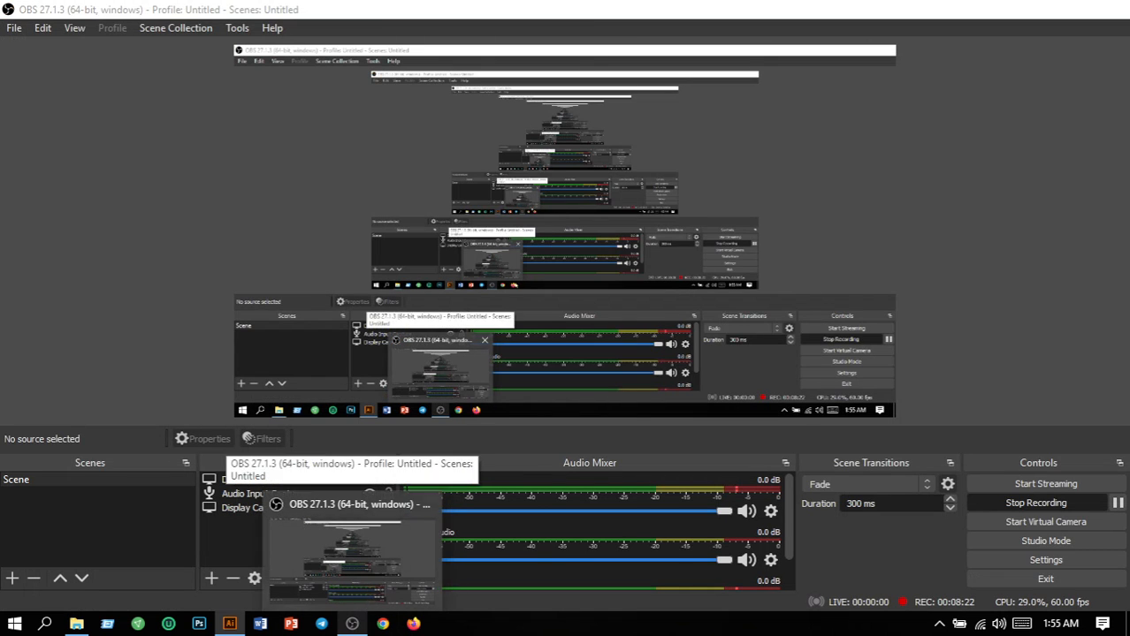
pyautogui.click(361, 592)
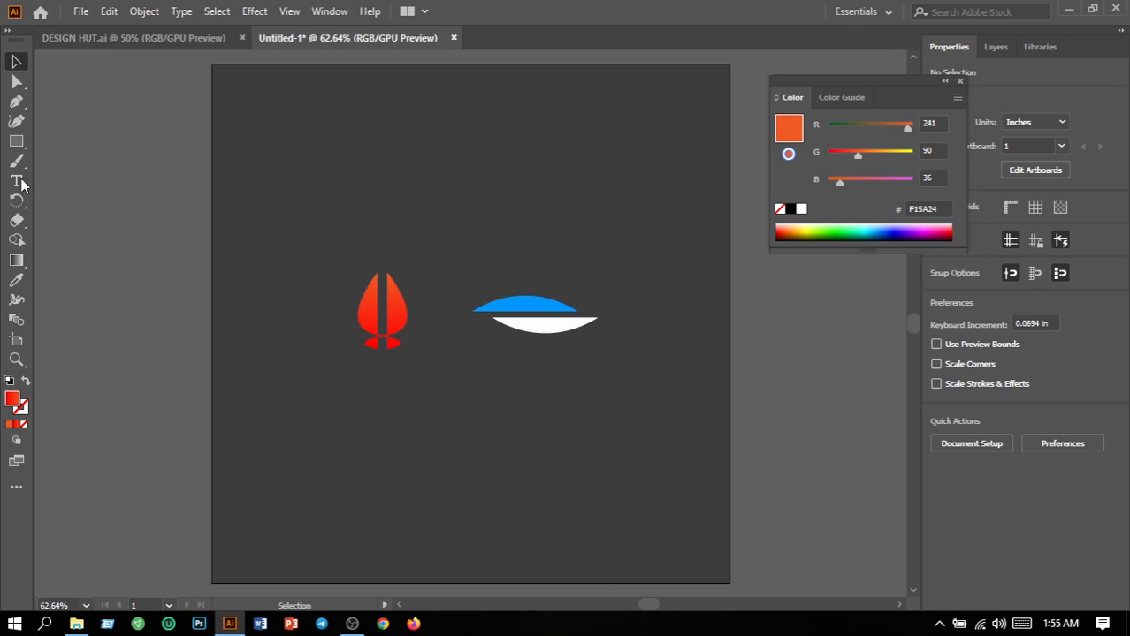
# Draw a closed teardrop shape about 2.15 x 1.23 in below the two logos with the Pen tool.
pyautogui.click(17, 104)
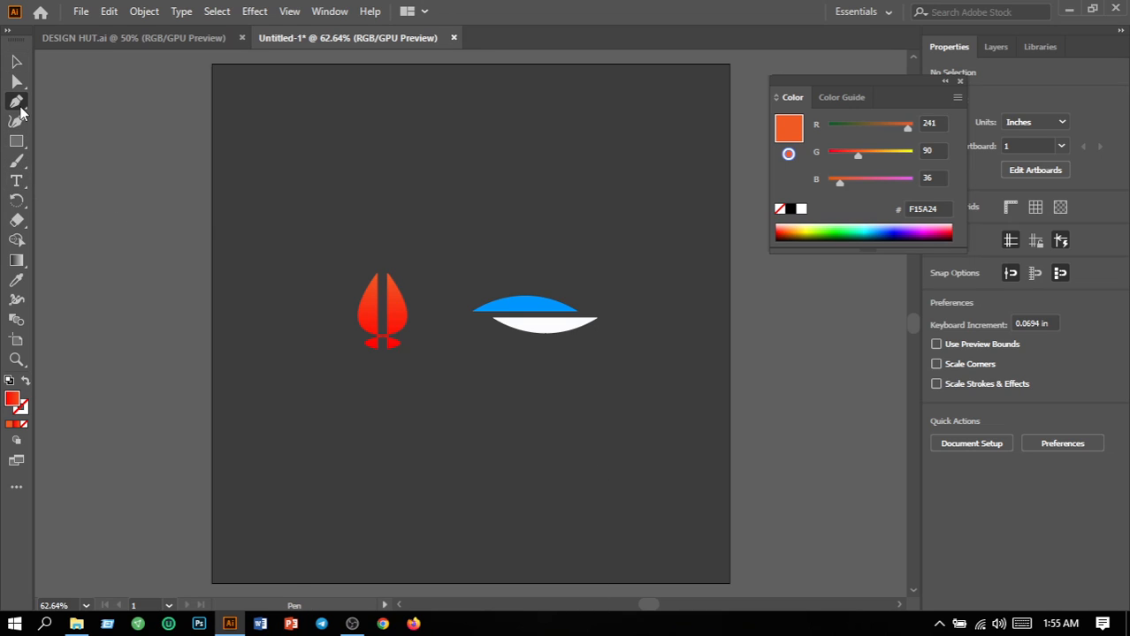
pyautogui.click(409, 441)
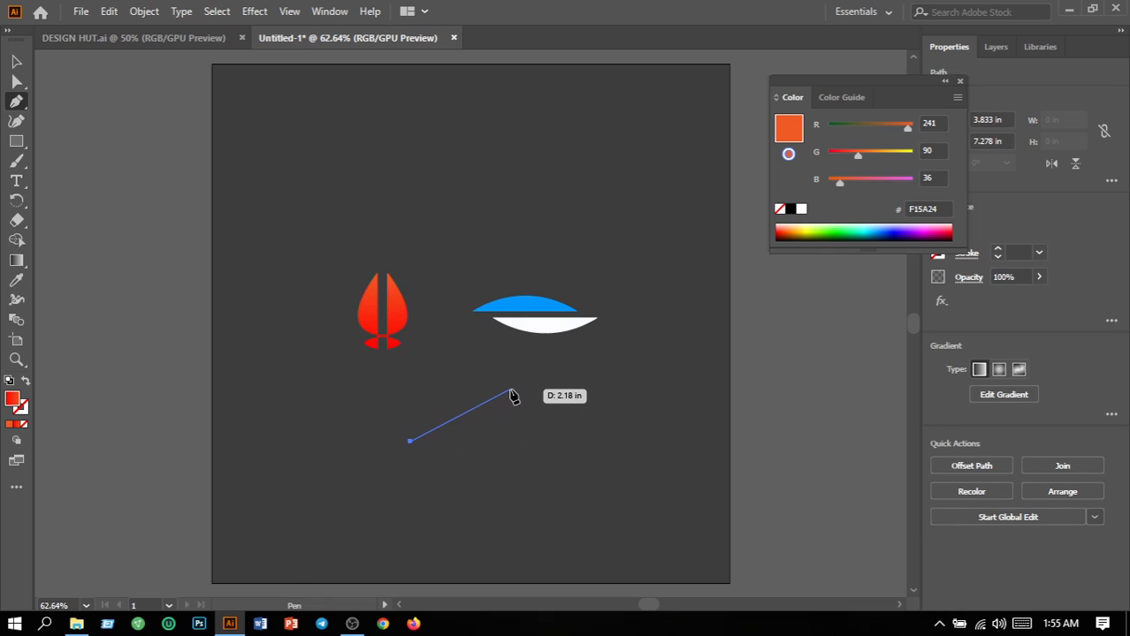
pyautogui.moveTo(510, 390); pyautogui.dragTo(457, 349)
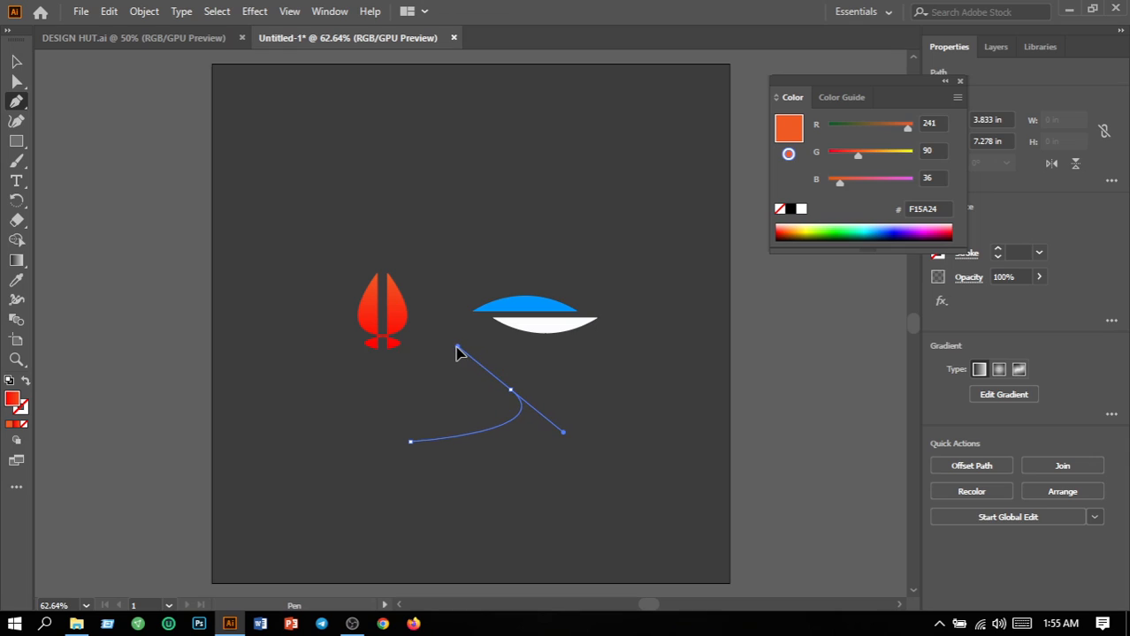
pyautogui.click(410, 443)
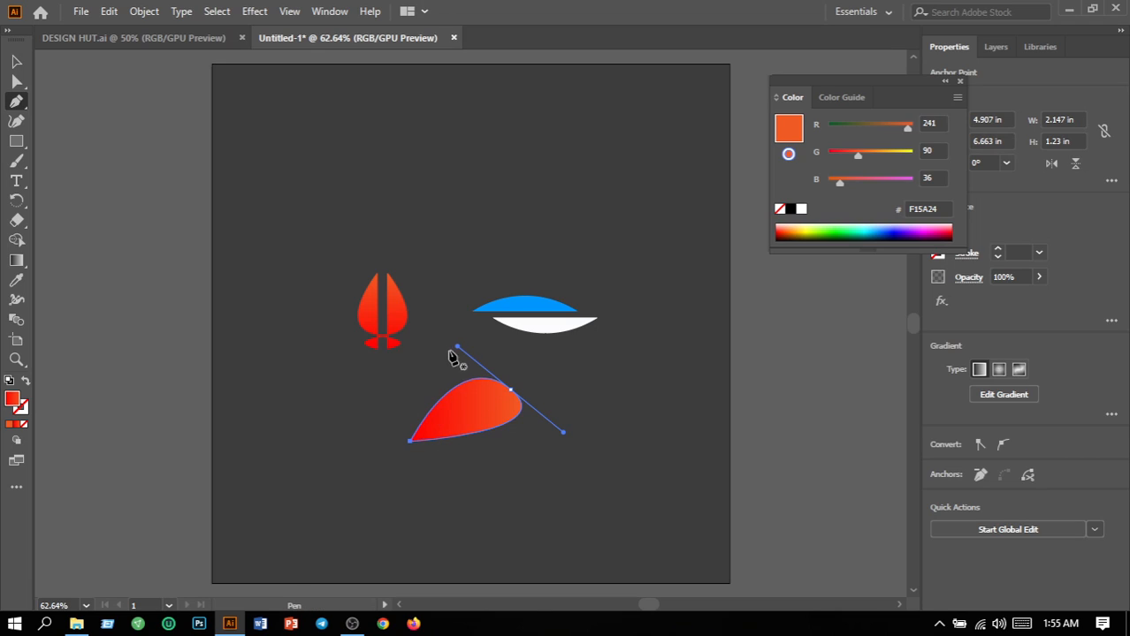
pyautogui.moveTo(457, 350); pyautogui.dragTo(468, 343)
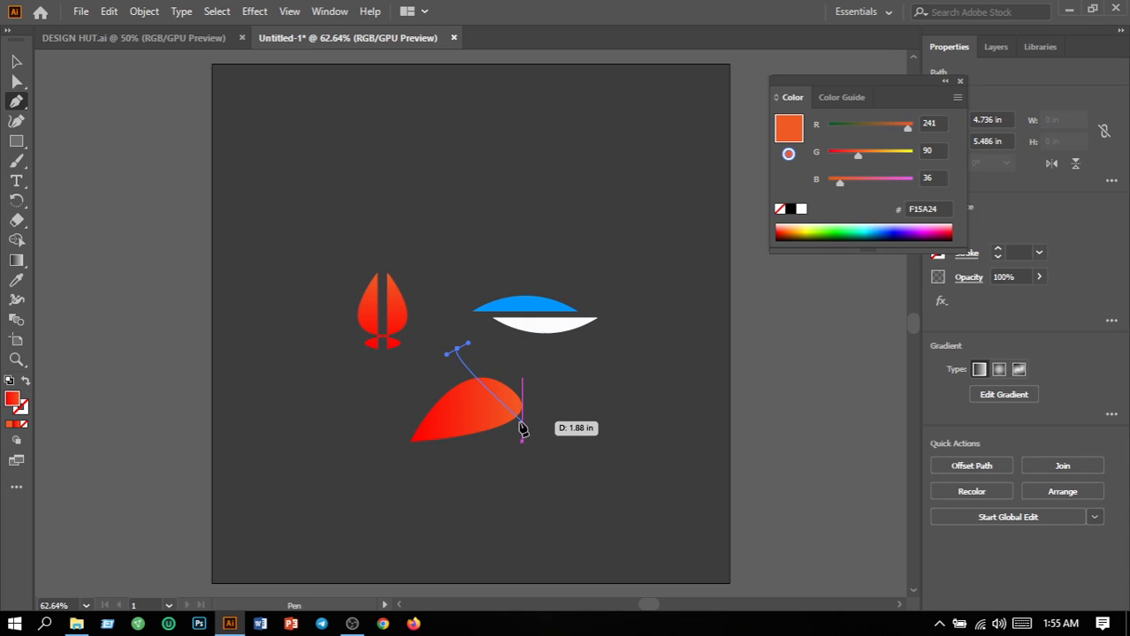
pyautogui.hotkey('ctrl', 'z')
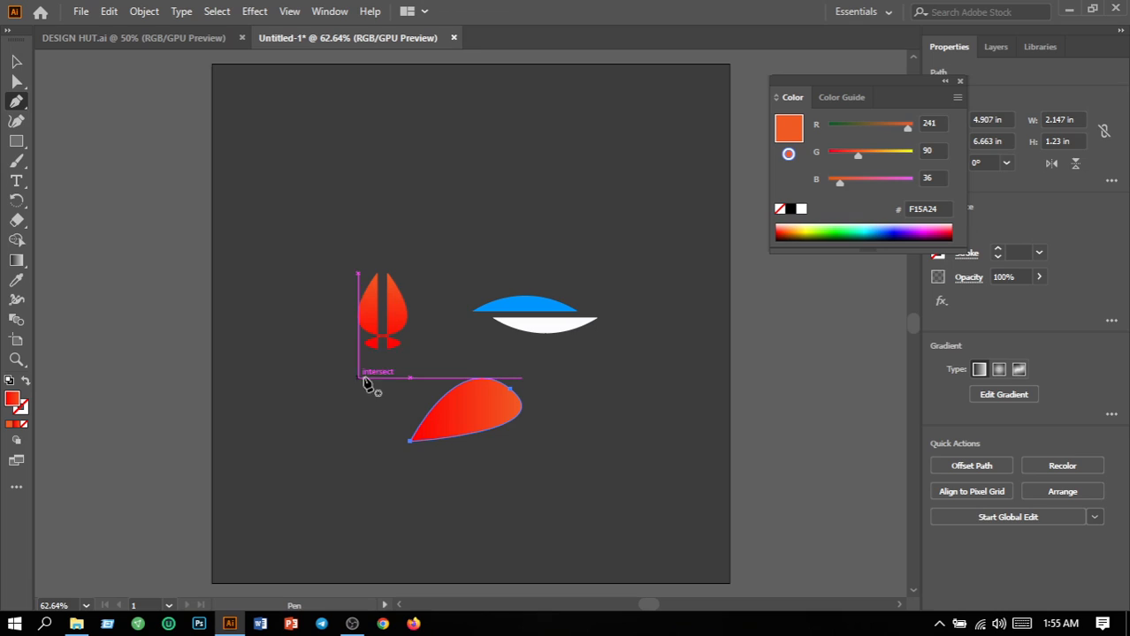
# Reshape the teardrop with the Curvature tool into a flatter swoosh about 2.42 x 0.77 in with a pointed left tip.
pyautogui.click(16, 121)
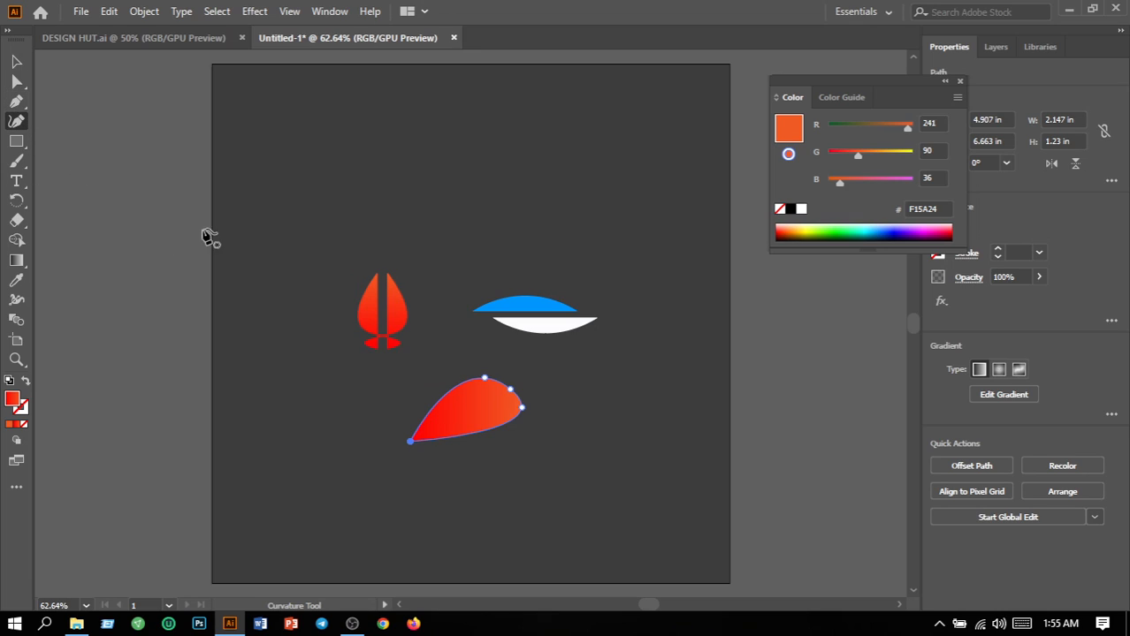
pyautogui.moveTo(486, 380); pyautogui.dragTo(517, 433)
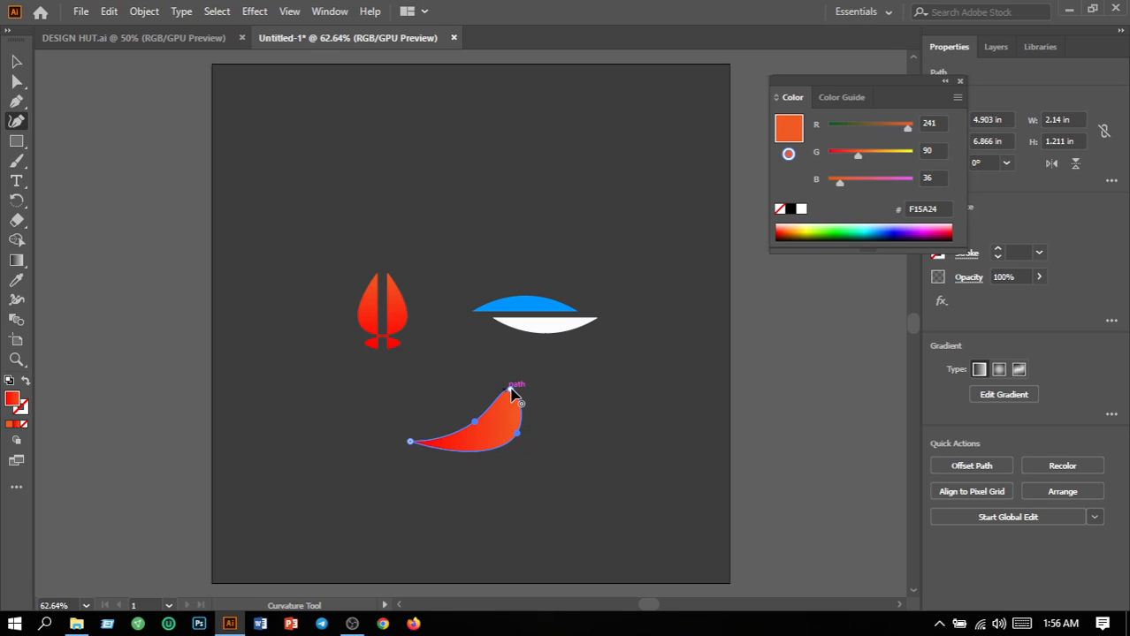
pyautogui.moveTo(510, 393); pyautogui.dragTo(512, 405)
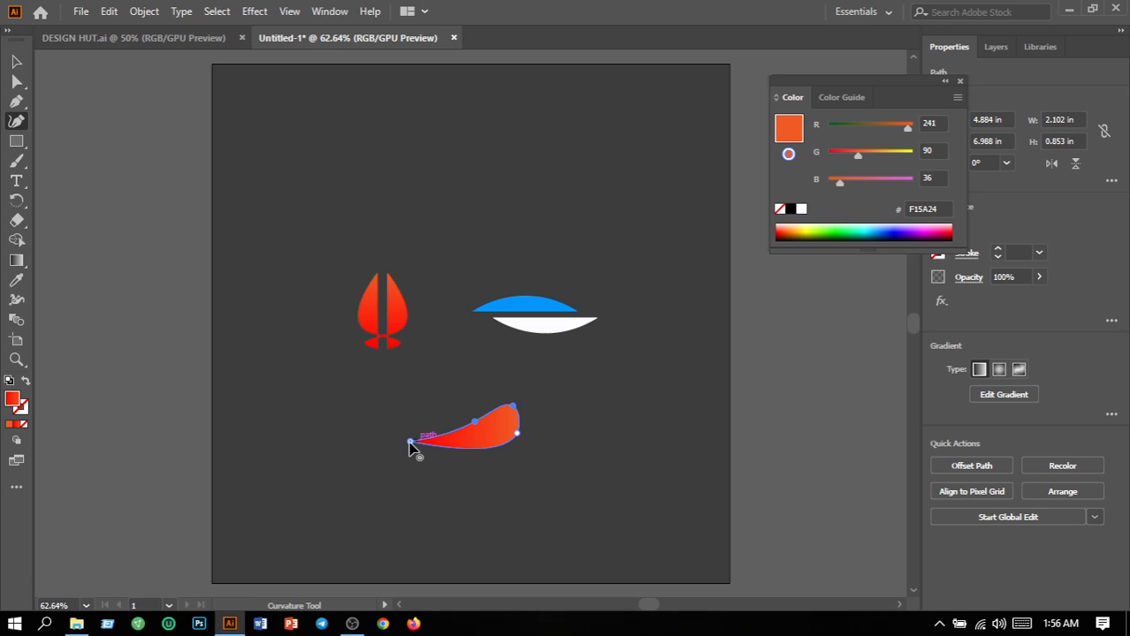
pyautogui.moveTo(409, 443); pyautogui.dragTo(389, 431)
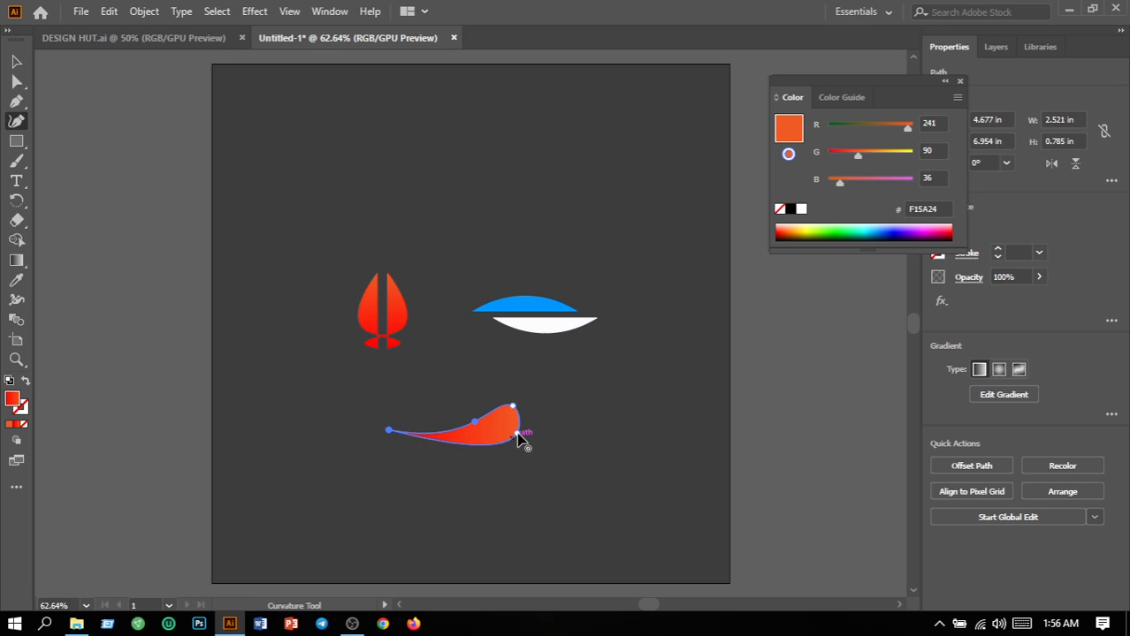
pyautogui.moveTo(517, 433)
pyautogui.mouseDown()
pyautogui.moveTo(510, 441)
pyautogui.moveTo(513, 413)
pyautogui.mouseUp()
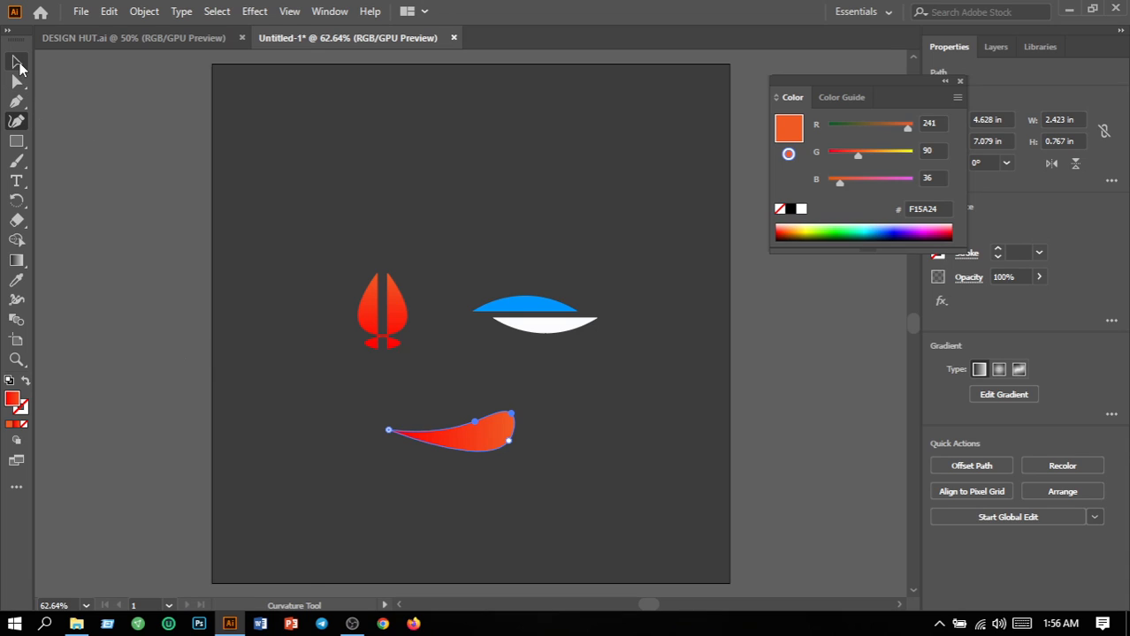
pyautogui.click(16, 64)
pyautogui.click(430, 402)
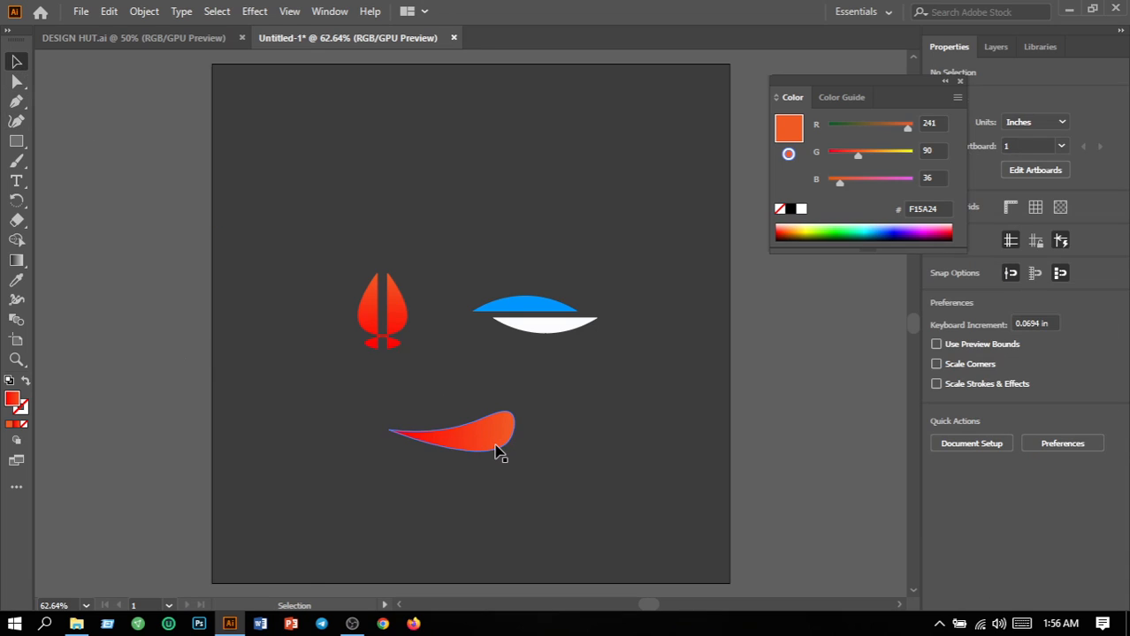
# Fill the swoosh shape with solid blue 0698FC in place of its gradient.
pyautogui.click(496, 449)
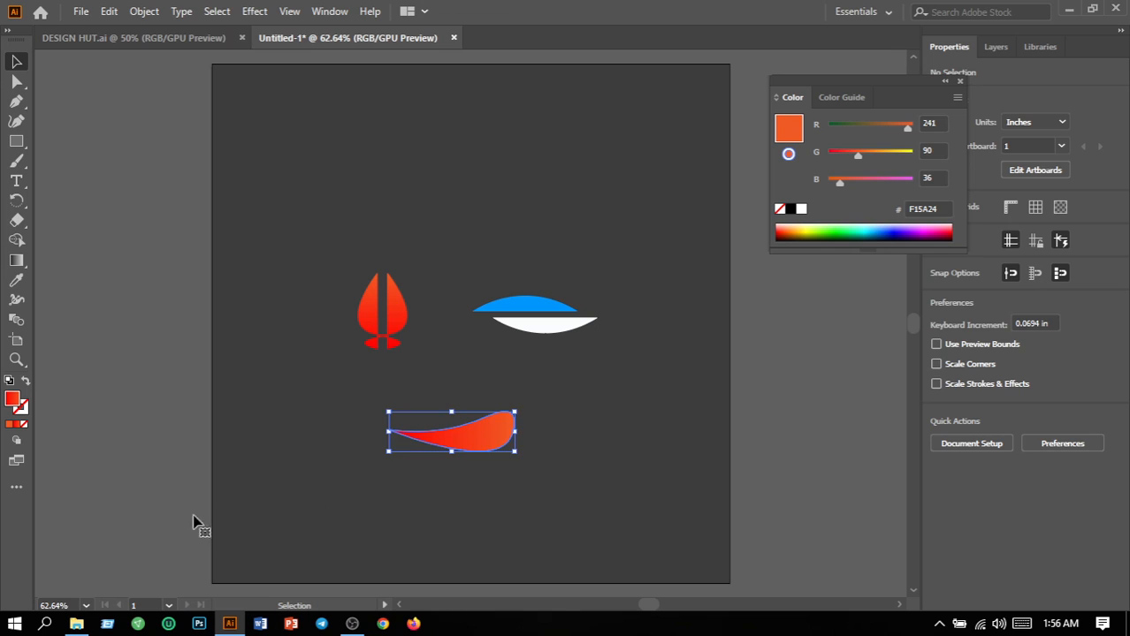
pyautogui.doubleClick(15, 402)
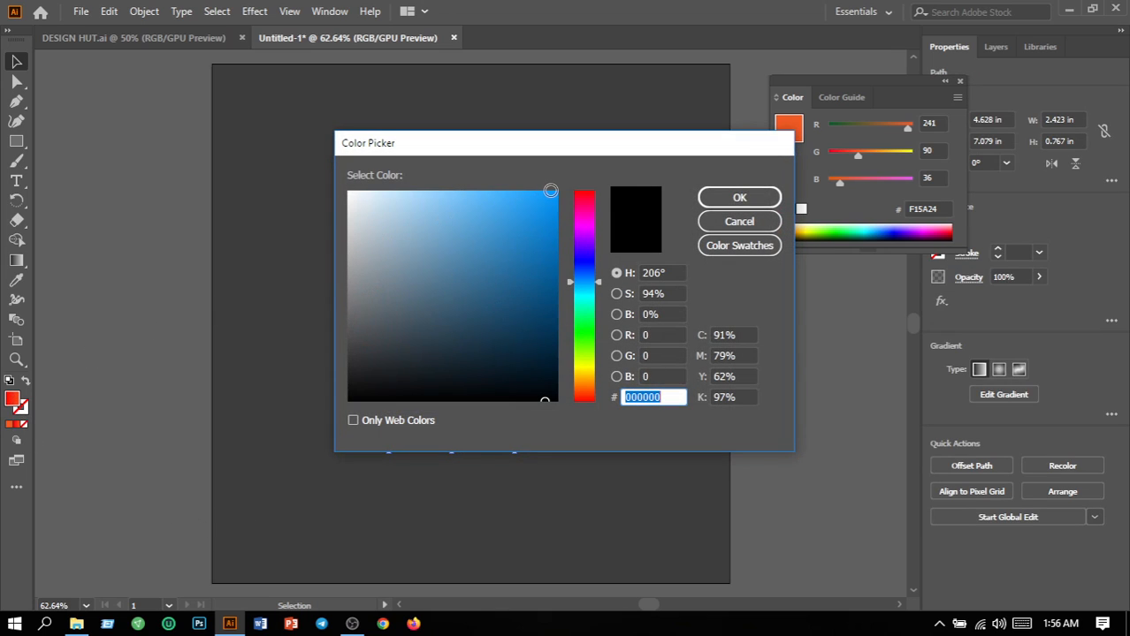
pyautogui.click(553, 192)
pyautogui.click(739, 197)
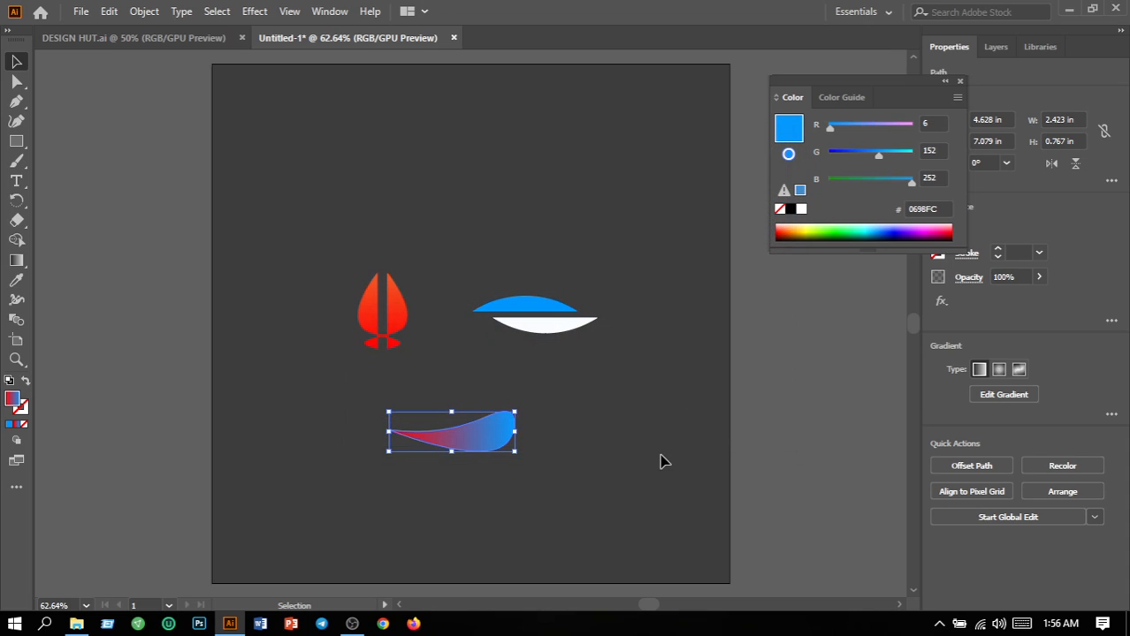
pyautogui.click(10, 425)
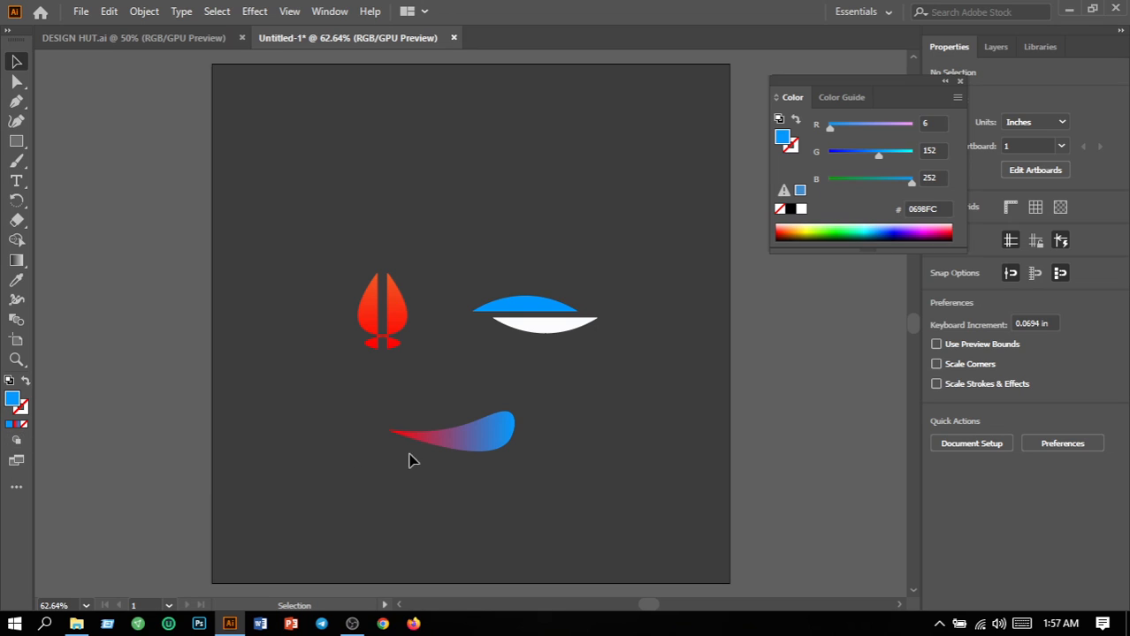
pyautogui.click(502, 442)
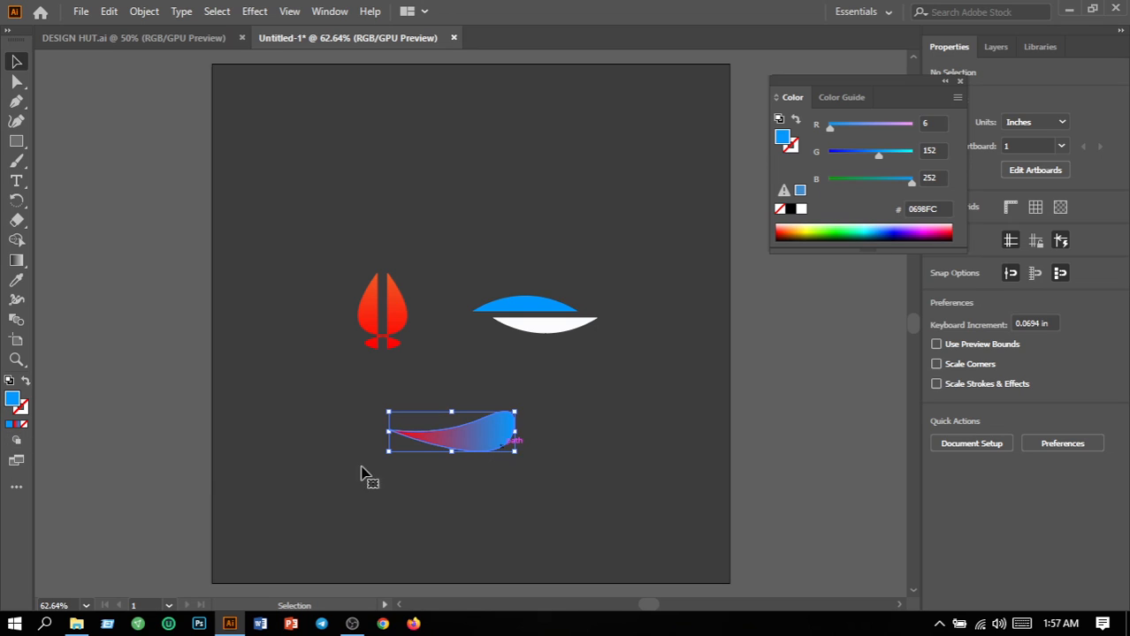
pyautogui.click(10, 425)
pyautogui.click(571, 509)
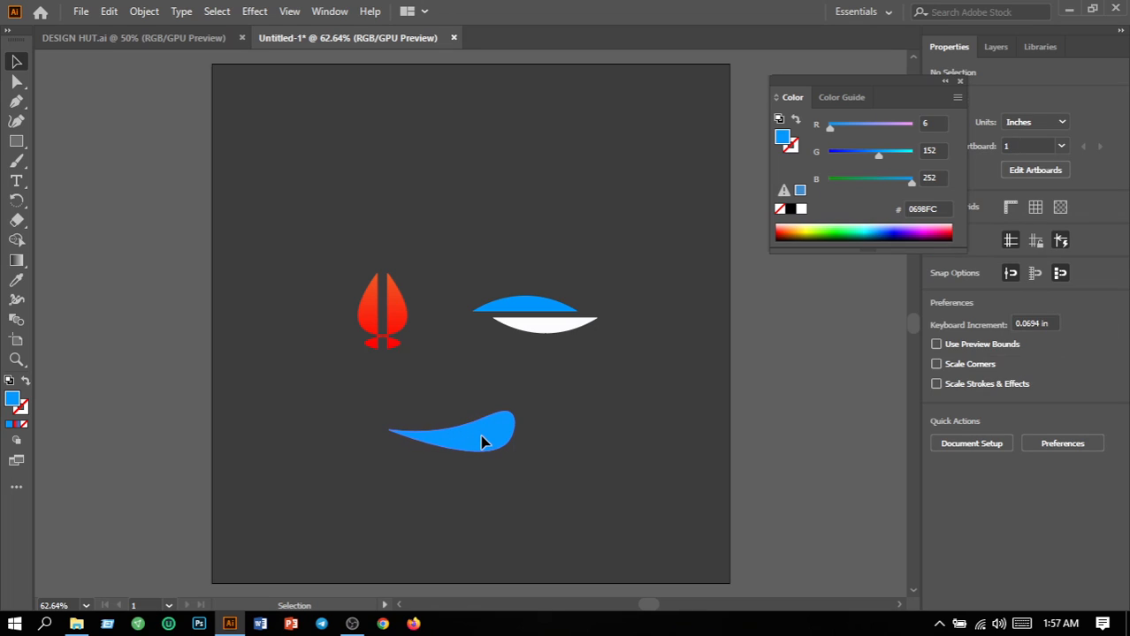
# Move the blue swoosh from below the two logos to the space above them.
pyautogui.moveTo(482, 442); pyautogui.dragTo(566, 461)
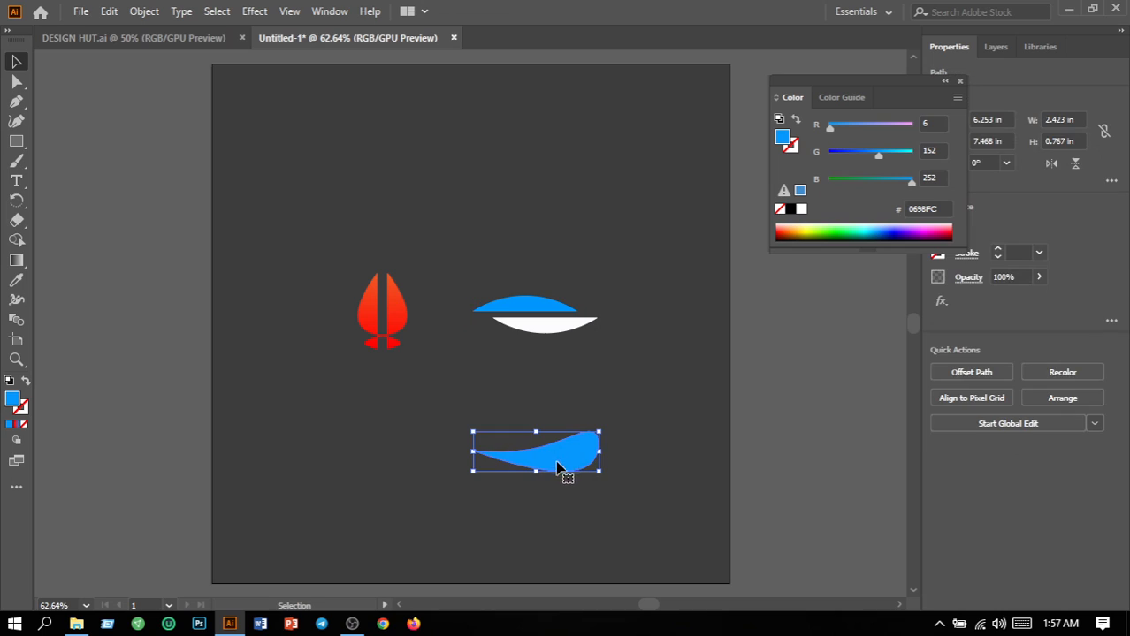
pyautogui.click(522, 518)
pyautogui.moveTo(429, 387); pyautogui.dragTo(508, 251)
pyautogui.click(485, 388)
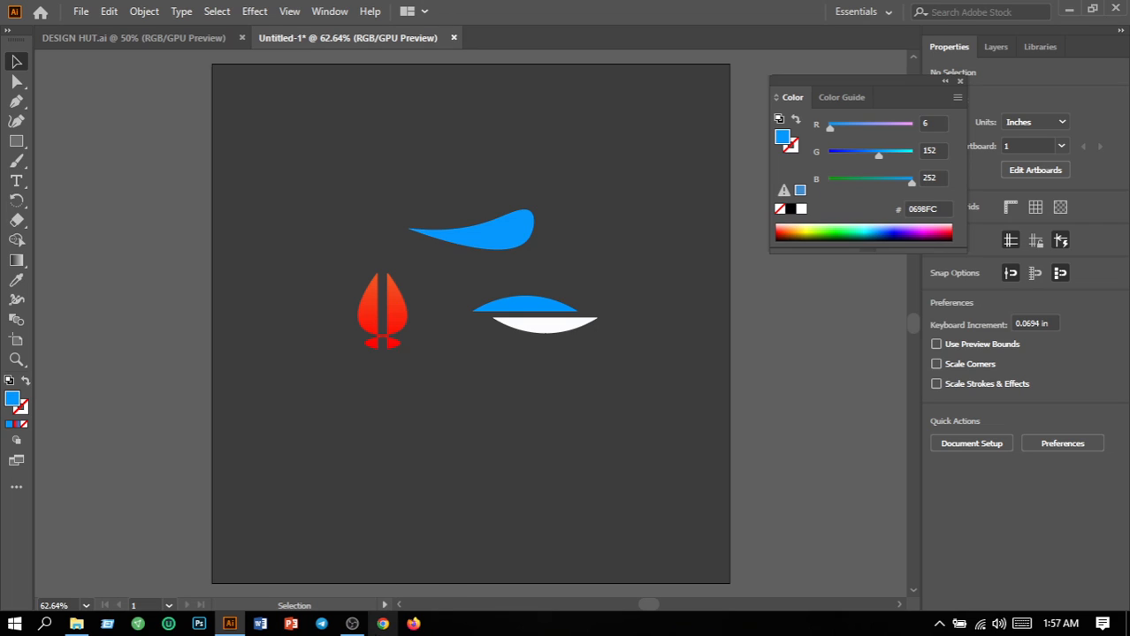
pyautogui.moveTo(359, 630)
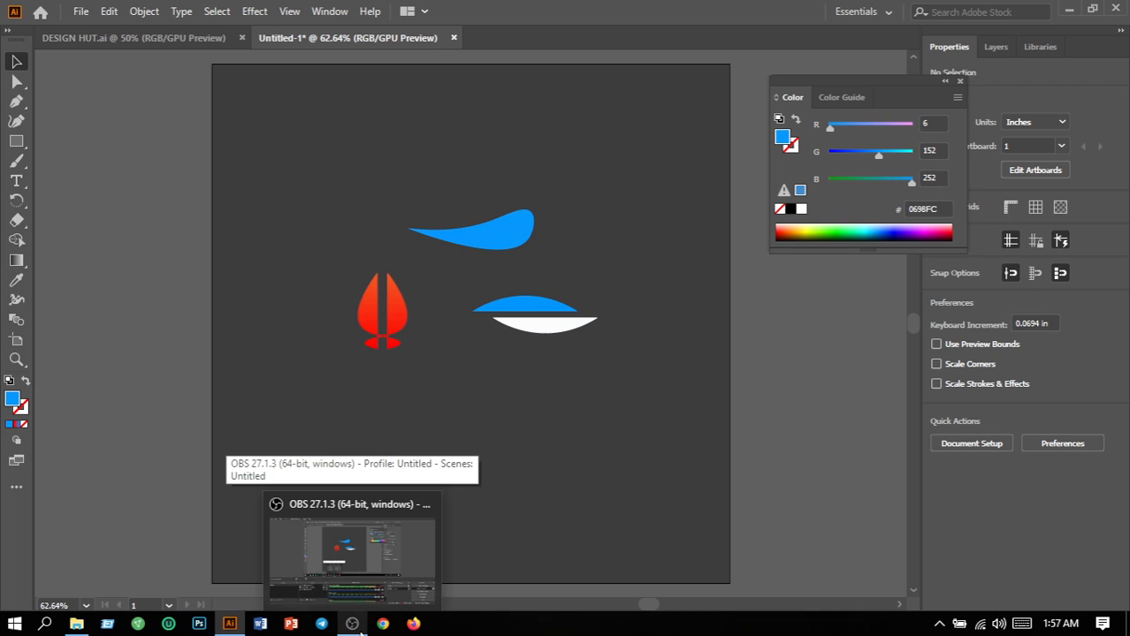
pyautogui.click(374, 555)
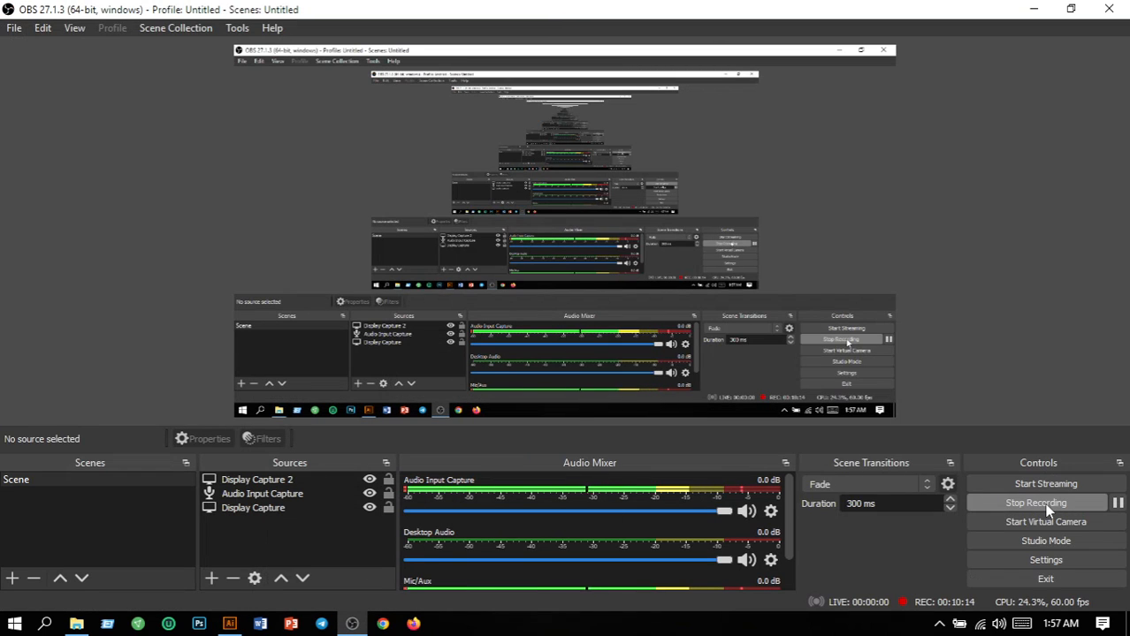